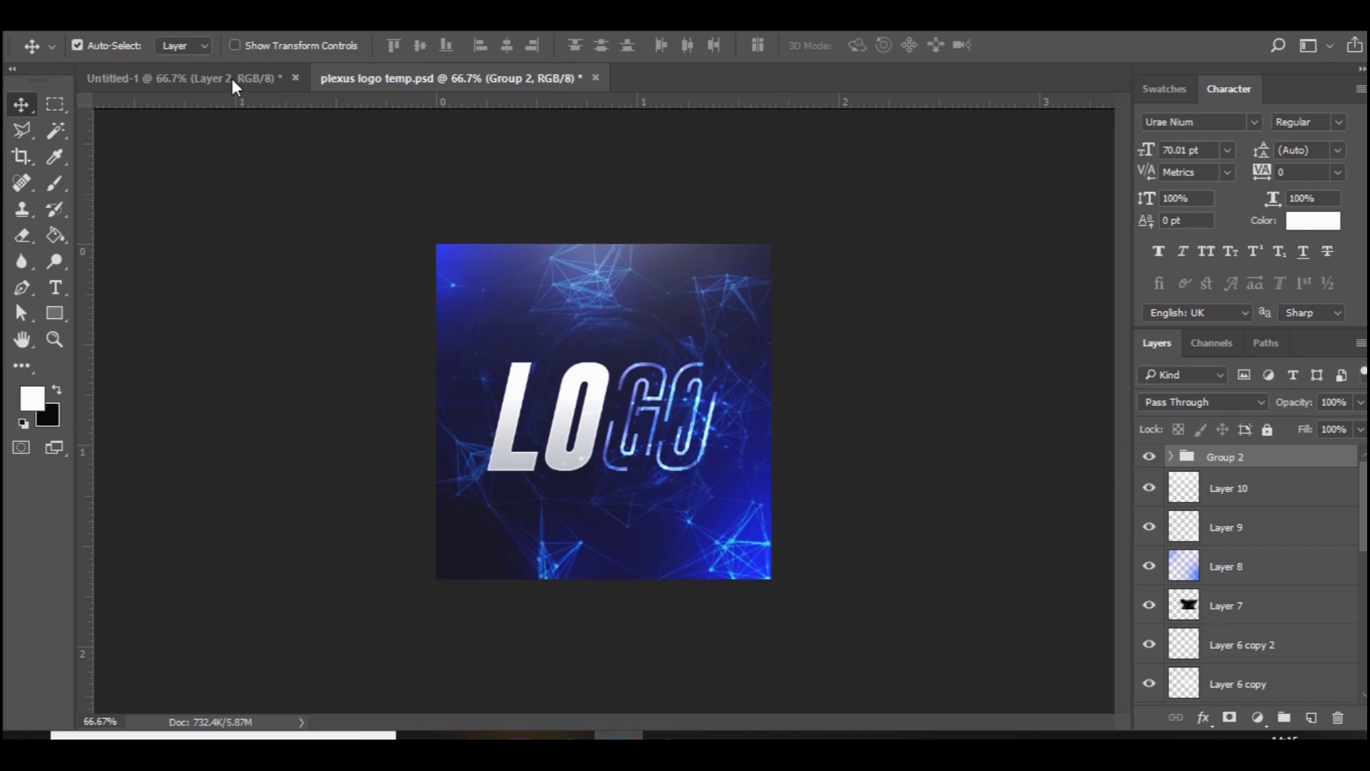
- Close the logo file without saving and create a new 500×500 px document at 300 resolution
{"action": "left_click", "coordinate": [596, 79]}
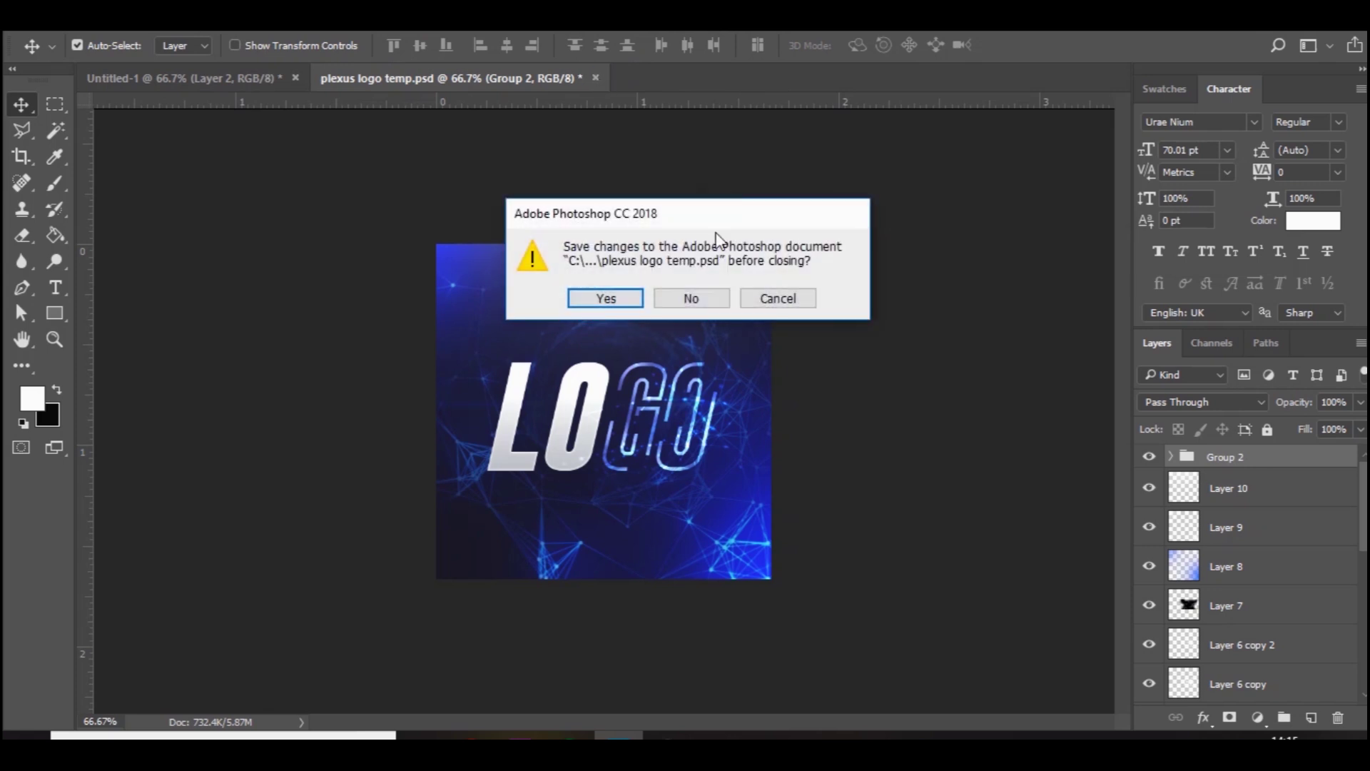
{"action": "left_click", "coordinate": [691, 300]}
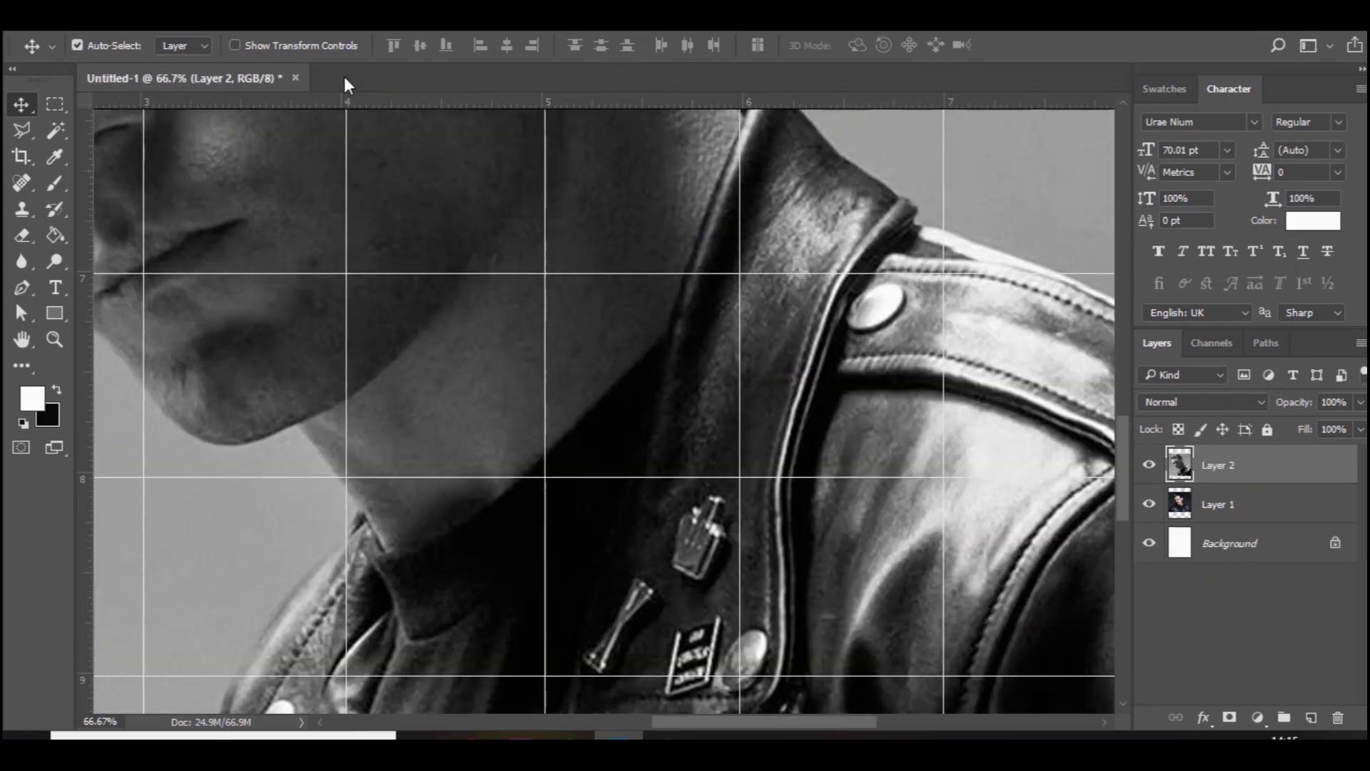
{"action": "left_click", "coordinate": [71, 25]}
{"action": "left_click", "coordinate": [78, 37]}
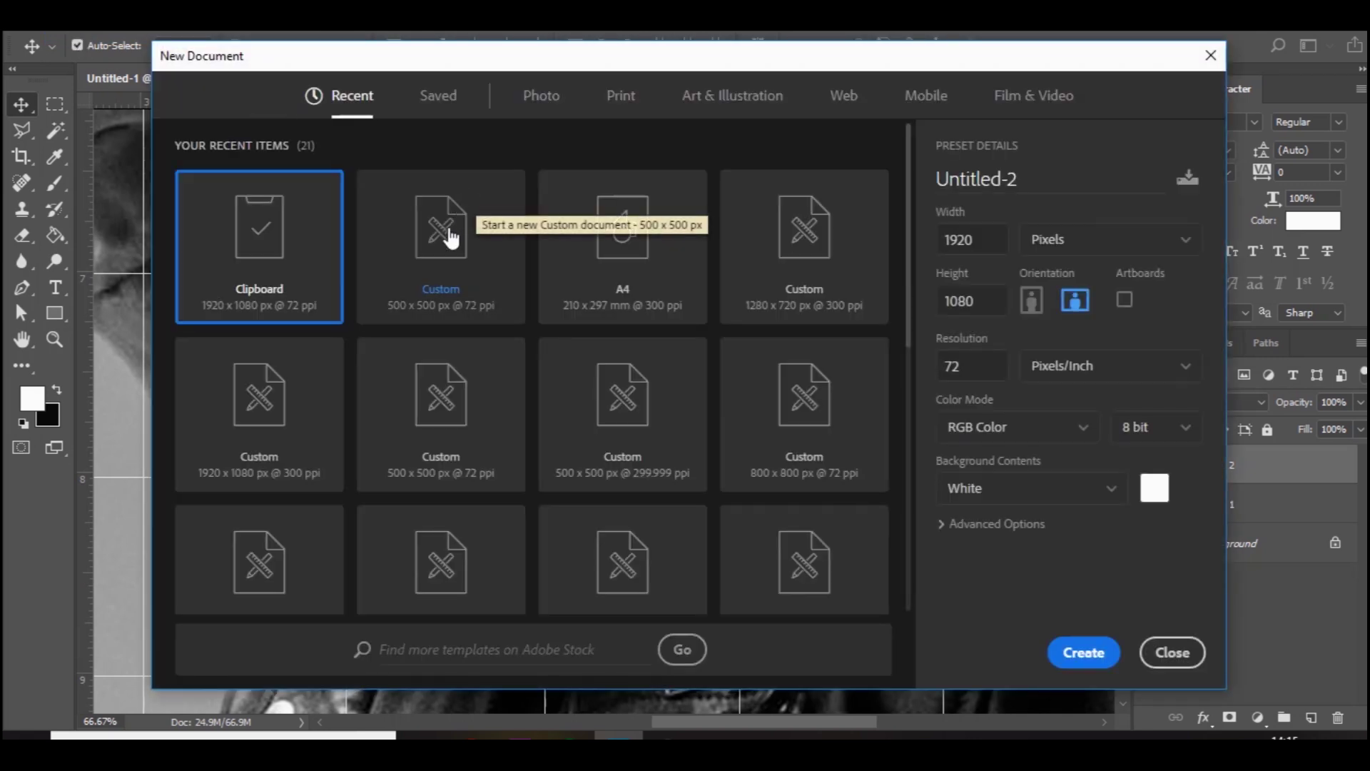
{"action": "left_click", "coordinate": [450, 253]}
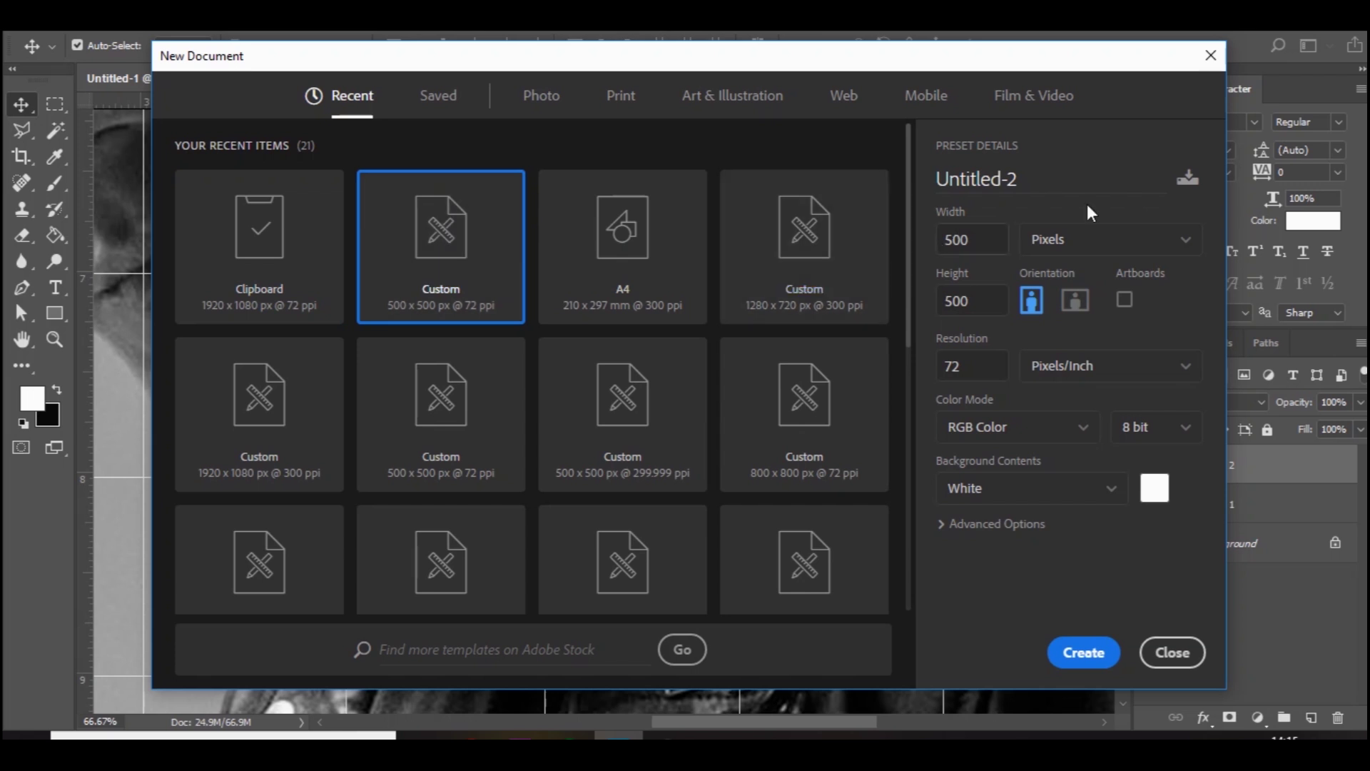
{"action": "double_click", "coordinate": [984, 370]}
{"action": "type", "text": "300"}
{"action": "key", "text": "Return"}
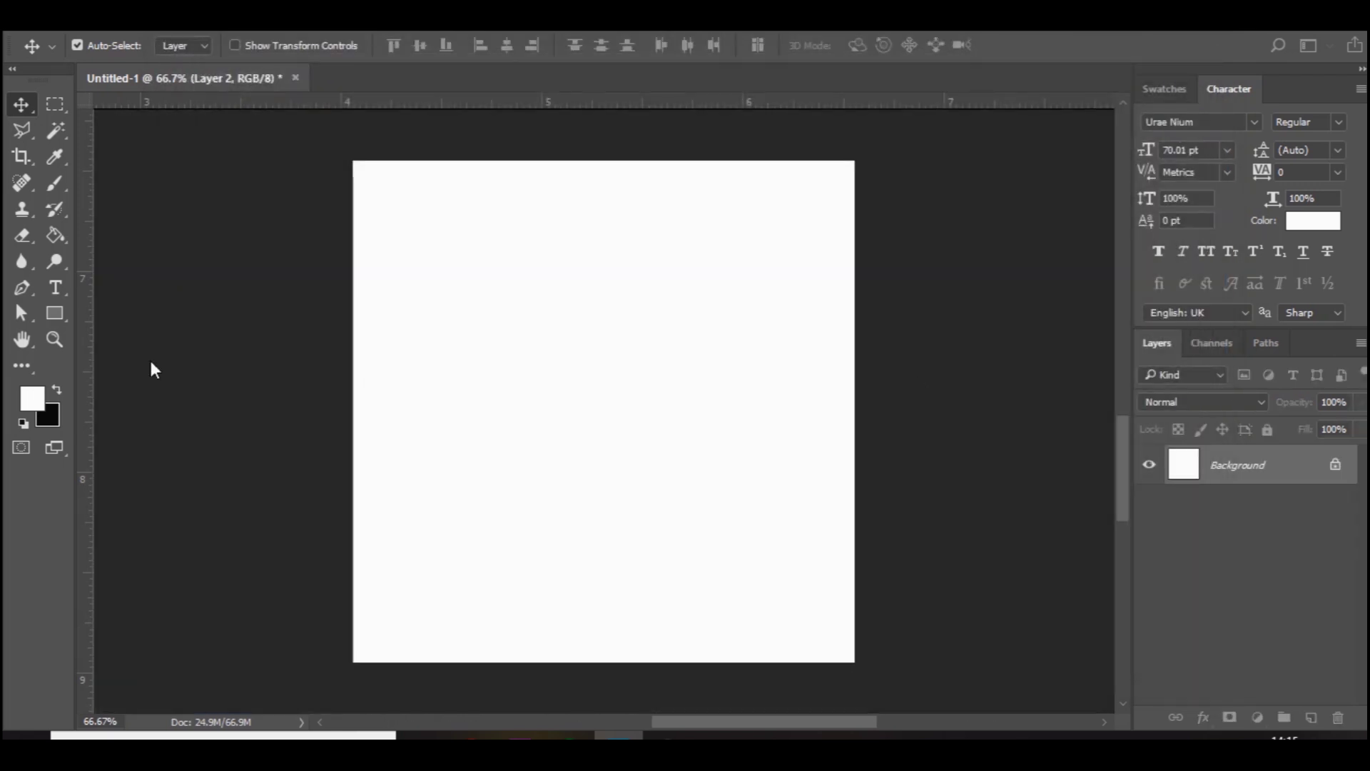
- Fill the new document's background with very dark navy blue #000419
{"action": "left_click", "coordinate": [59, 390]}
{"action": "left_click", "coordinate": [31, 398]}
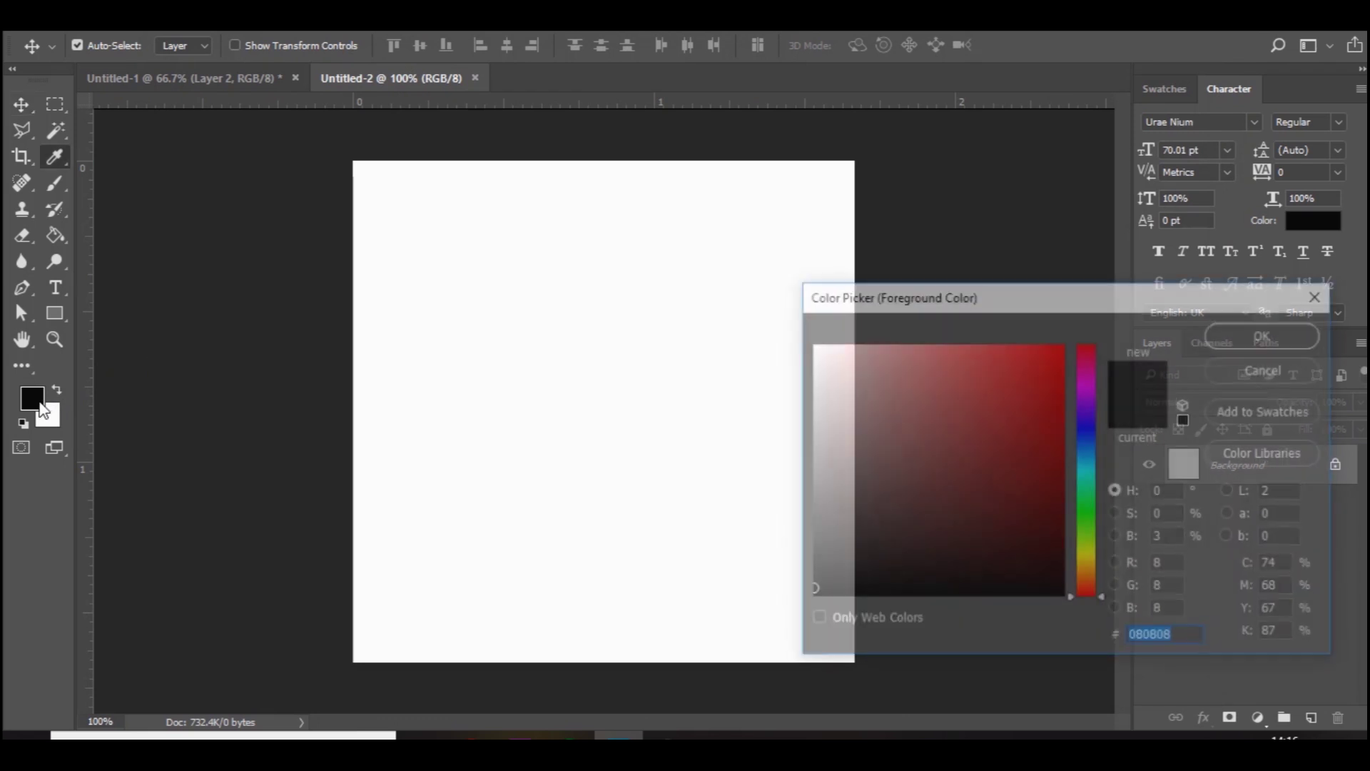
{"action": "left_click", "coordinate": [1088, 436]}
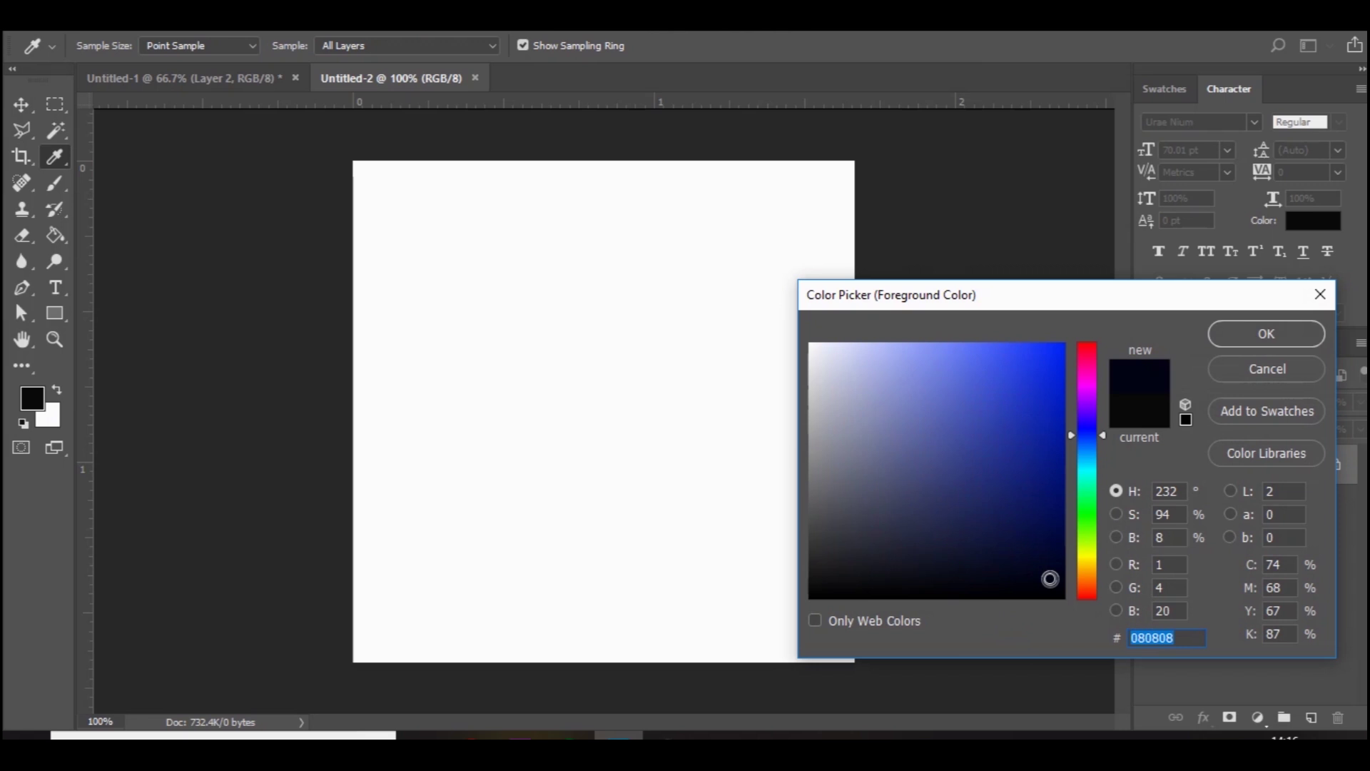
{"action": "left_click_drag", "start_coordinate": [1048, 578], "coordinate": [1058, 573]}
{"action": "key", "text": "Return"}
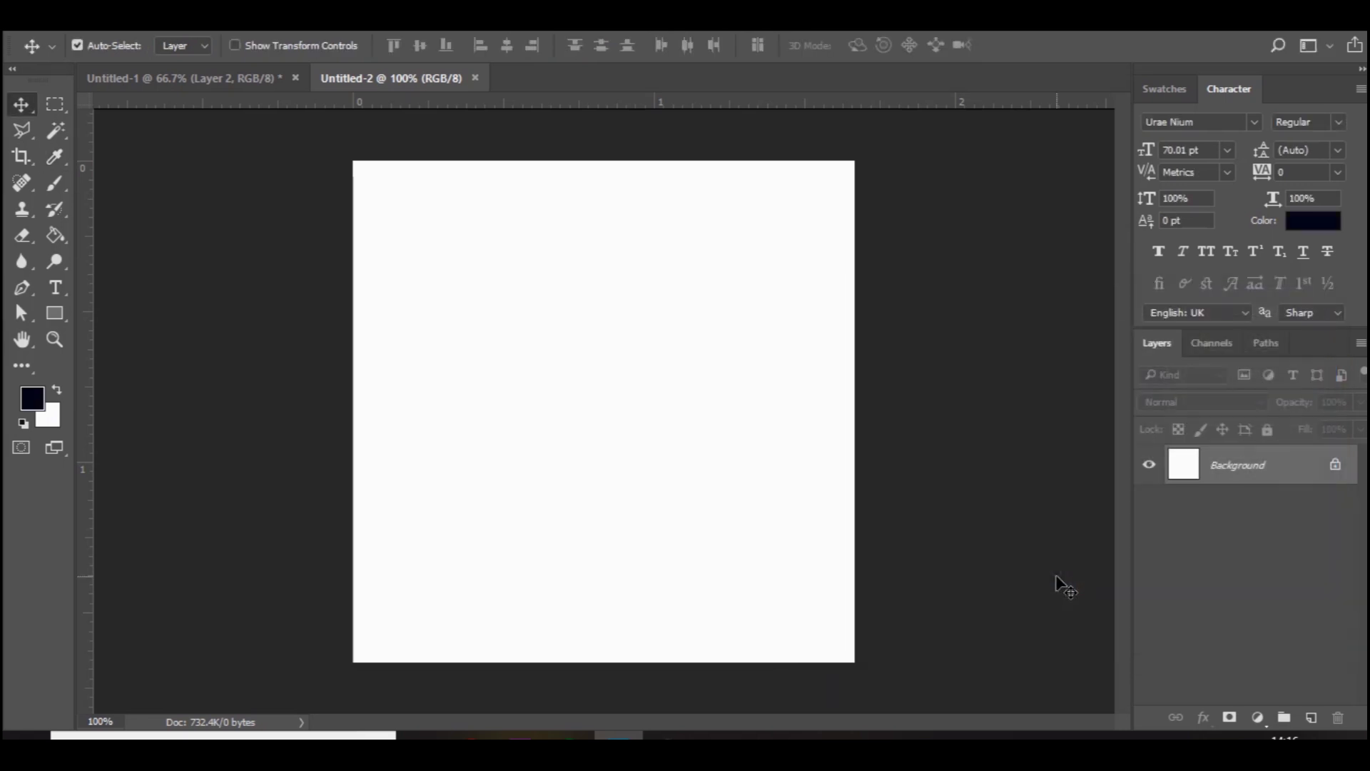
{"action": "key", "text": "alt+BackSpace"}
{"action": "key", "text": "ctrl+minus"}
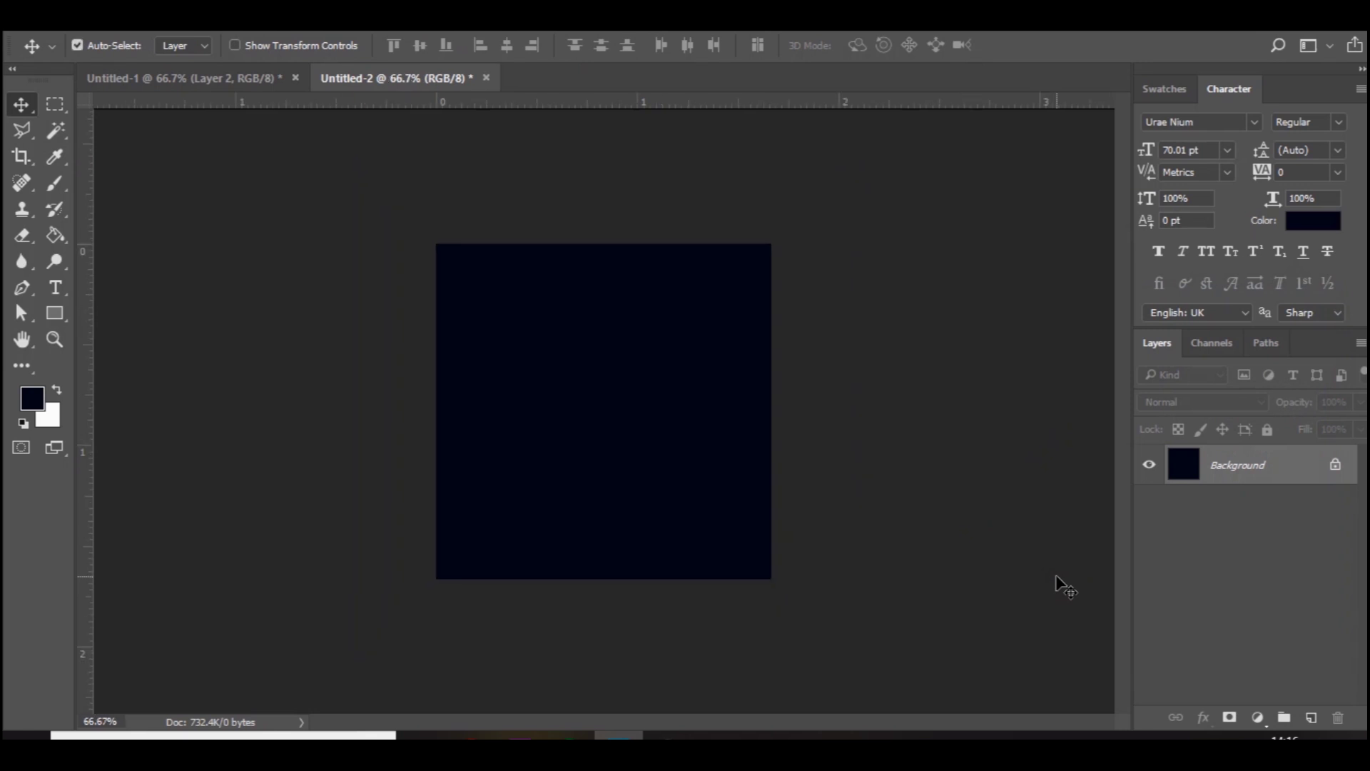
{"action": "key", "text": "ctrl+plus"}
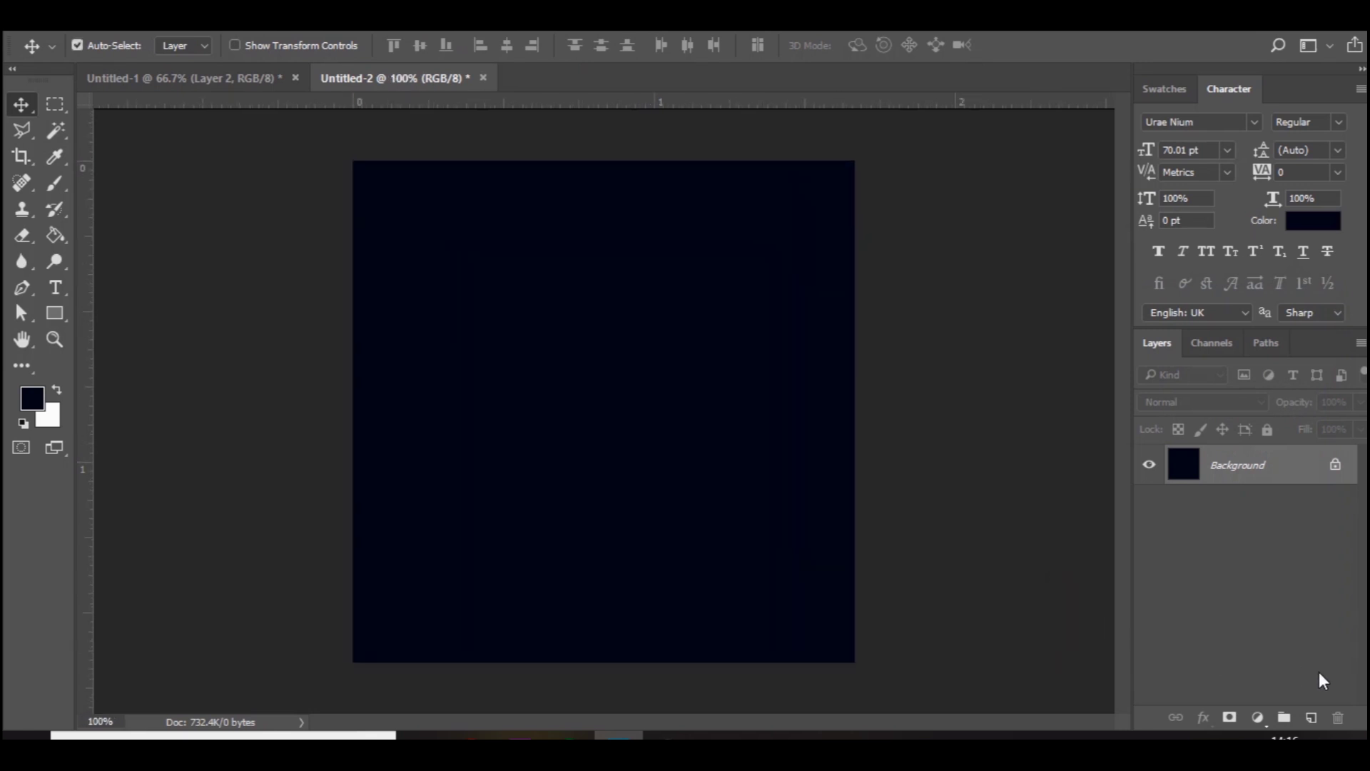
- On a new layer, paint a large soft white glow at the bottom and blend it in Overlay
{"action": "left_click", "coordinate": [1313, 718]}
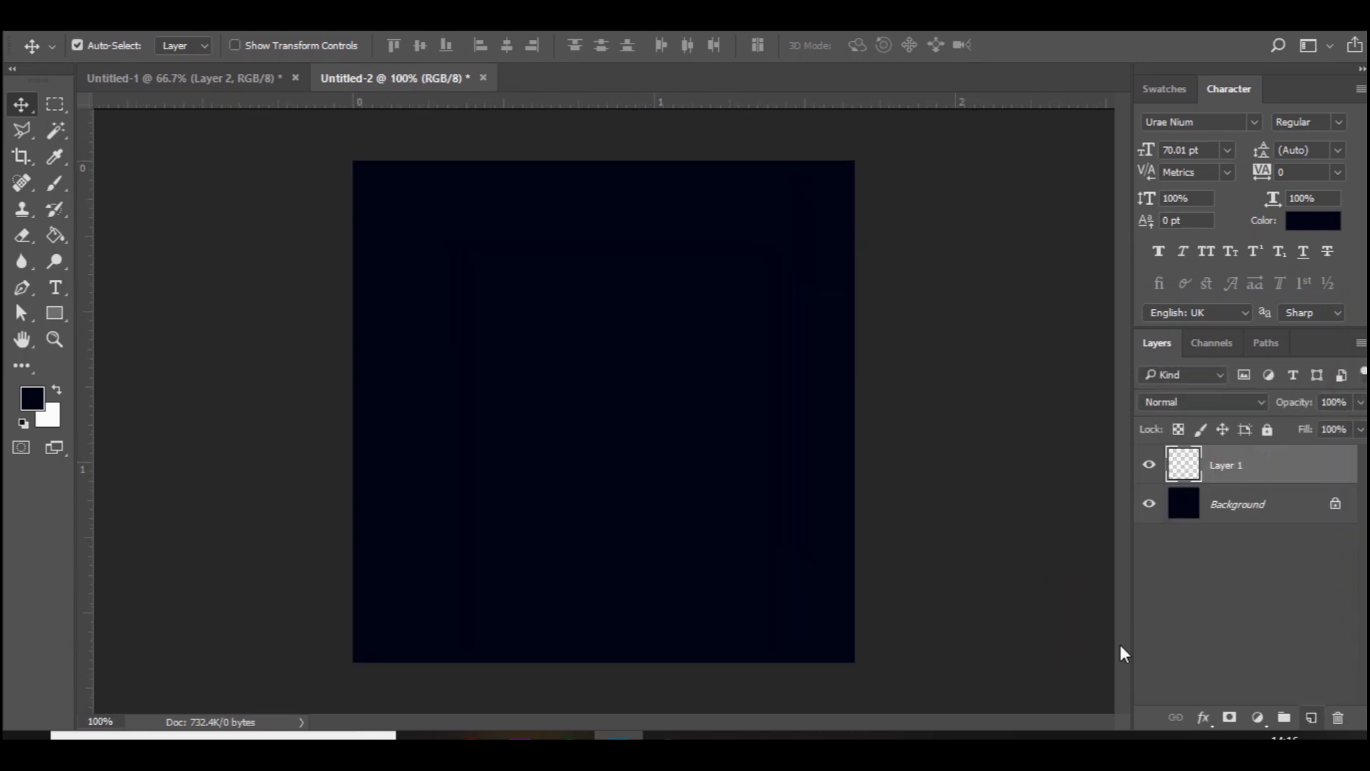
{"action": "left_click", "coordinate": [51, 207]}
{"action": "left_click", "coordinate": [55, 183]}
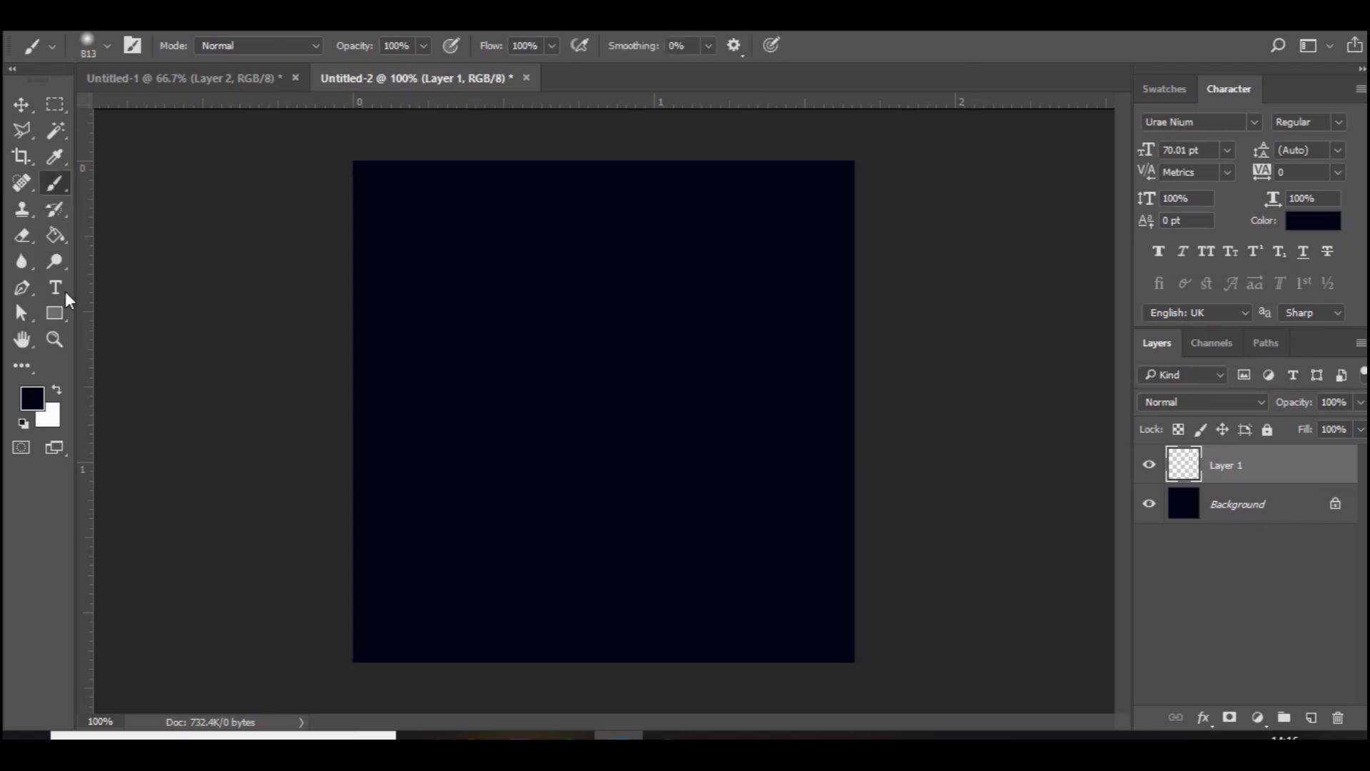
{"action": "left_click", "coordinate": [57, 391]}
{"action": "key", "text": "ctrl+minus"}
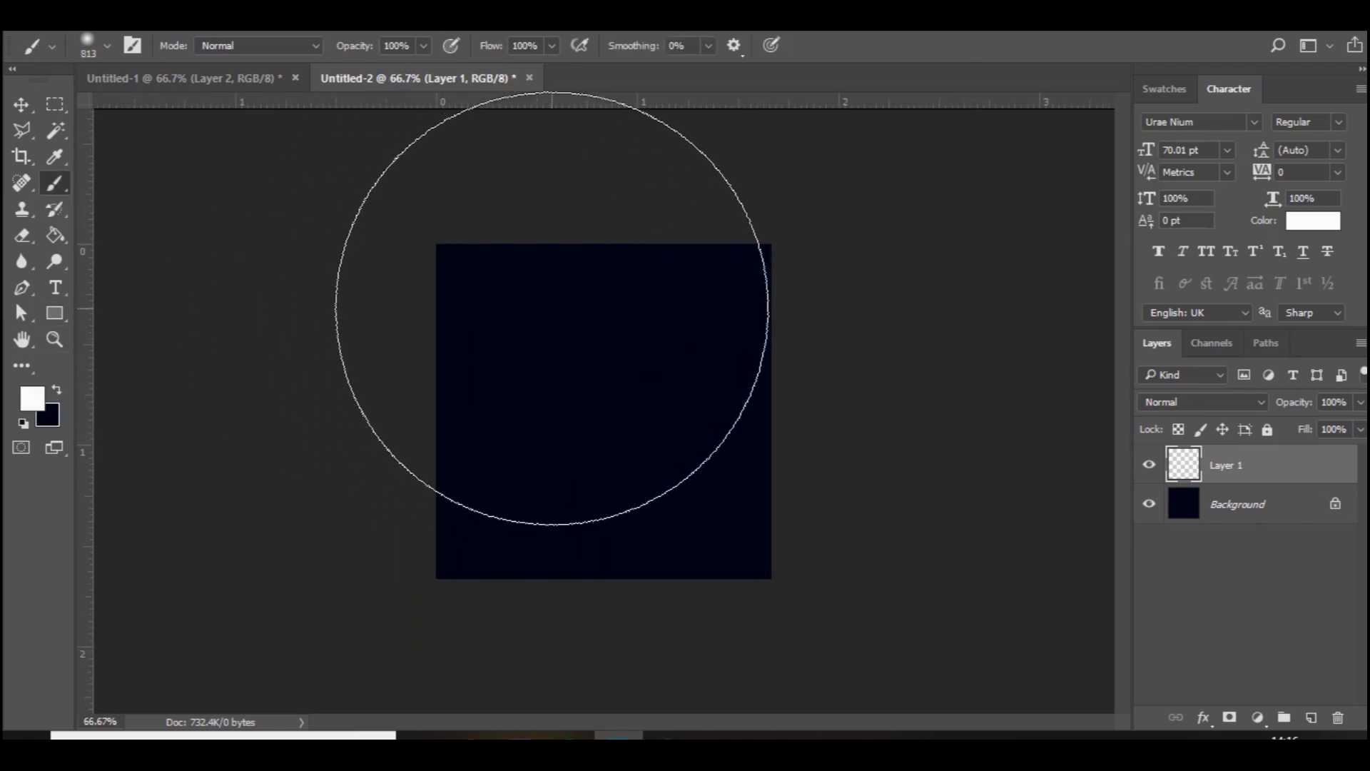
{"action": "mouse_move", "coordinate": [552, 307]}
{"action": "left_mouse_down"}
{"action": "mouse_move", "coordinate": [510, 327]}
{"action": "mouse_move", "coordinate": [439, 320]}
{"action": "left_mouse_up"}
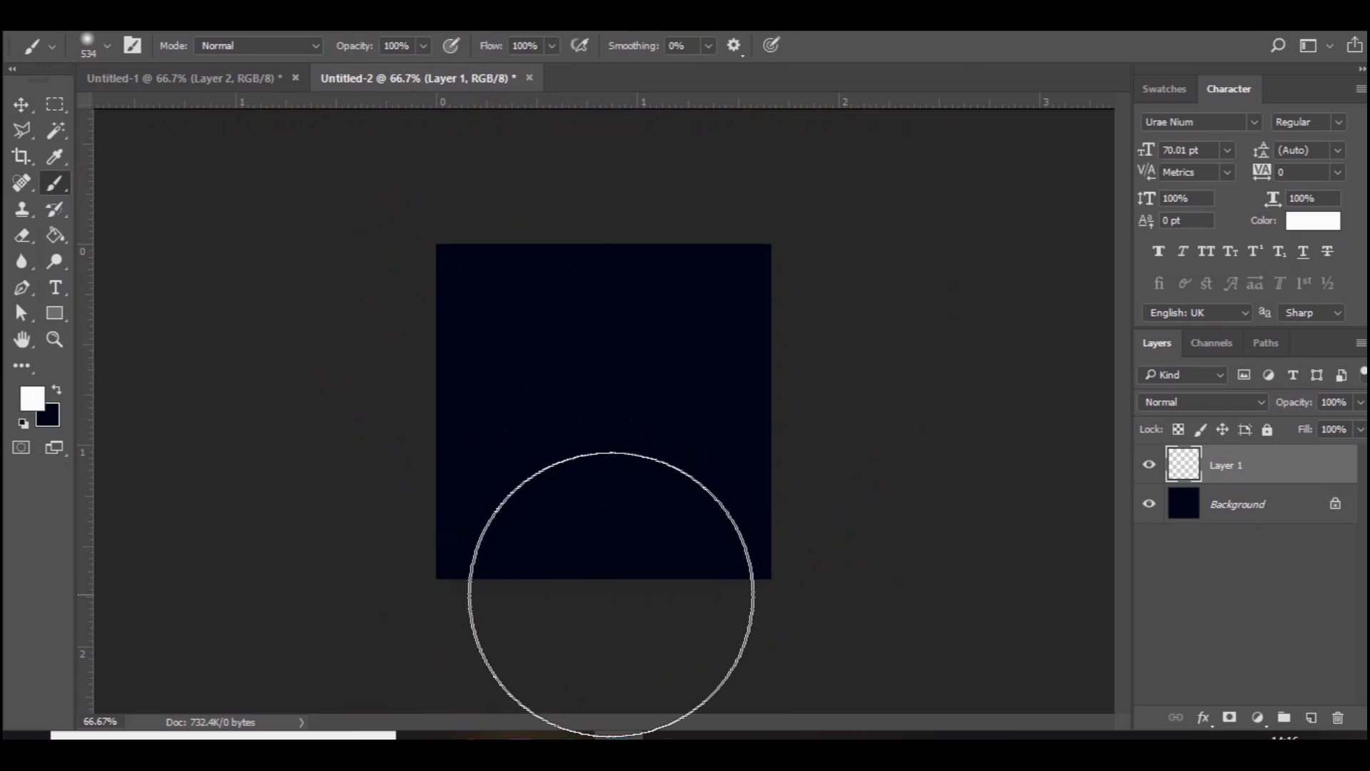
{"action": "left_click", "coordinate": [610, 589]}
{"action": "left_click", "coordinate": [1263, 402]}
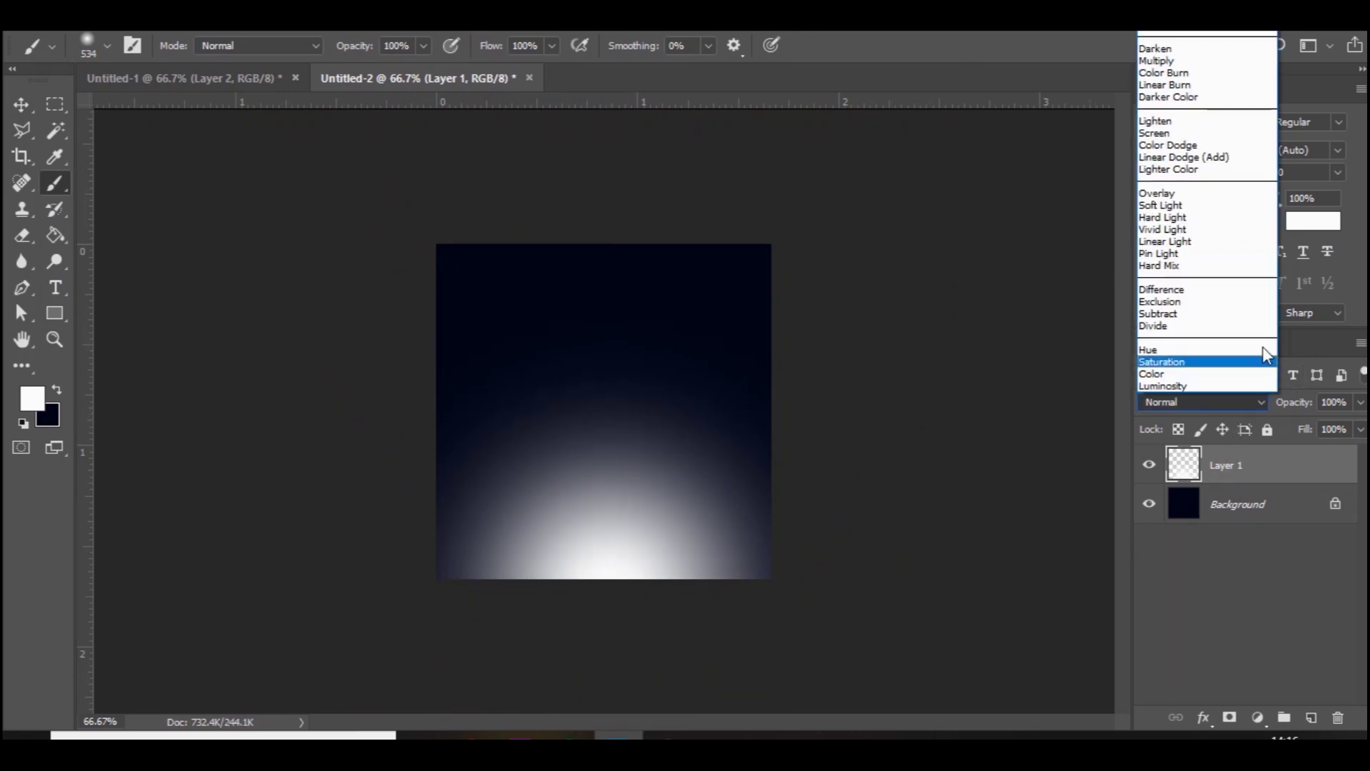
{"action": "left_click", "coordinate": [1199, 196]}
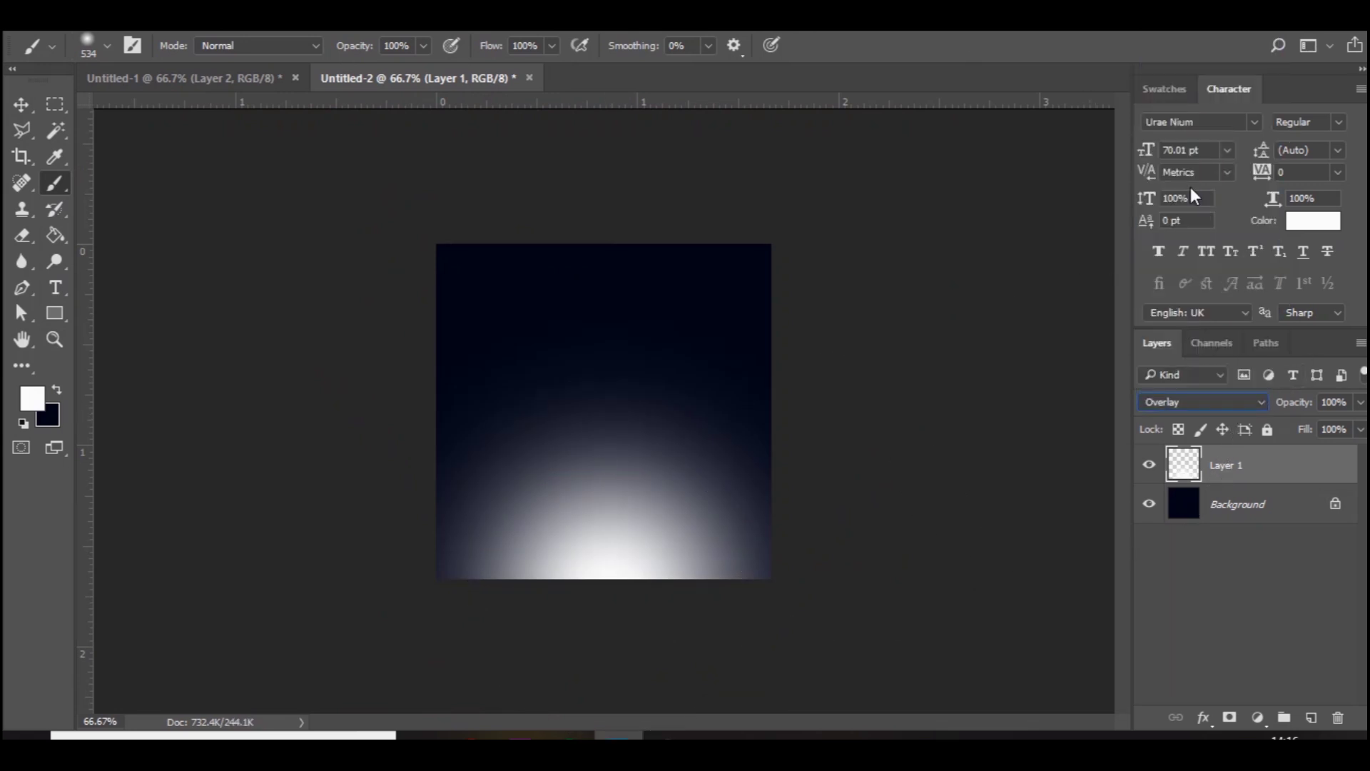
- On another new layer, paint a white glow along the top at 18% opacity, and add an empty Layer 3
{"action": "left_click", "coordinate": [1310, 717]}
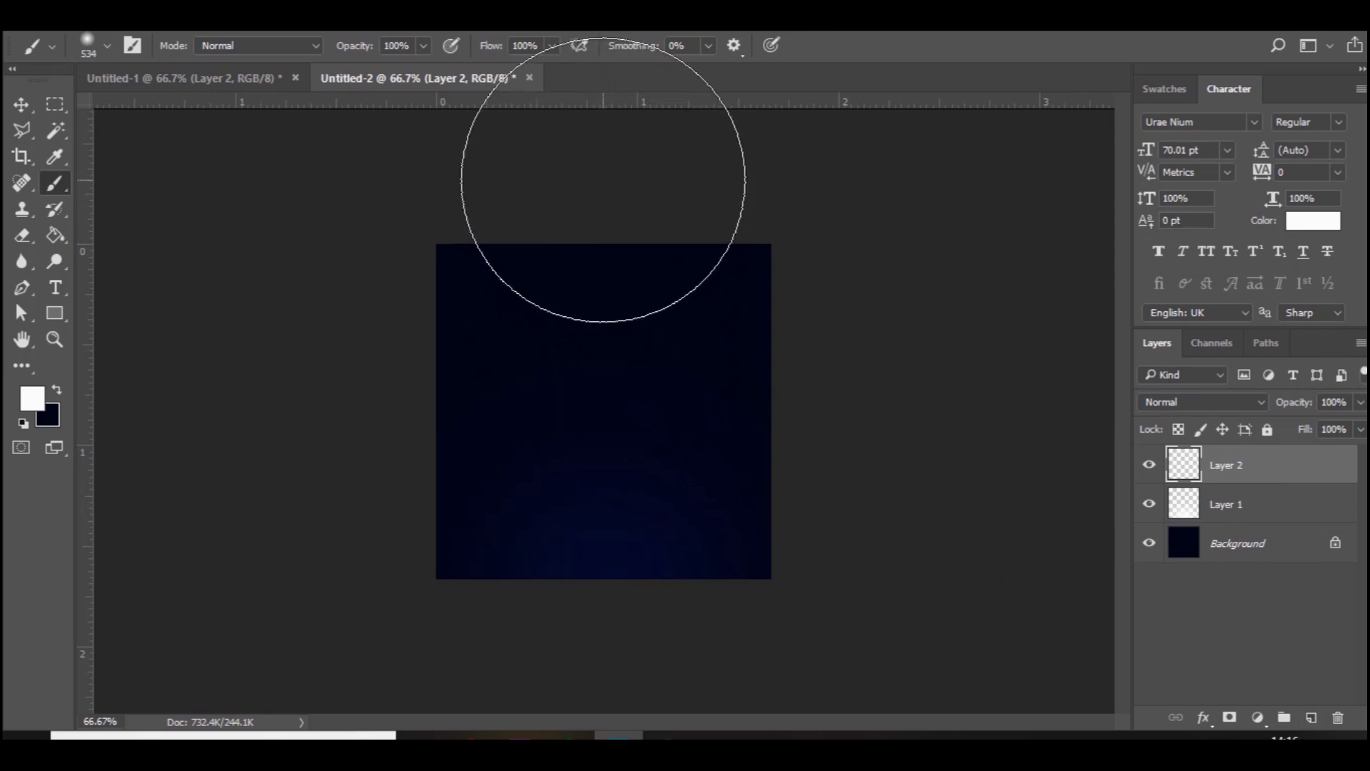
{"action": "left_click", "coordinate": [603, 175]}
{"action": "left_click", "coordinate": [1360, 403]}
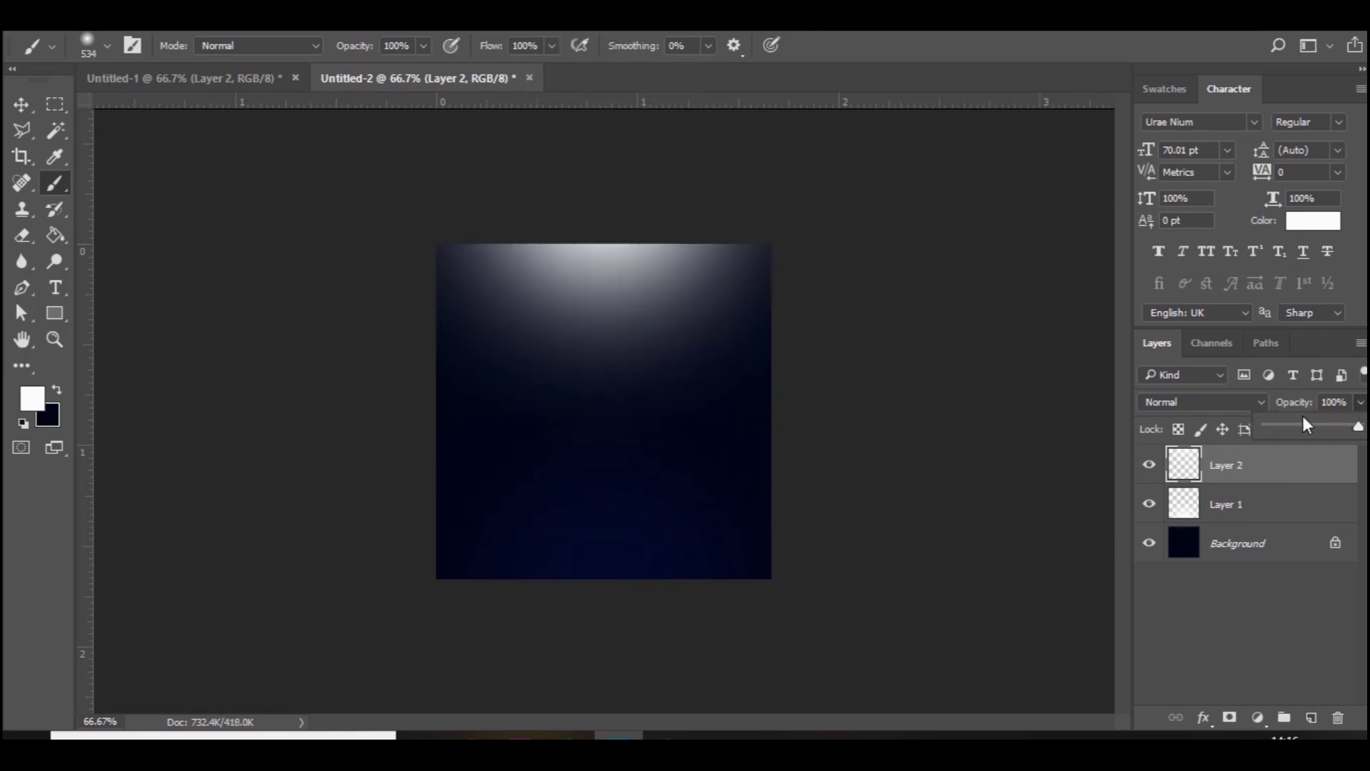
{"action": "left_click", "coordinate": [1283, 428]}
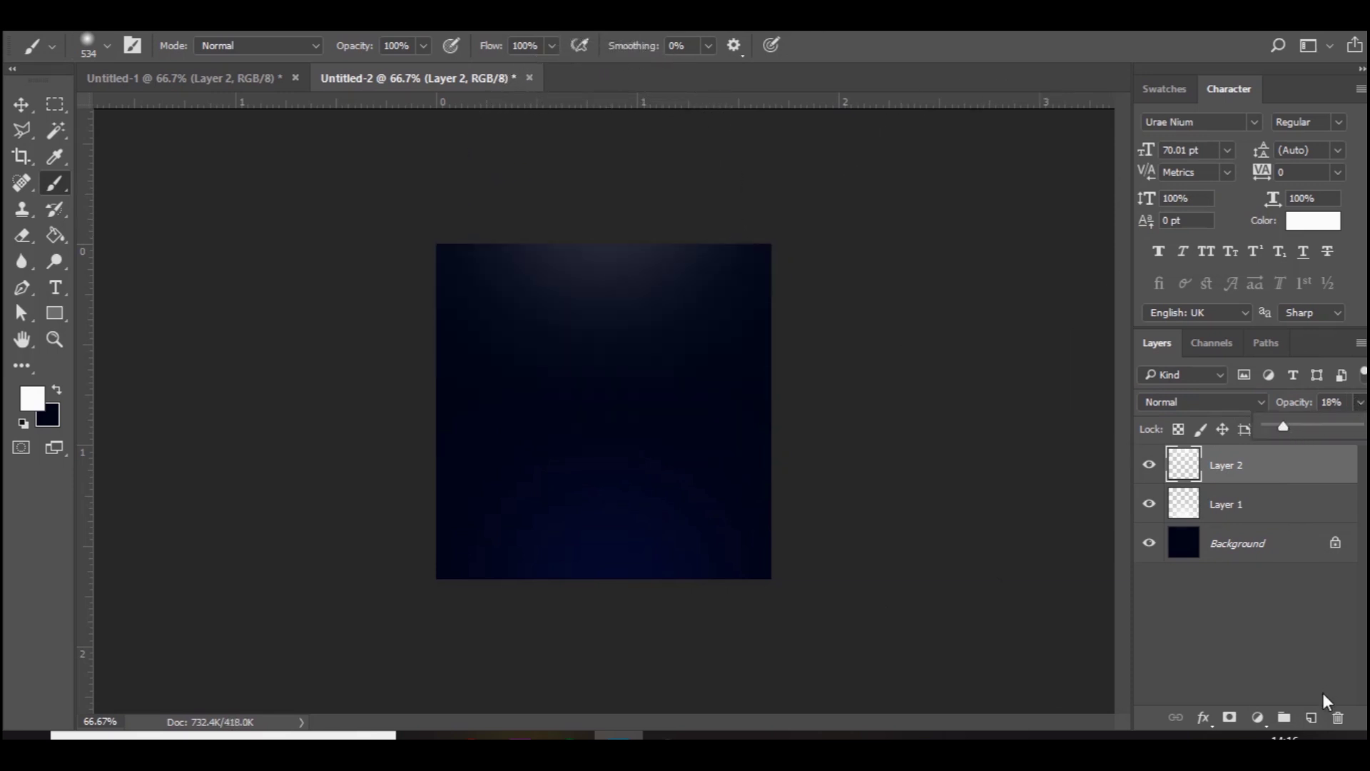
{"action": "left_click", "coordinate": [1311, 717]}
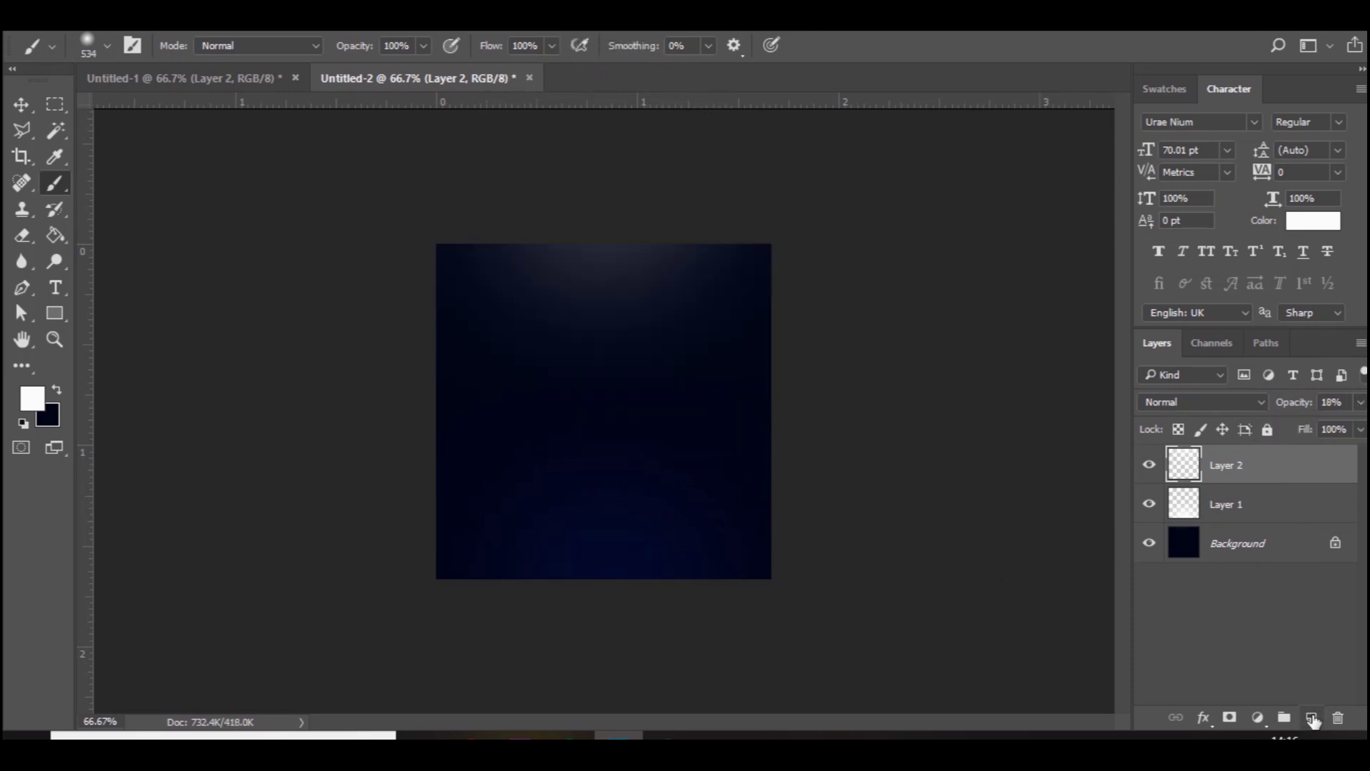
- Darken the canvas edges on Layer 3 with soft black brush strokes
{"action": "left_click", "coordinate": [60, 390]}
{"action": "left_click", "coordinate": [36, 404]}
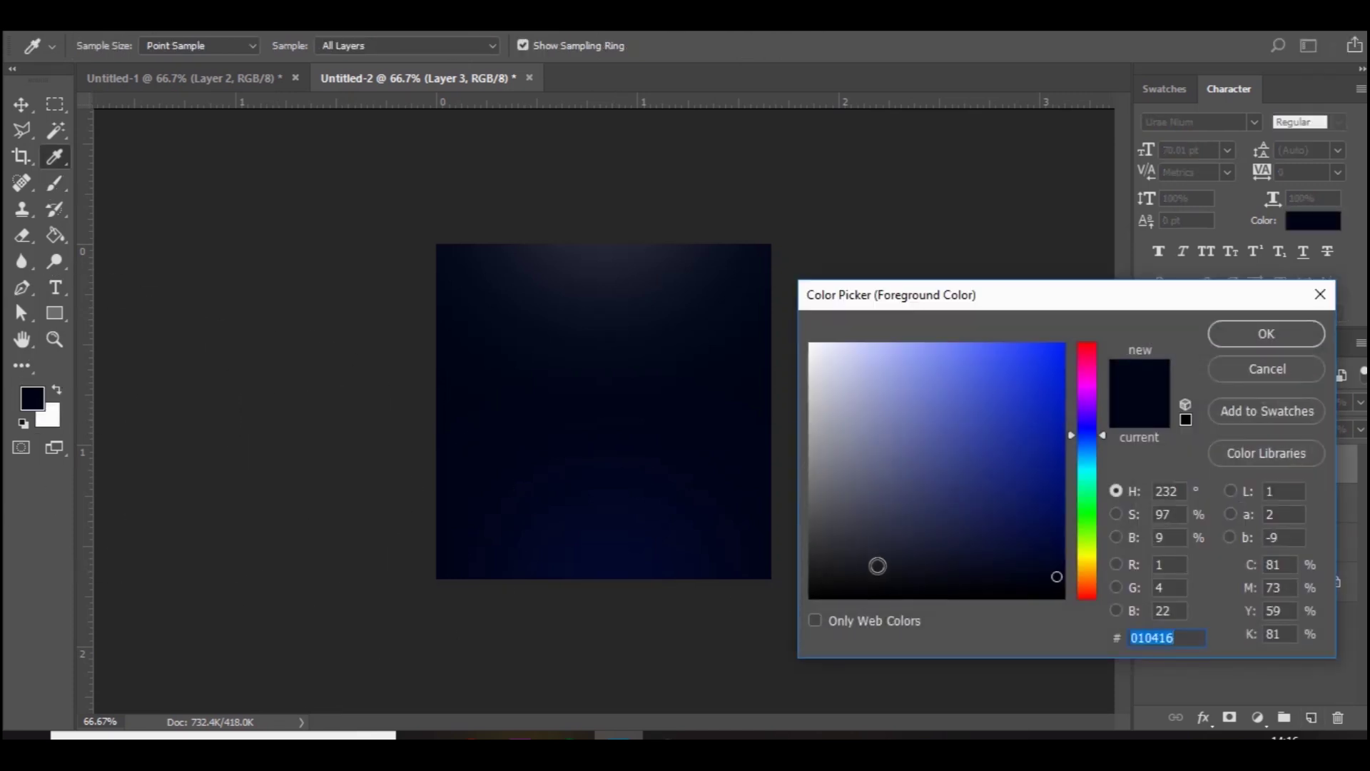
{"action": "left_click", "coordinate": [815, 601]}
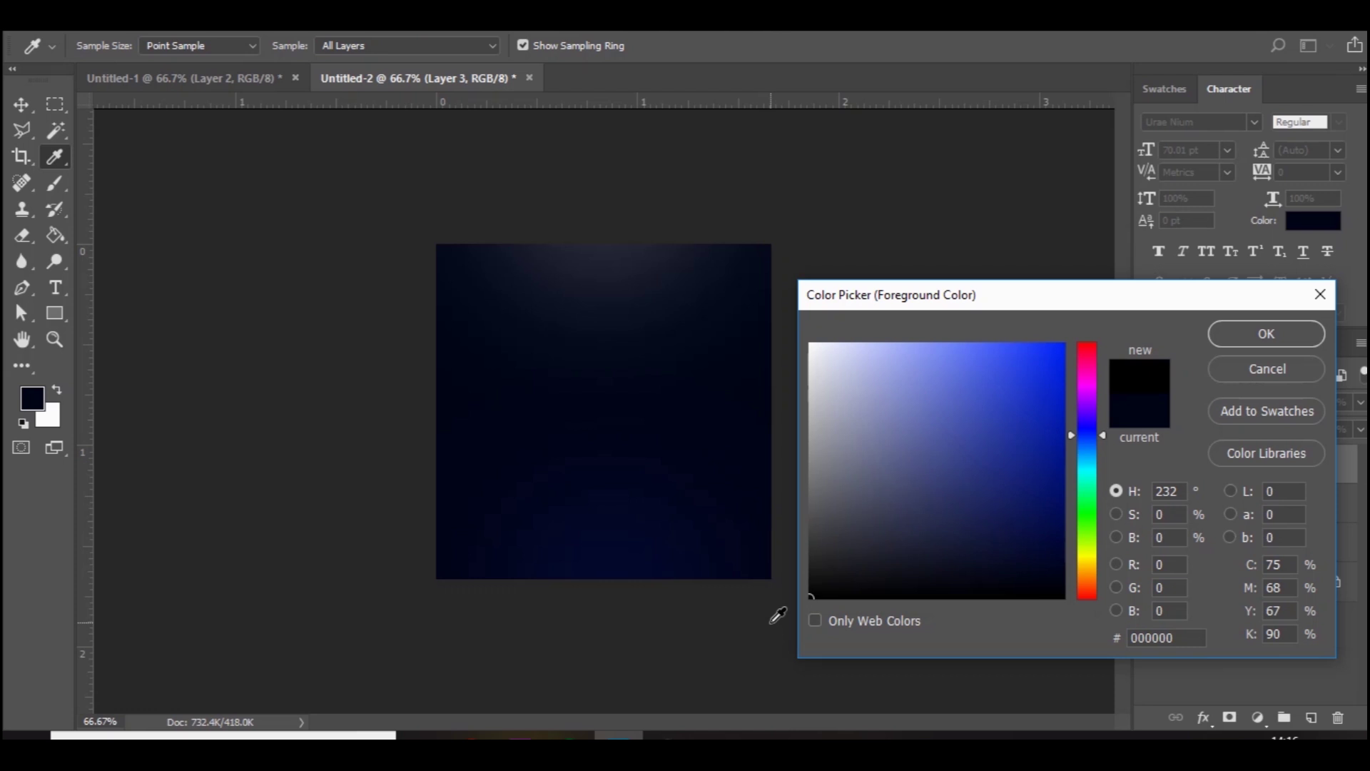
{"action": "key", "text": "Return"}
{"action": "key", "text": "b"}
{"action": "left_click", "coordinate": [420, 235]}
{"action": "mouse_move", "coordinate": [422, 235]}
{"action": "left_mouse_down"}
{"action": "mouse_move", "coordinate": [367, 658]}
{"action": "mouse_move", "coordinate": [502, 500]}
{"action": "mouse_move", "coordinate": [743, 305]}
{"action": "mouse_move", "coordinate": [783, 218]}
{"action": "mouse_move", "coordinate": [819, 218]}
{"action": "left_mouse_up"}
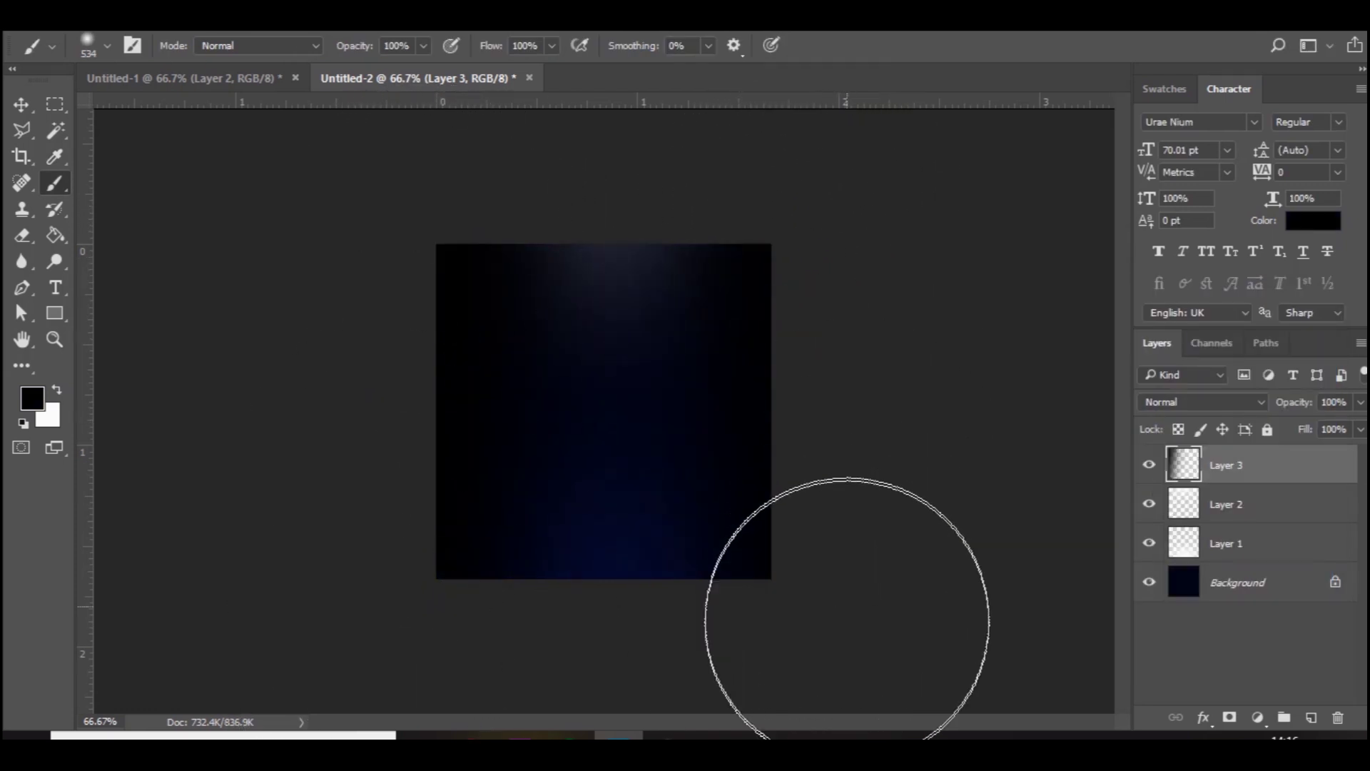
- Lower the dark edge layer to 18% opacity and go to the 'plexus bg' image search in Chrome
{"action": "left_click", "coordinate": [1361, 403]}
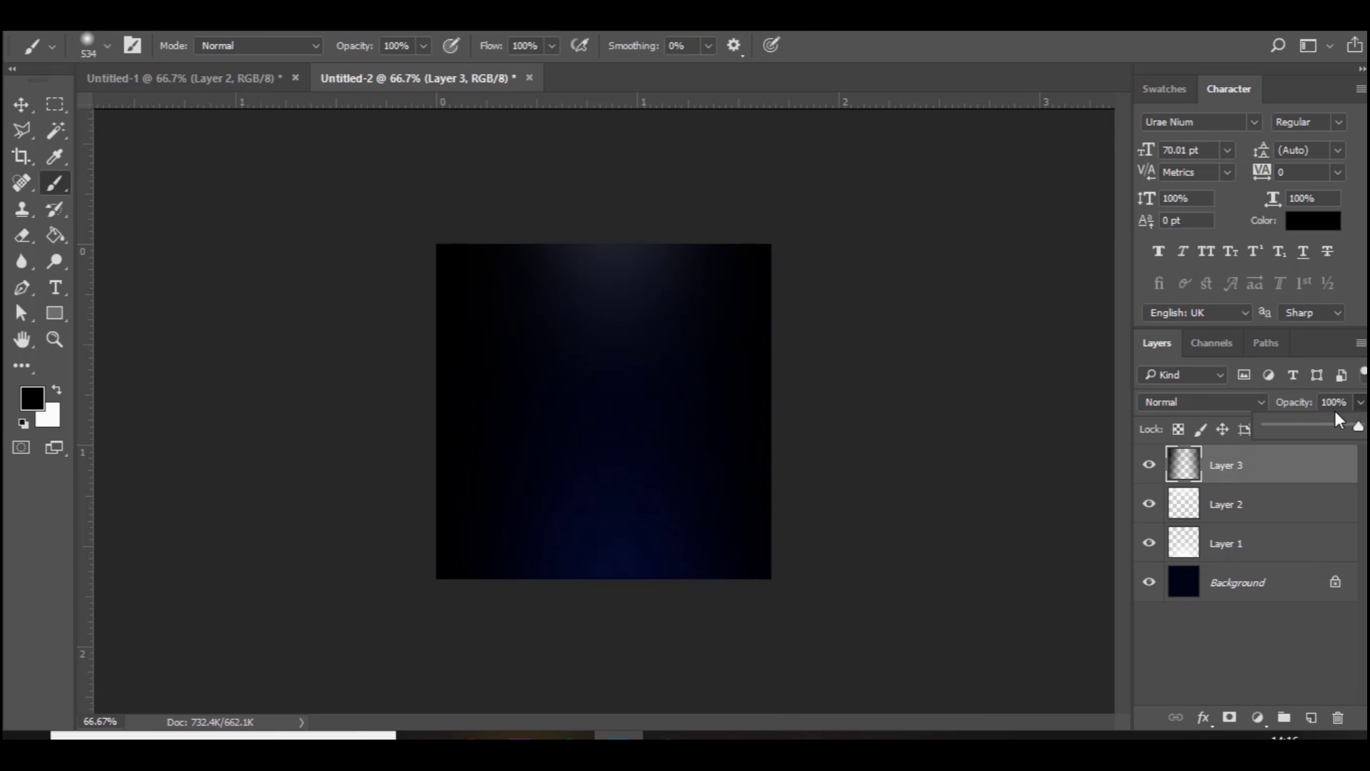
{"action": "left_click", "coordinate": [1280, 434]}
{"action": "left_click", "coordinate": [1276, 430]}
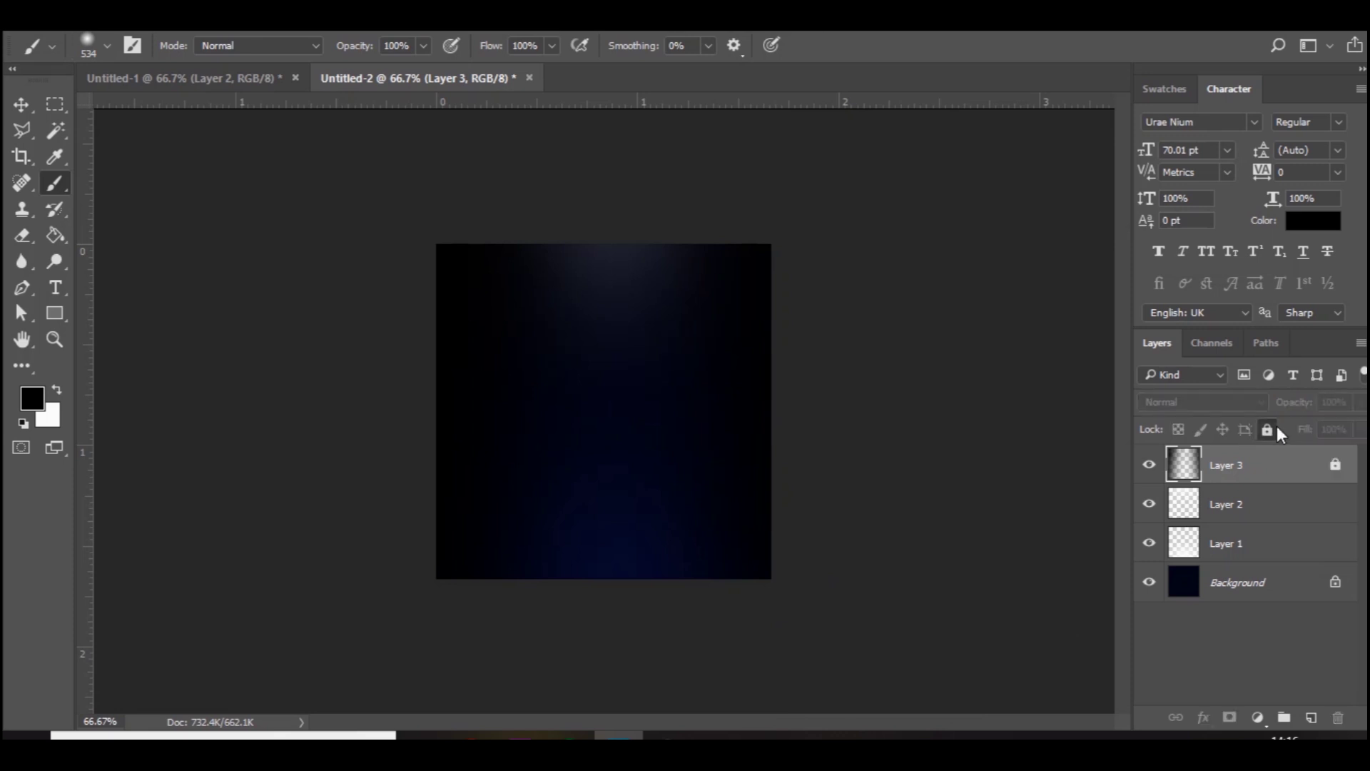
{"action": "left_click", "coordinate": [1277, 430]}
{"action": "left_click", "coordinate": [1360, 402]}
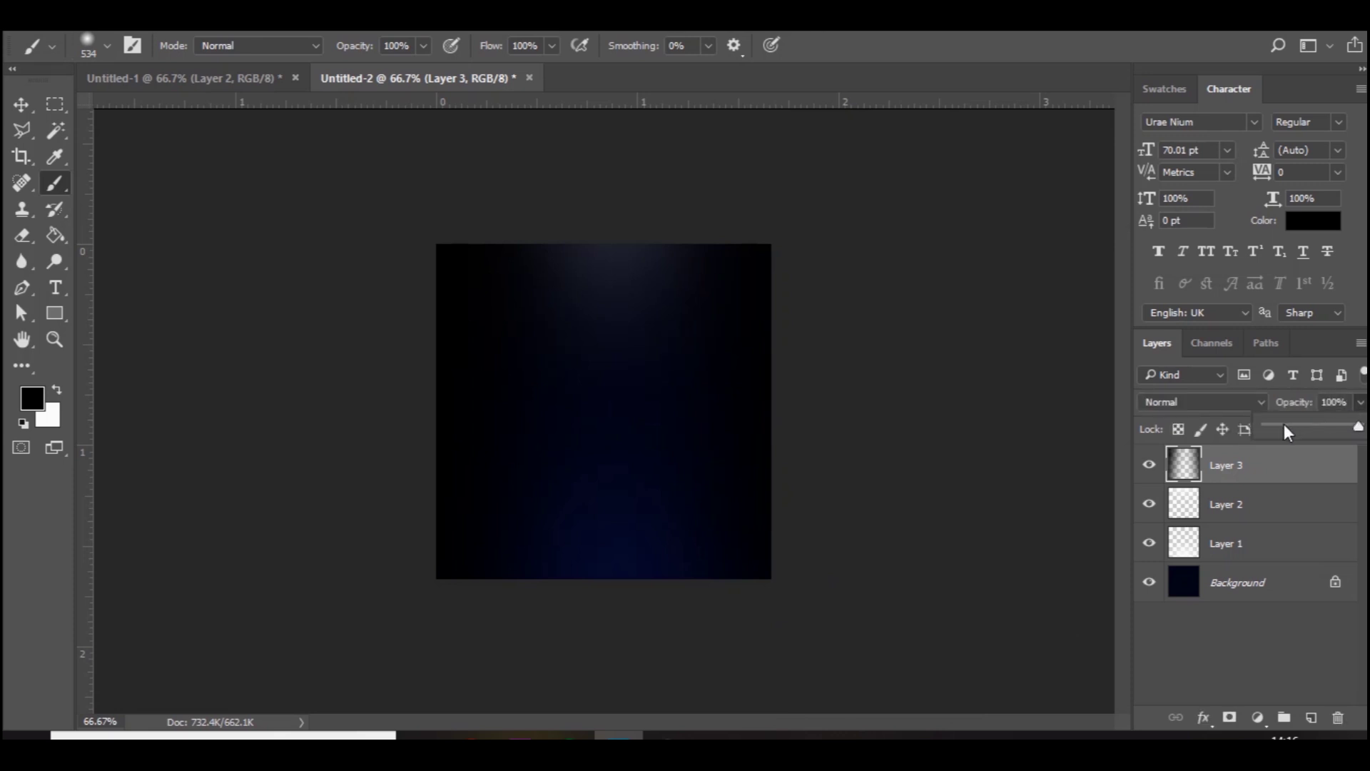
{"action": "left_click", "coordinate": [1284, 426]}
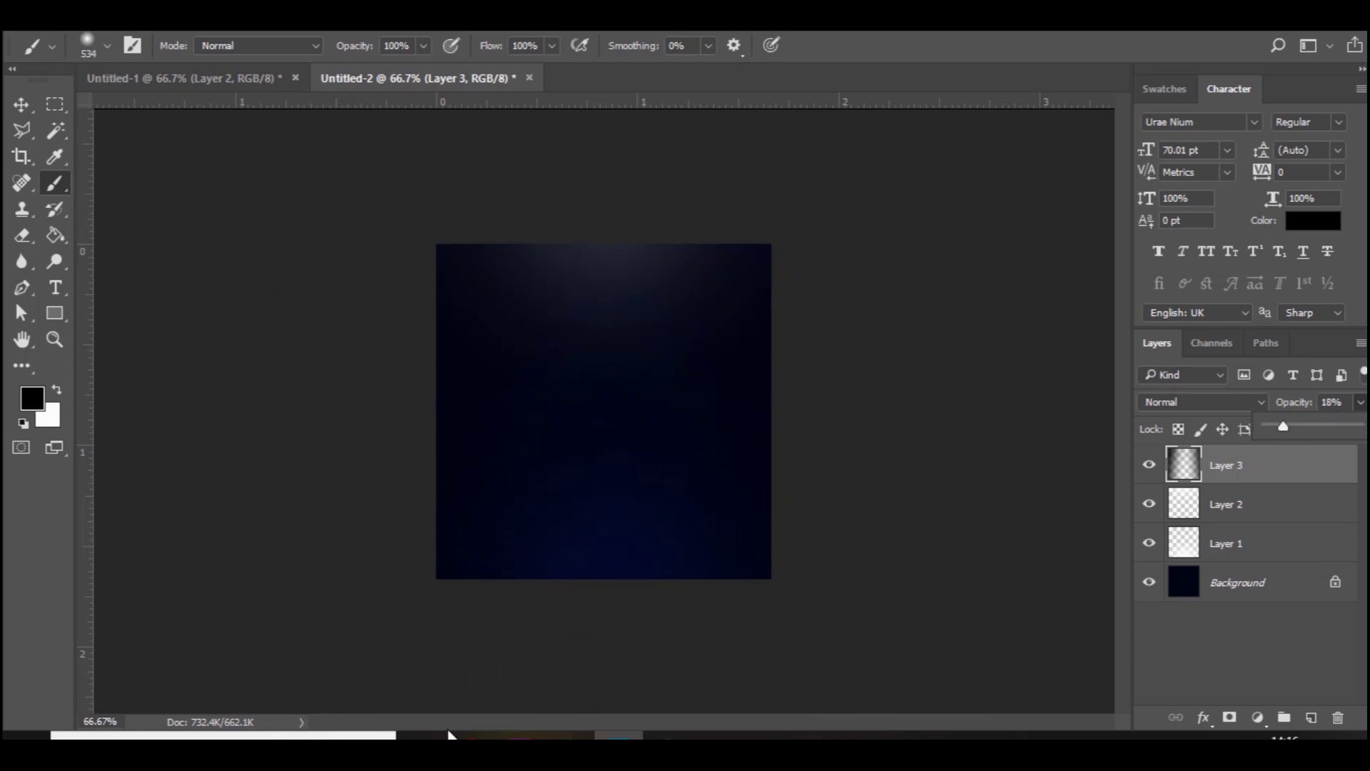
{"action": "left_click", "coordinate": [464, 735]}
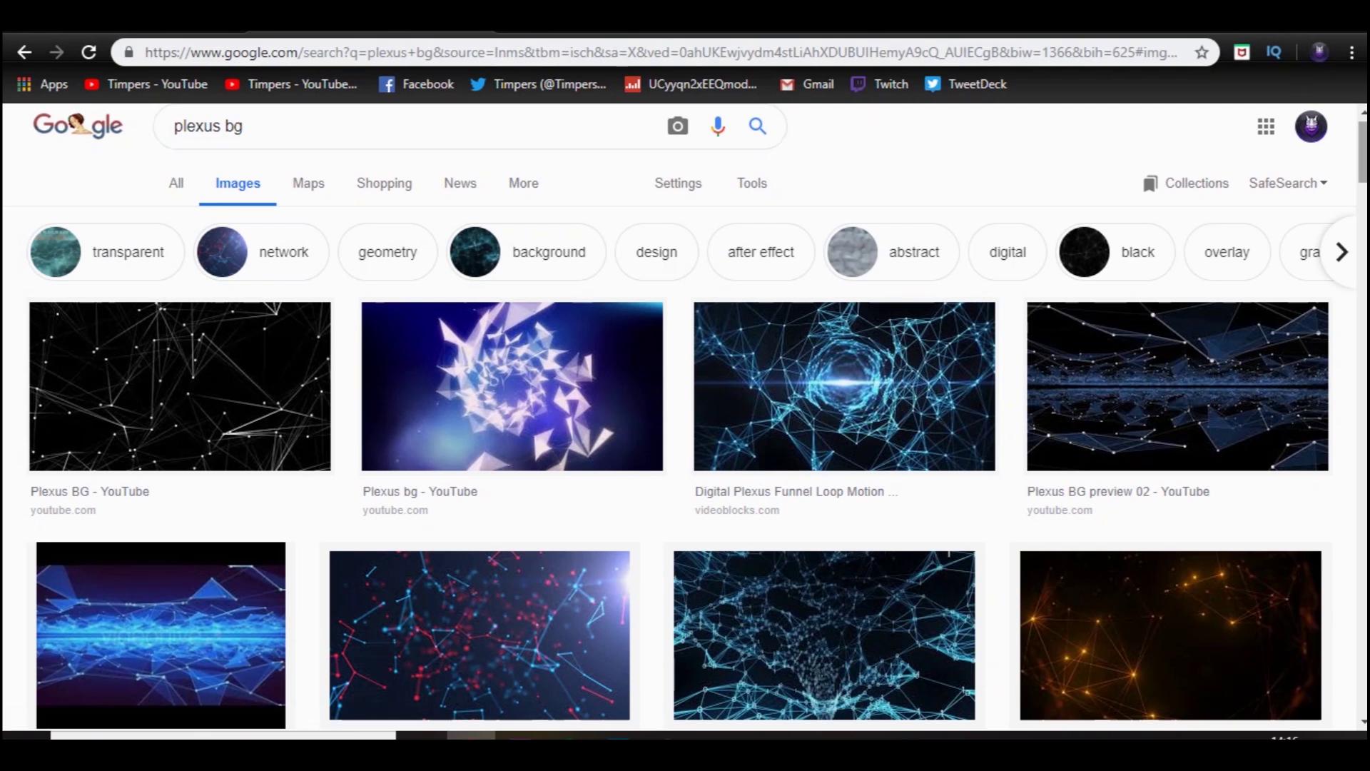
- Open the 'Digital Plexus Funnel' blue plexus image preview and copy the image
{"action": "mouse_move", "coordinate": [1363, 171]}
{"action": "left_mouse_down"}
{"action": "mouse_move", "coordinate": [1363, 221]}
{"action": "mouse_move", "coordinate": [1363, 170]}
{"action": "left_mouse_up"}
{"action": "left_click", "coordinate": [837, 374]}
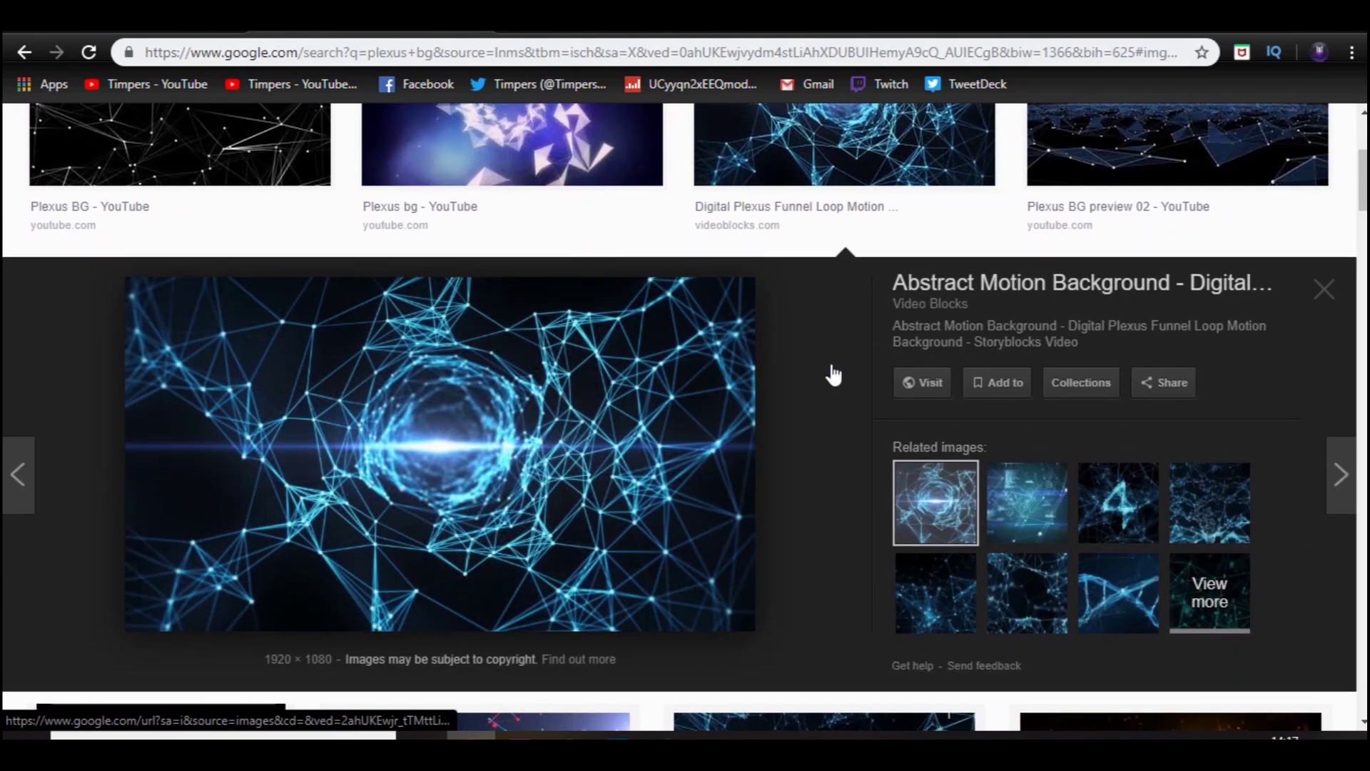
{"action": "right_click", "coordinate": [500, 428]}
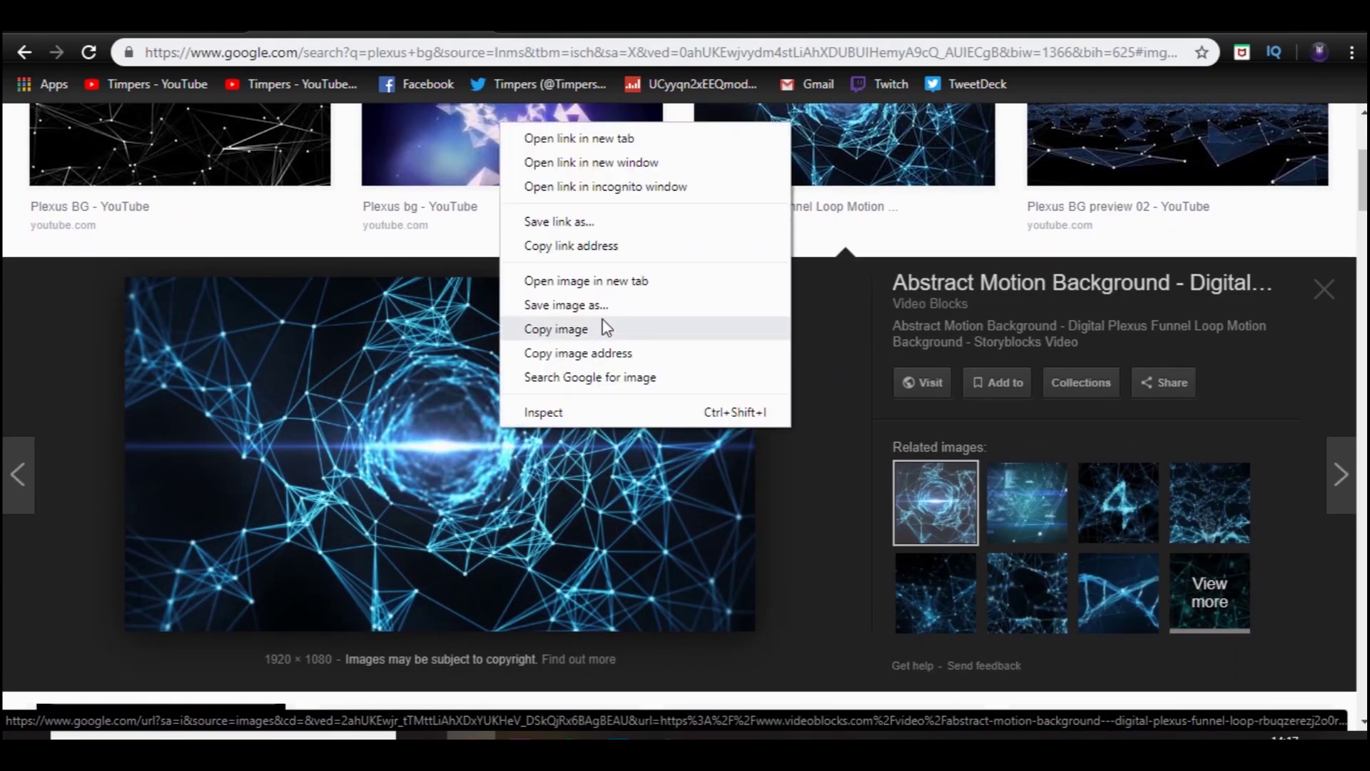
{"action": "left_click", "coordinate": [603, 331]}
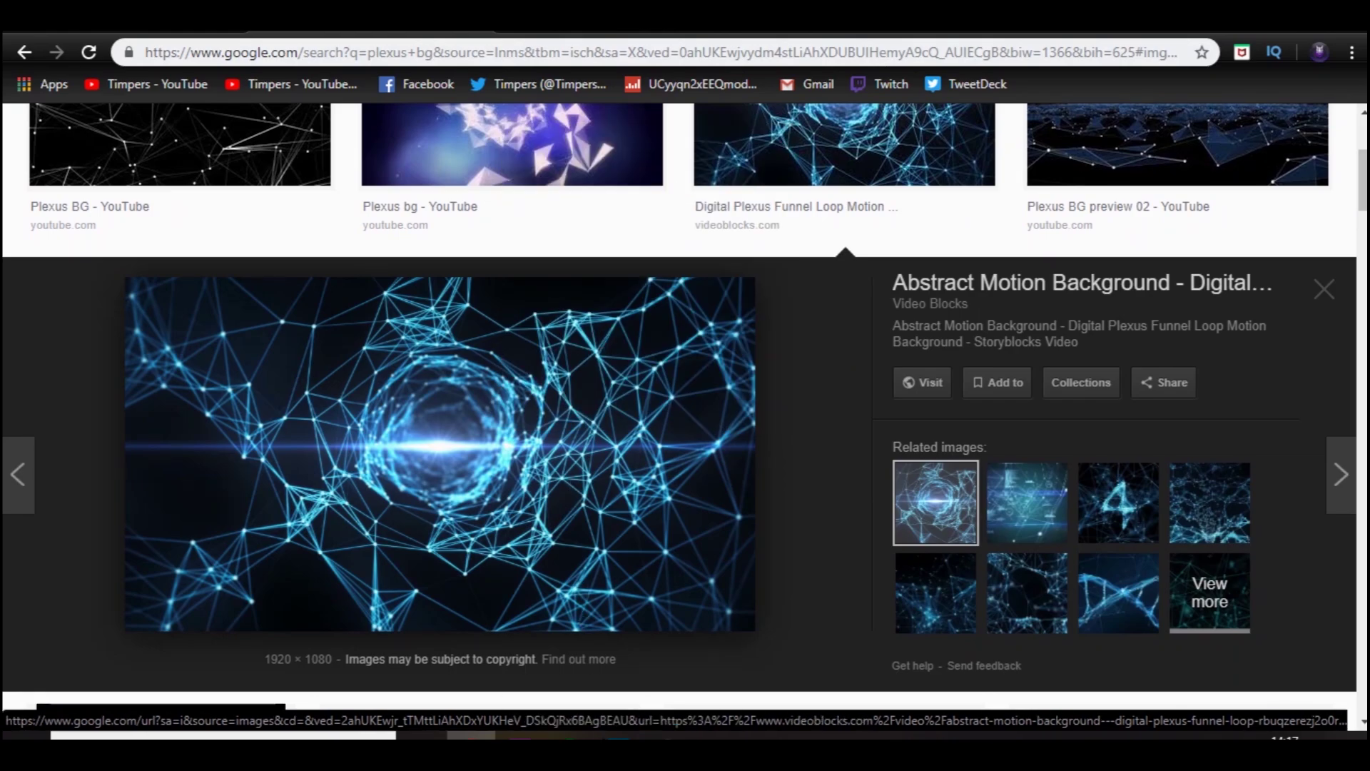
- Paste the plexus image into Untitled-2 and scale it to about 45% to cover the canvas
{"action": "key", "text": "alt+Tab"}
{"action": "key", "text": "ctrl+v"}
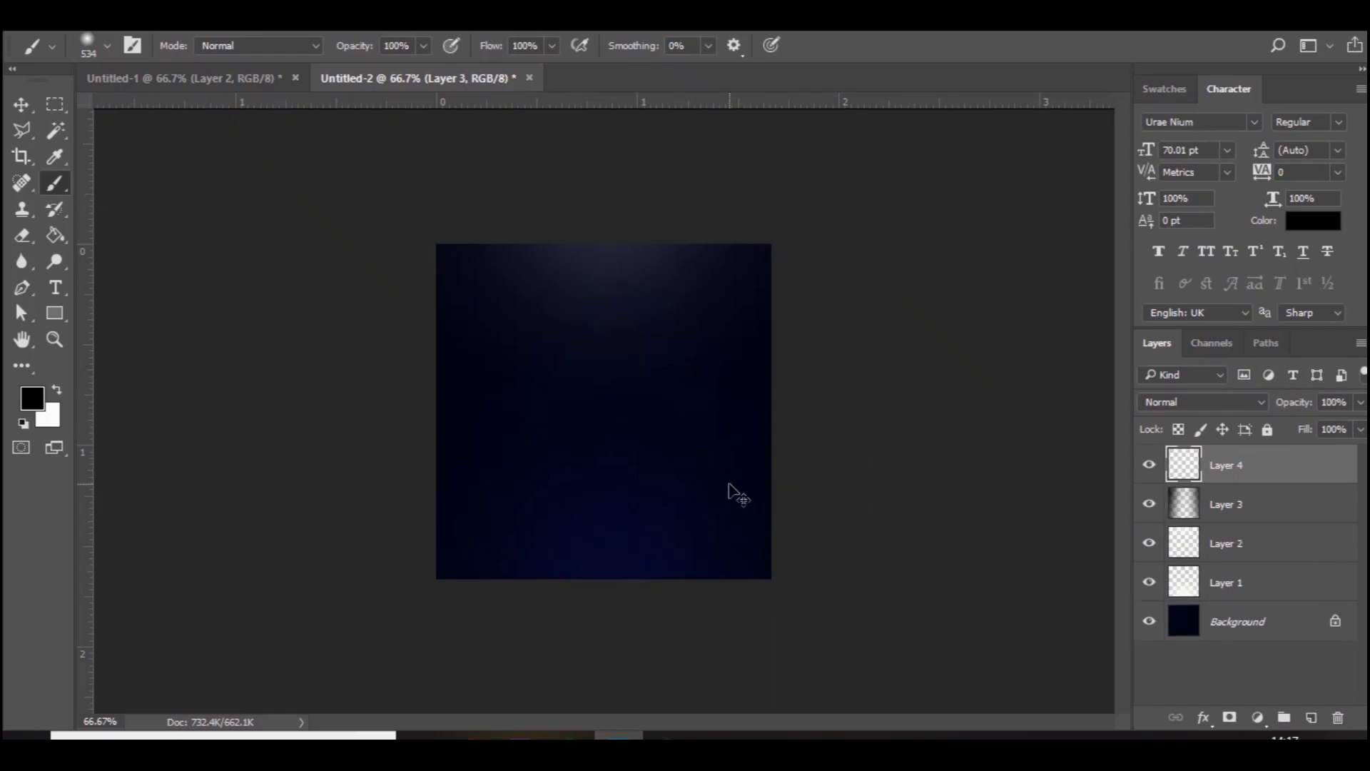
{"action": "key", "text": "ctrl+t"}
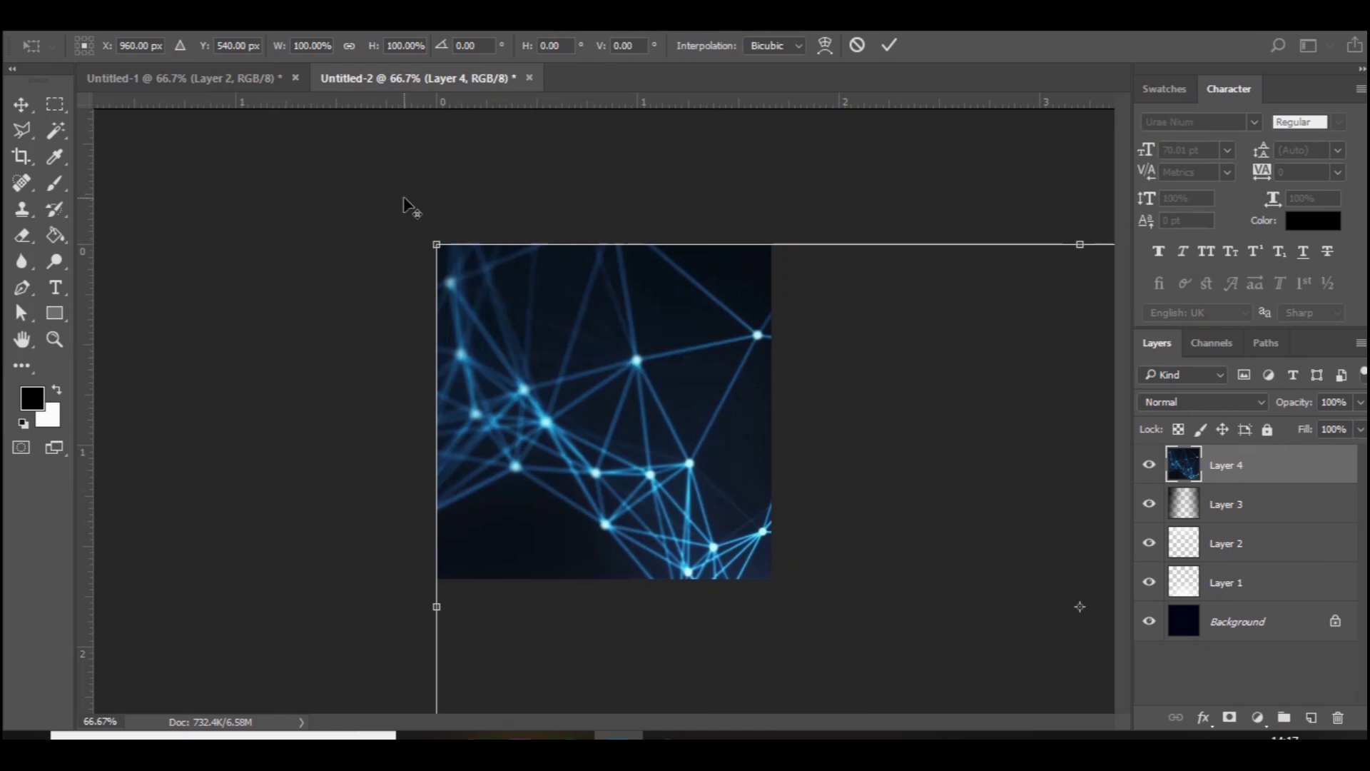
{"action": "left_click_drag", "start_coordinate": [437, 244], "coordinate": [785, 453]}
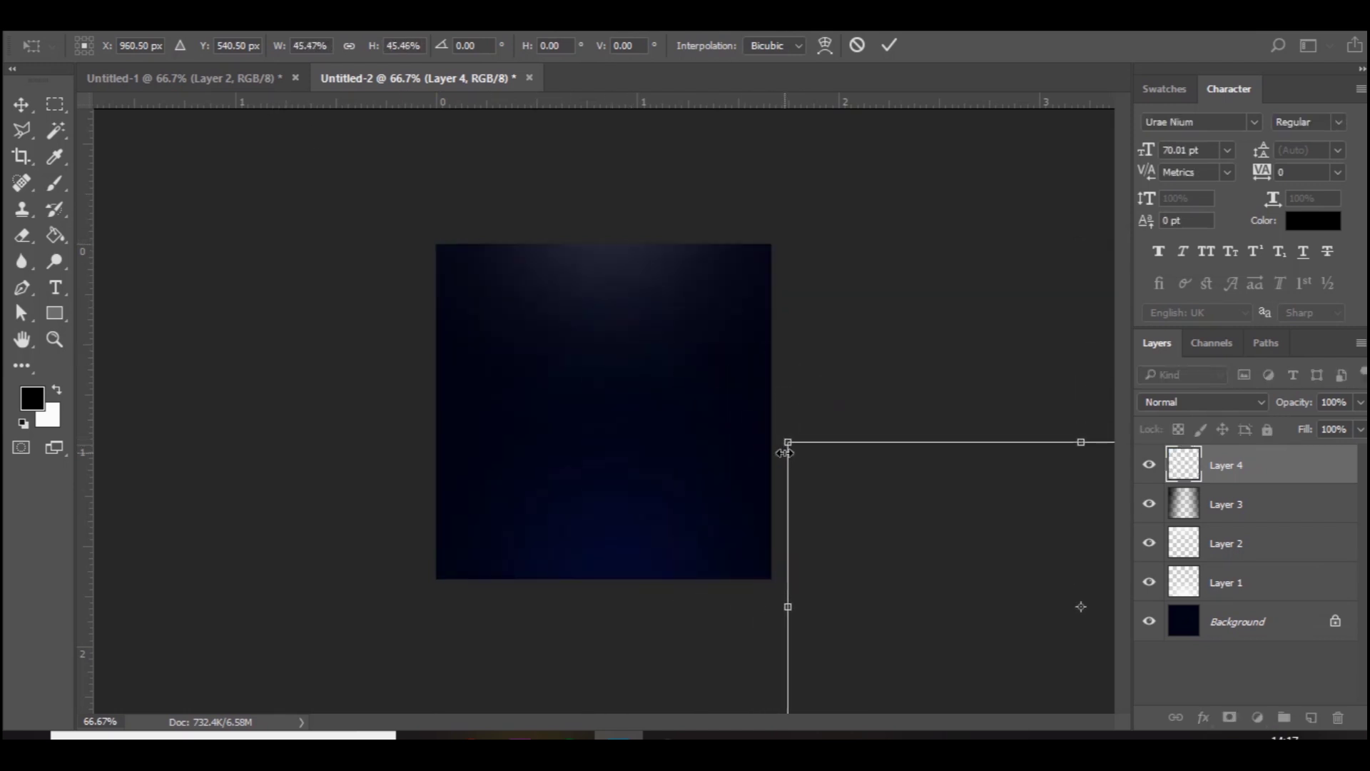
{"action": "left_click_drag", "start_coordinate": [865, 486], "coordinate": [390, 287]}
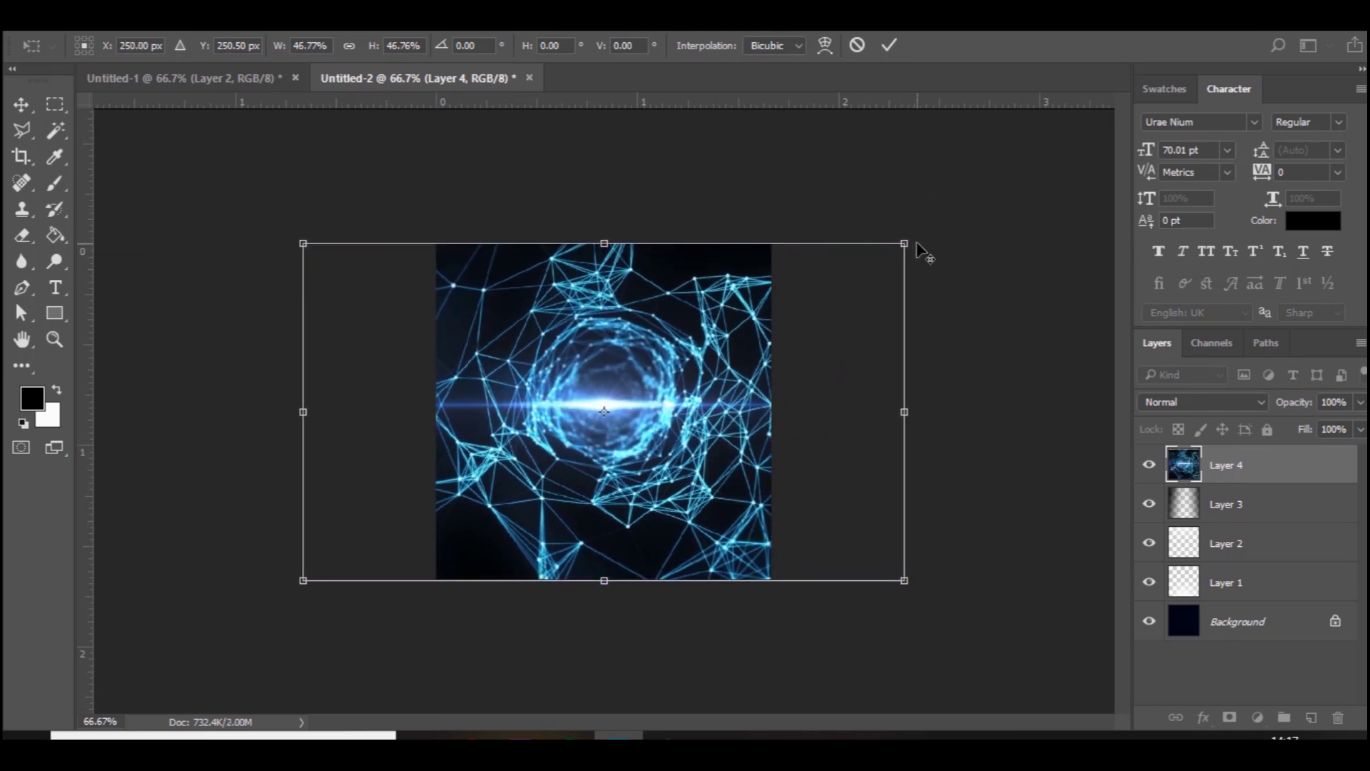
{"action": "key", "text": "b"}
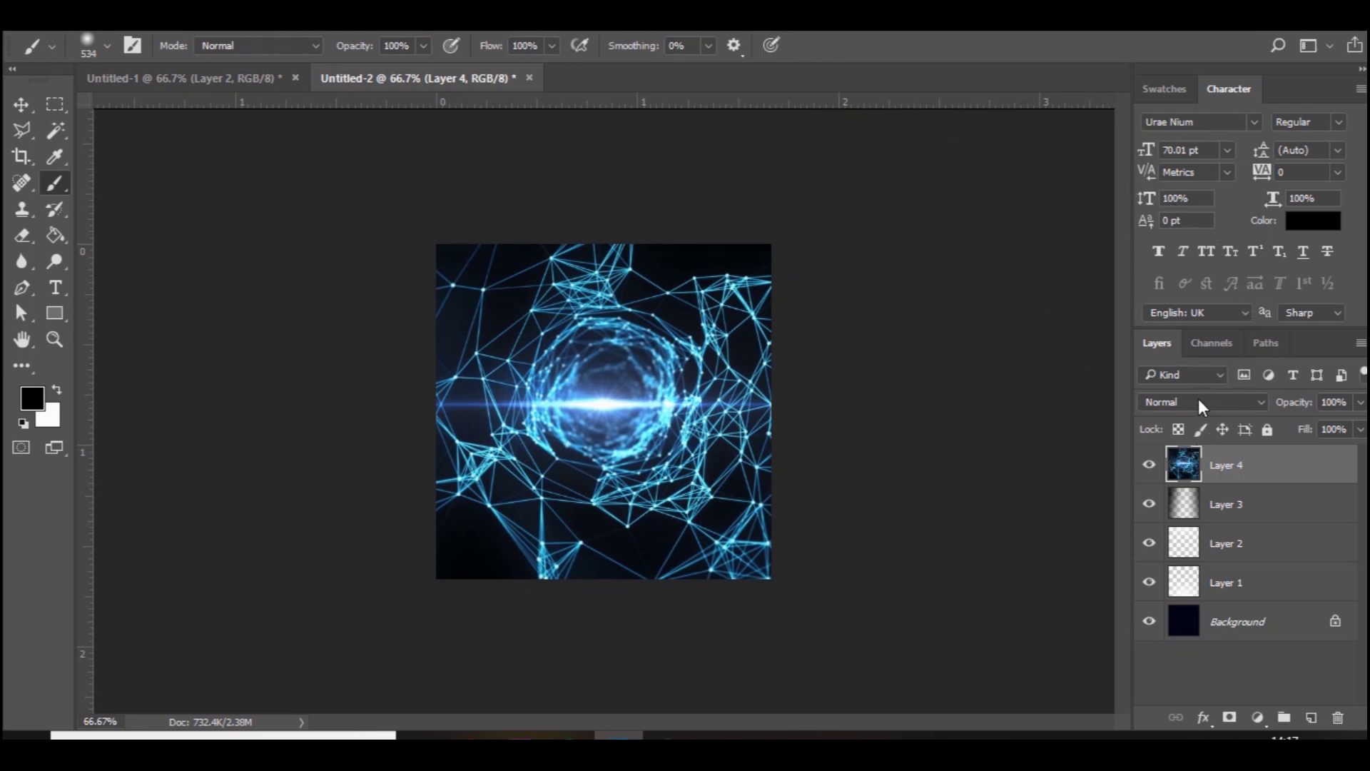
- Set the plexus layer to Screen blend mode at 27% opacity
{"action": "left_click", "coordinate": [1200, 402]}
{"action": "left_click", "coordinate": [1156, 122]}
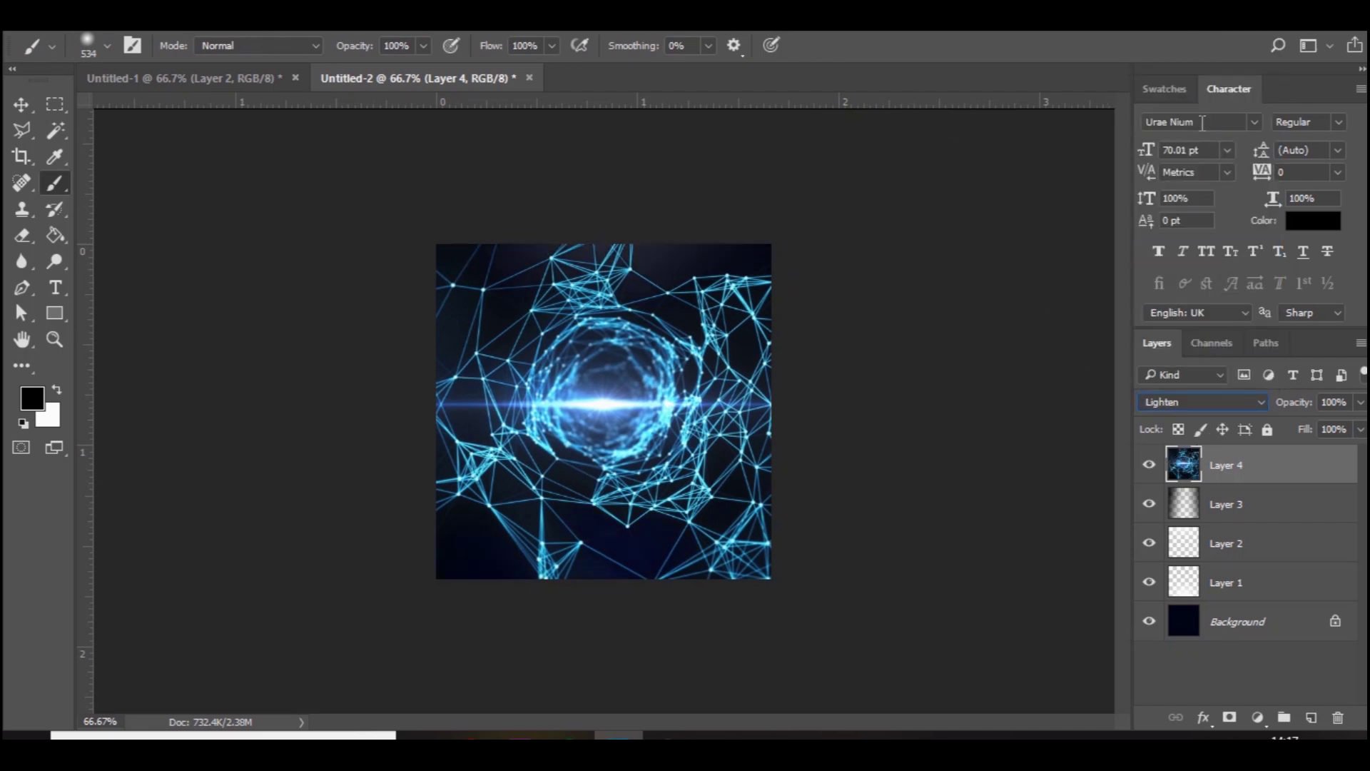
{"action": "key", "text": "Down"}
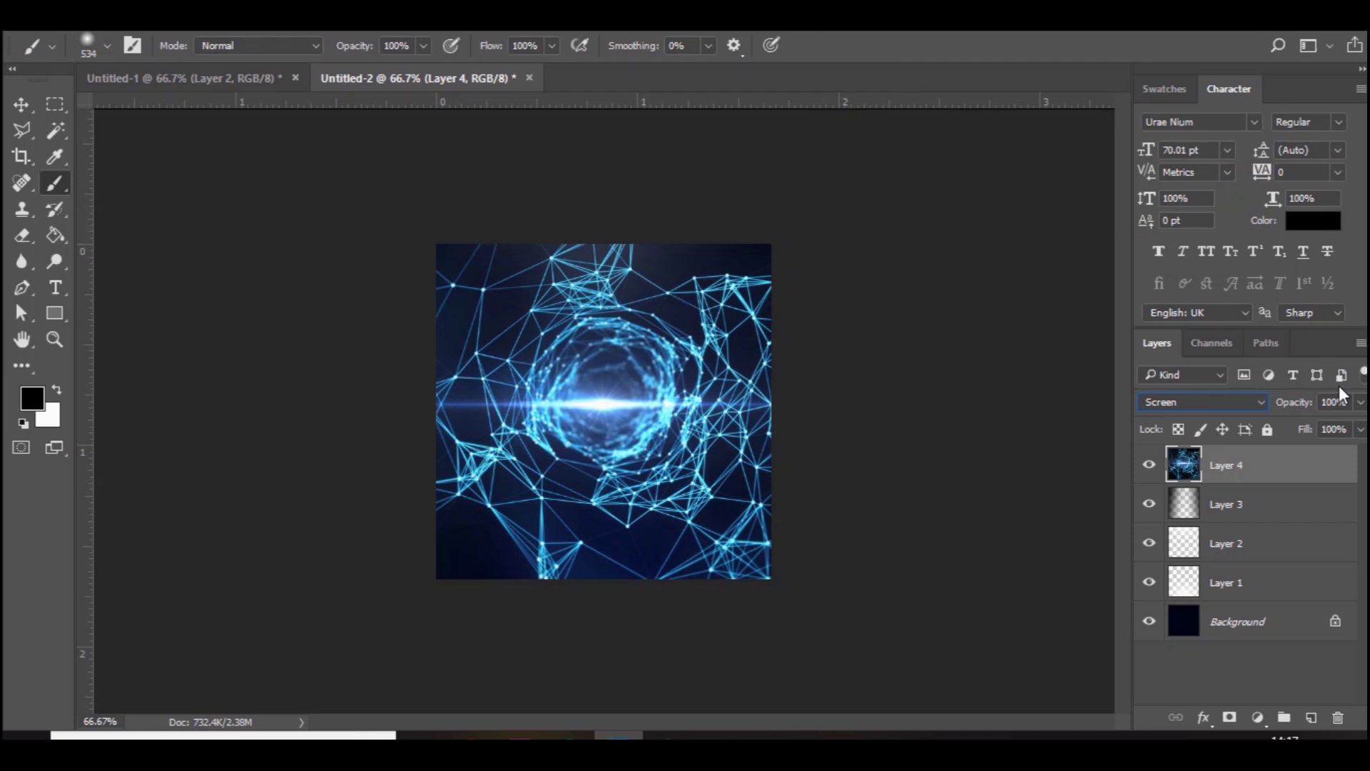
{"action": "left_click", "coordinate": [1360, 403]}
{"action": "left_click_drag", "start_coordinate": [1312, 433], "coordinate": [1260, 589]}
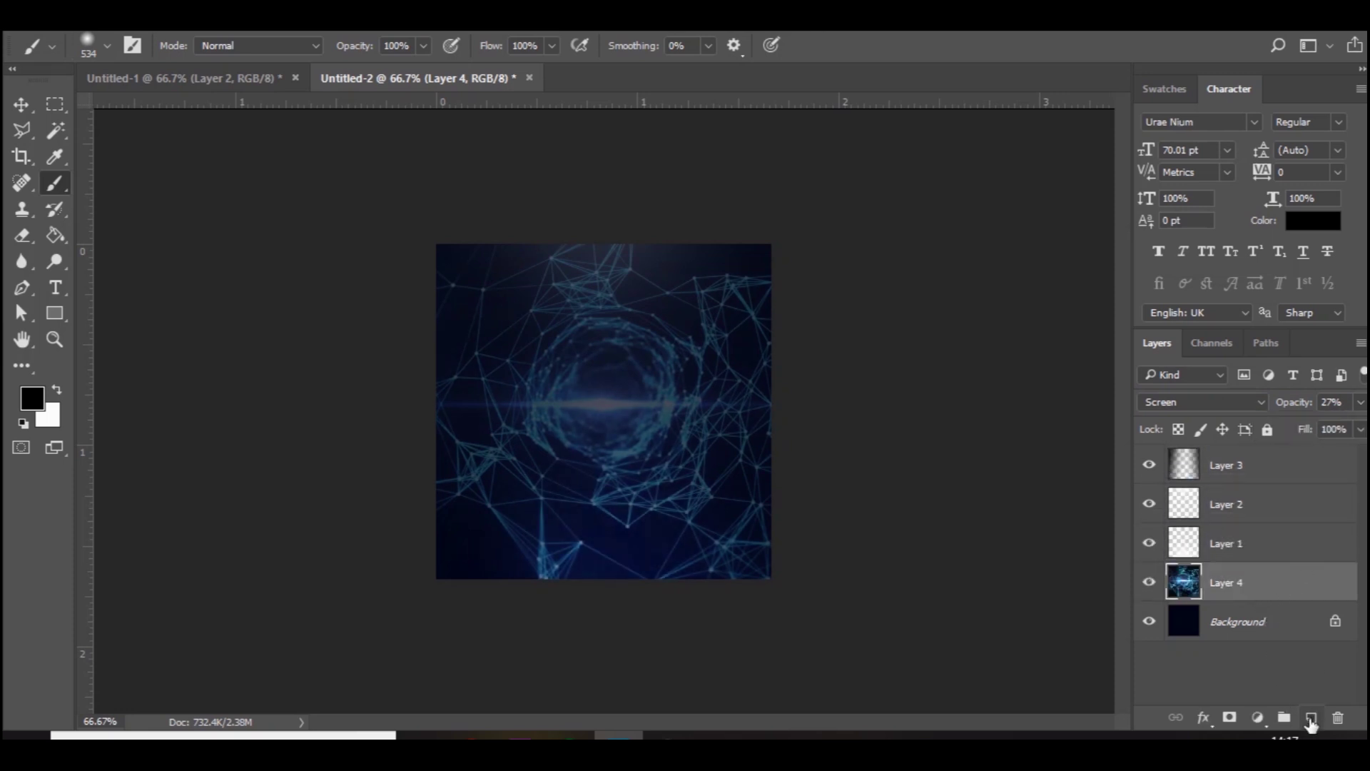
- Above Layer 3, paint four soft white glow spots on a new layer and blend it in Overlay
{"action": "left_click", "coordinate": [1223, 468]}
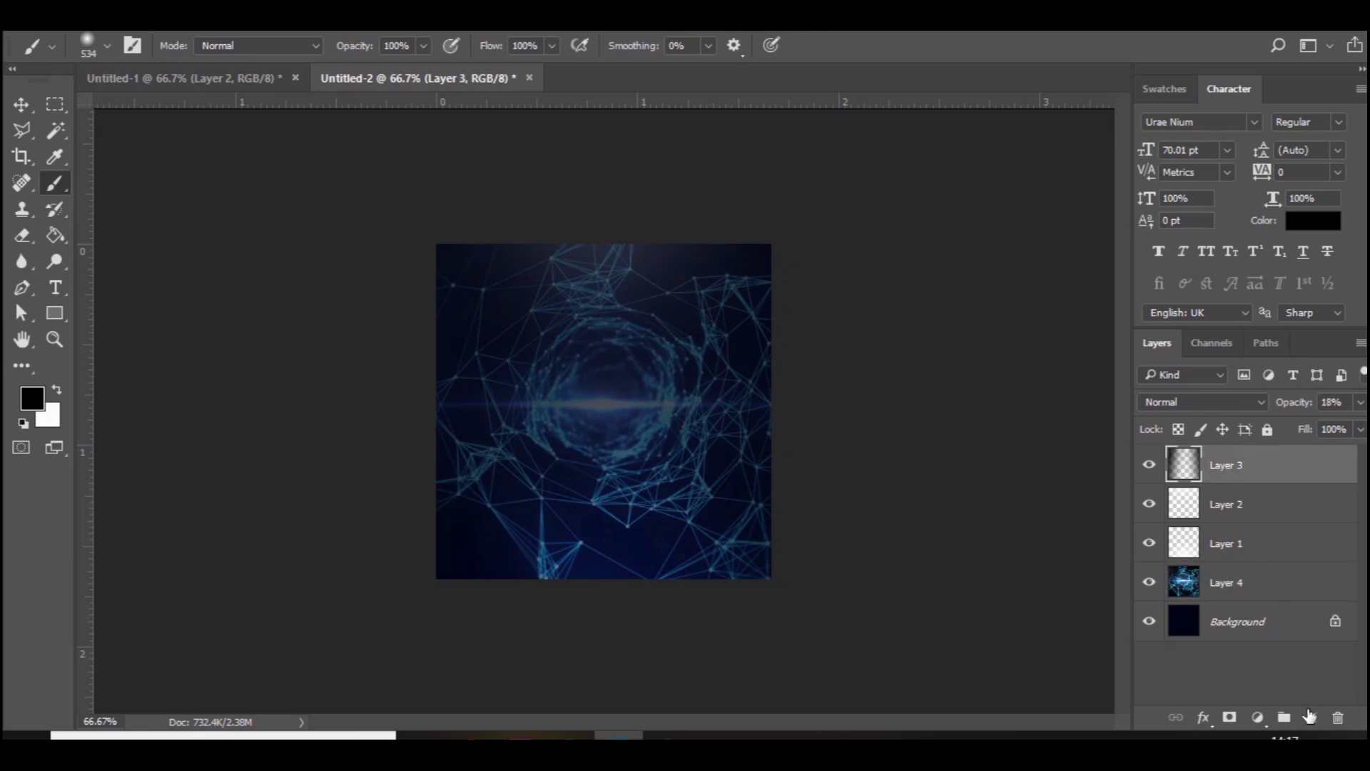
{"action": "left_click", "coordinate": [1311, 718]}
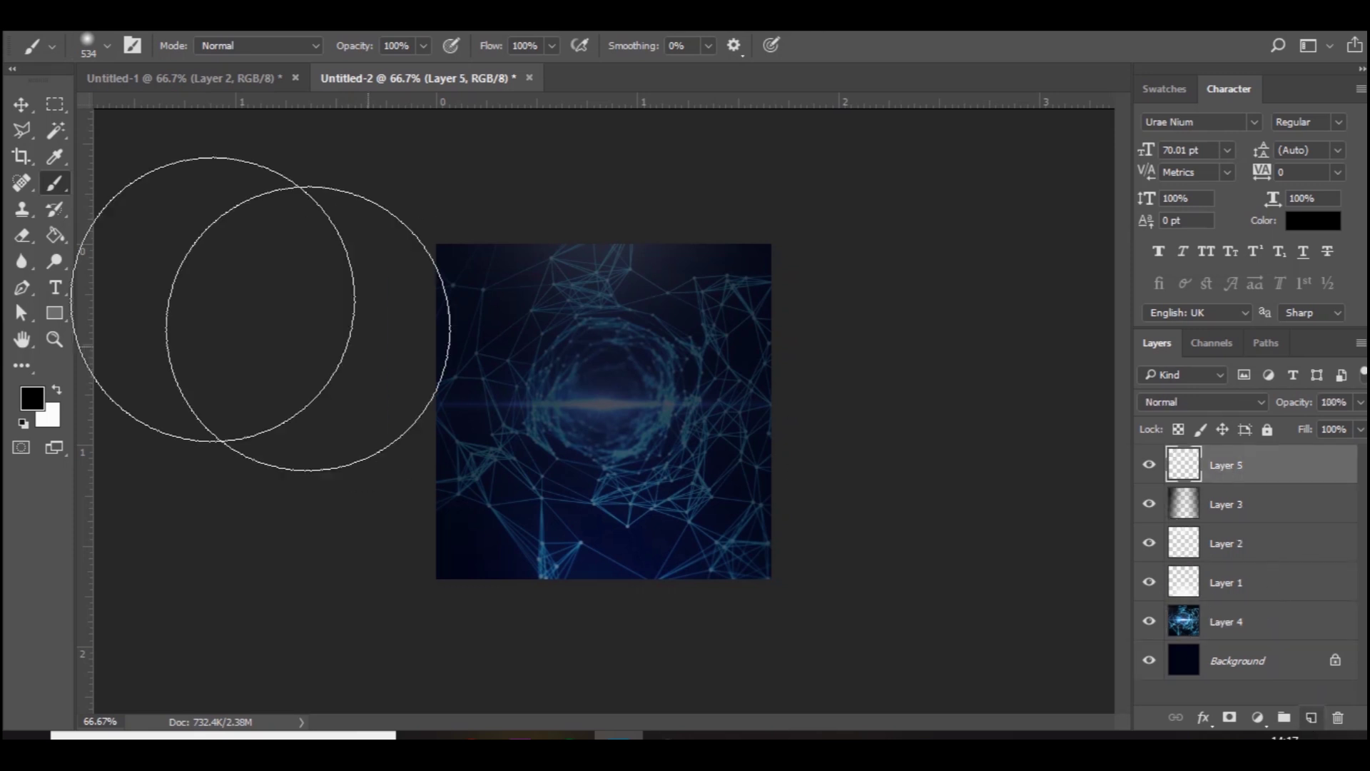
{"action": "left_click", "coordinate": [62, 398]}
{"action": "mouse_move", "coordinate": [662, 419]}
{"action": "left_mouse_down"}
{"action": "mouse_move", "coordinate": [495, 431]}
{"action": "mouse_move", "coordinate": [582, 434]}
{"action": "left_mouse_up"}
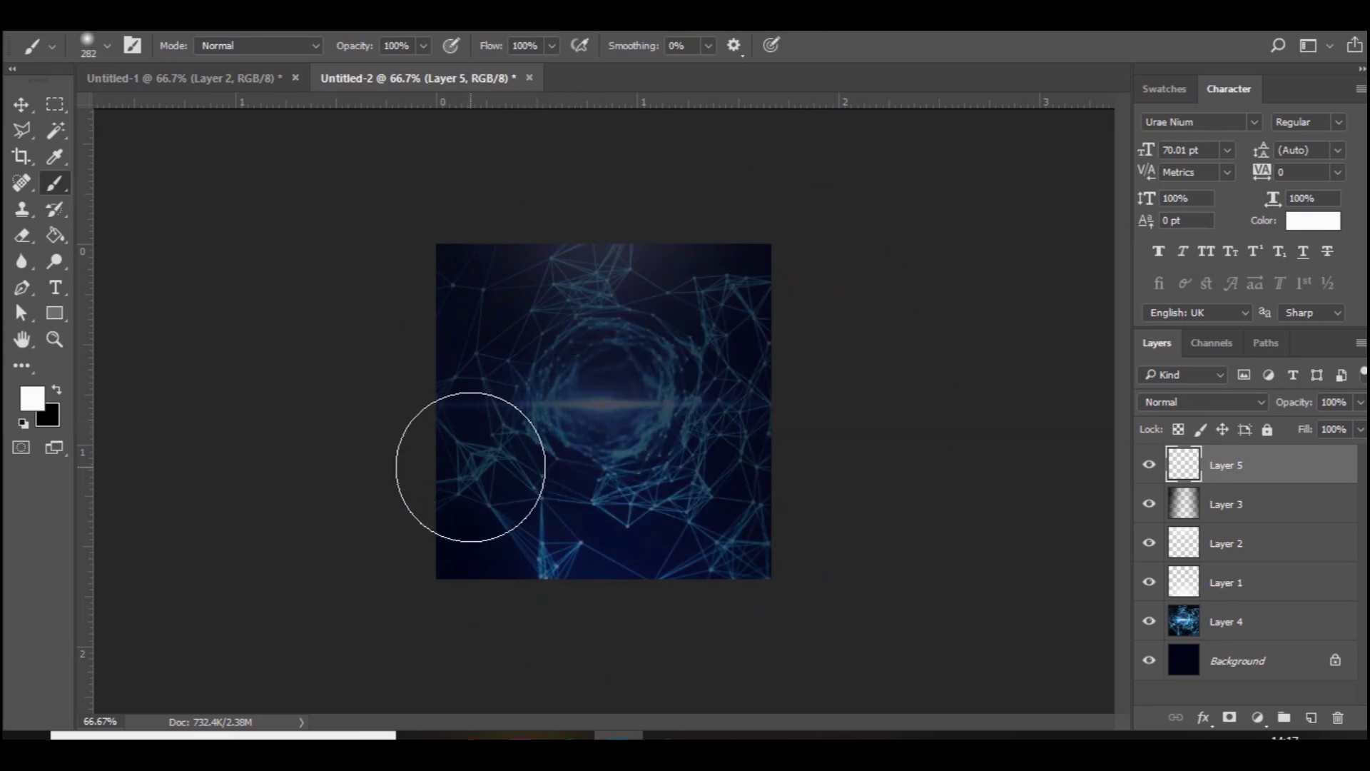
{"action": "left_click", "coordinate": [470, 467]}
{"action": "left_click", "coordinate": [752, 581]}
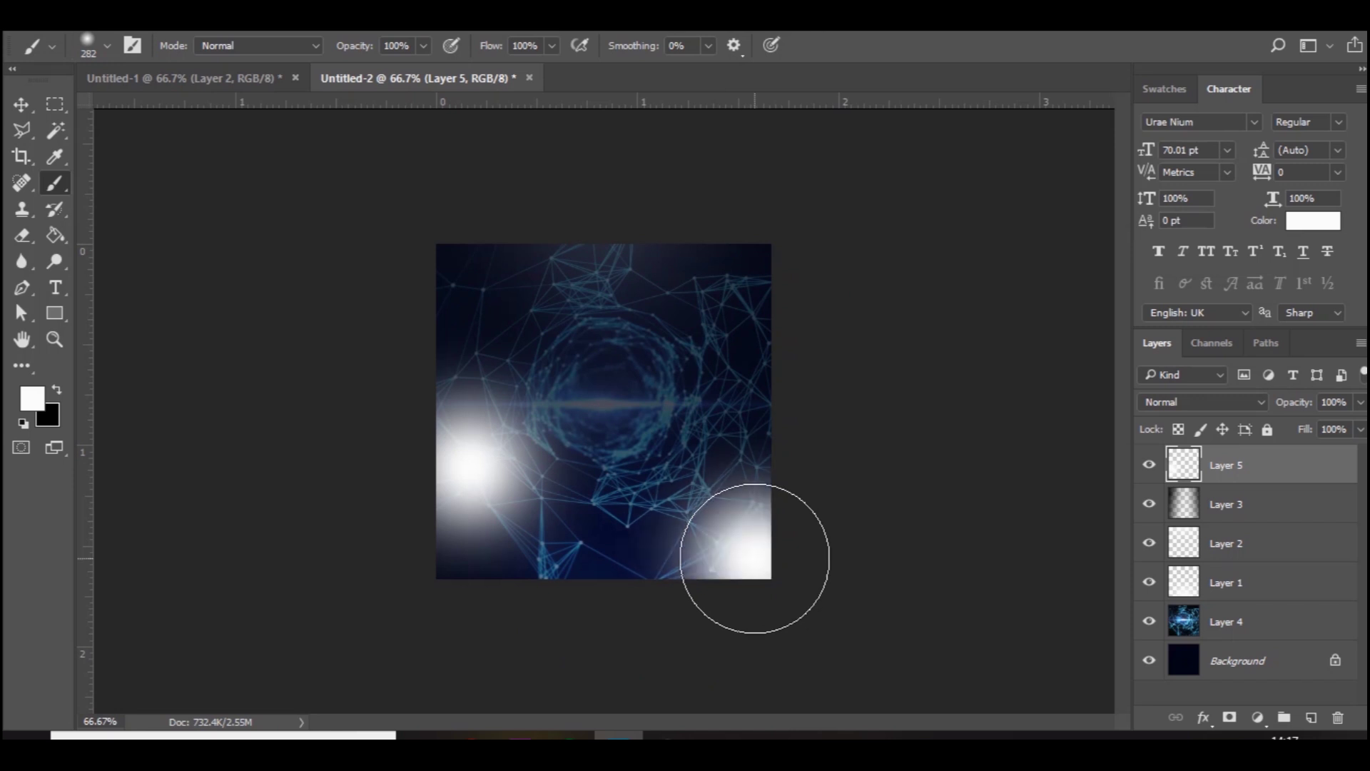
{"action": "mouse_move", "coordinate": [707, 365]}
{"action": "left_mouse_down"}
{"action": "mouse_move", "coordinate": [685, 379]}
{"action": "mouse_move", "coordinate": [673, 351]}
{"action": "left_mouse_up"}
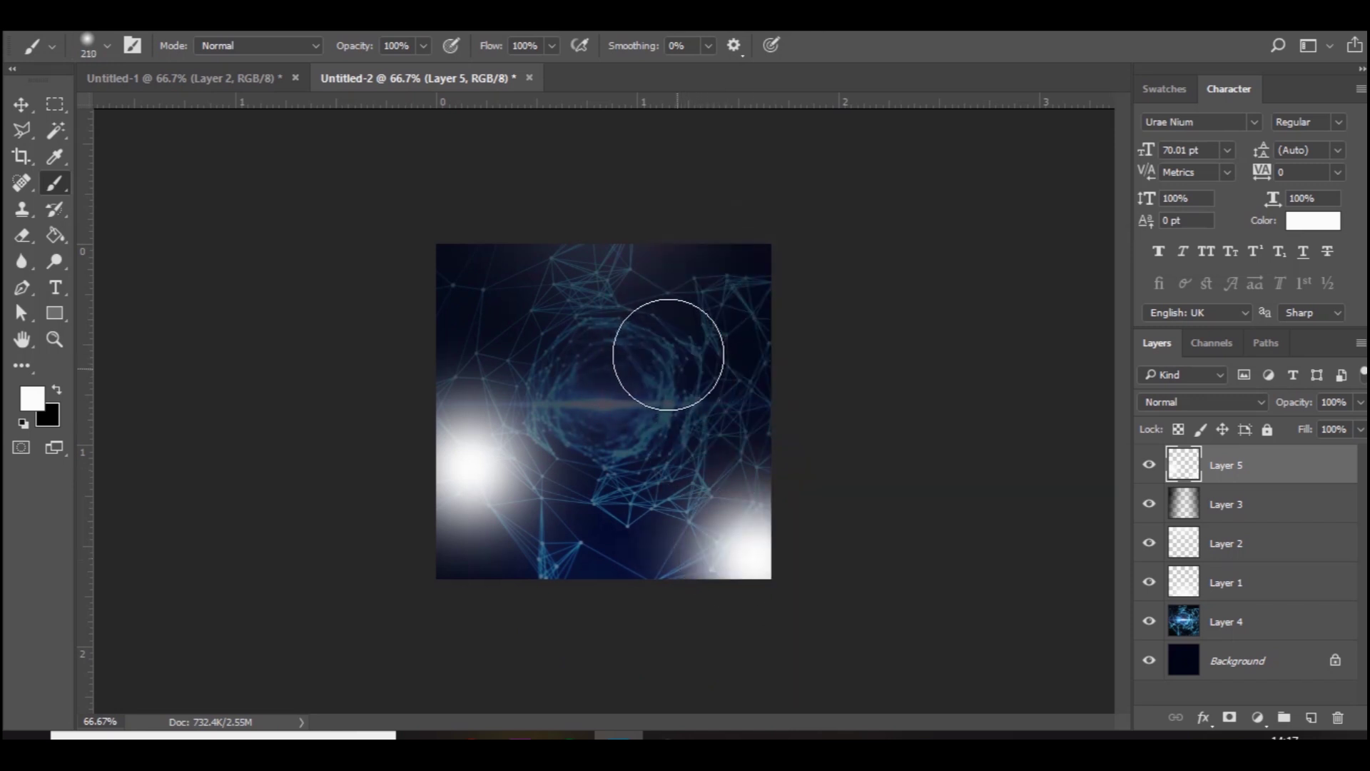
{"action": "left_click", "coordinate": [597, 280]}
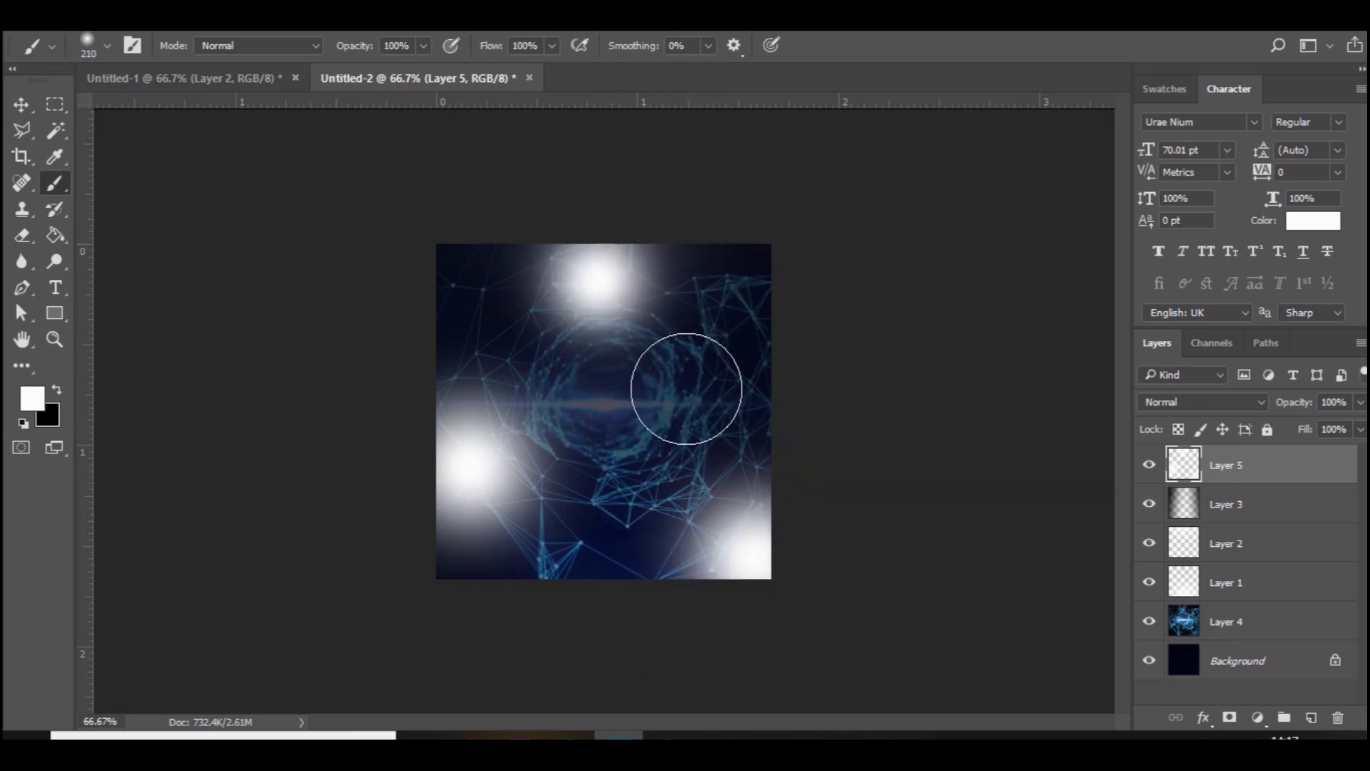
{"action": "left_click", "coordinate": [697, 399]}
{"action": "left_click", "coordinate": [1224, 402]}
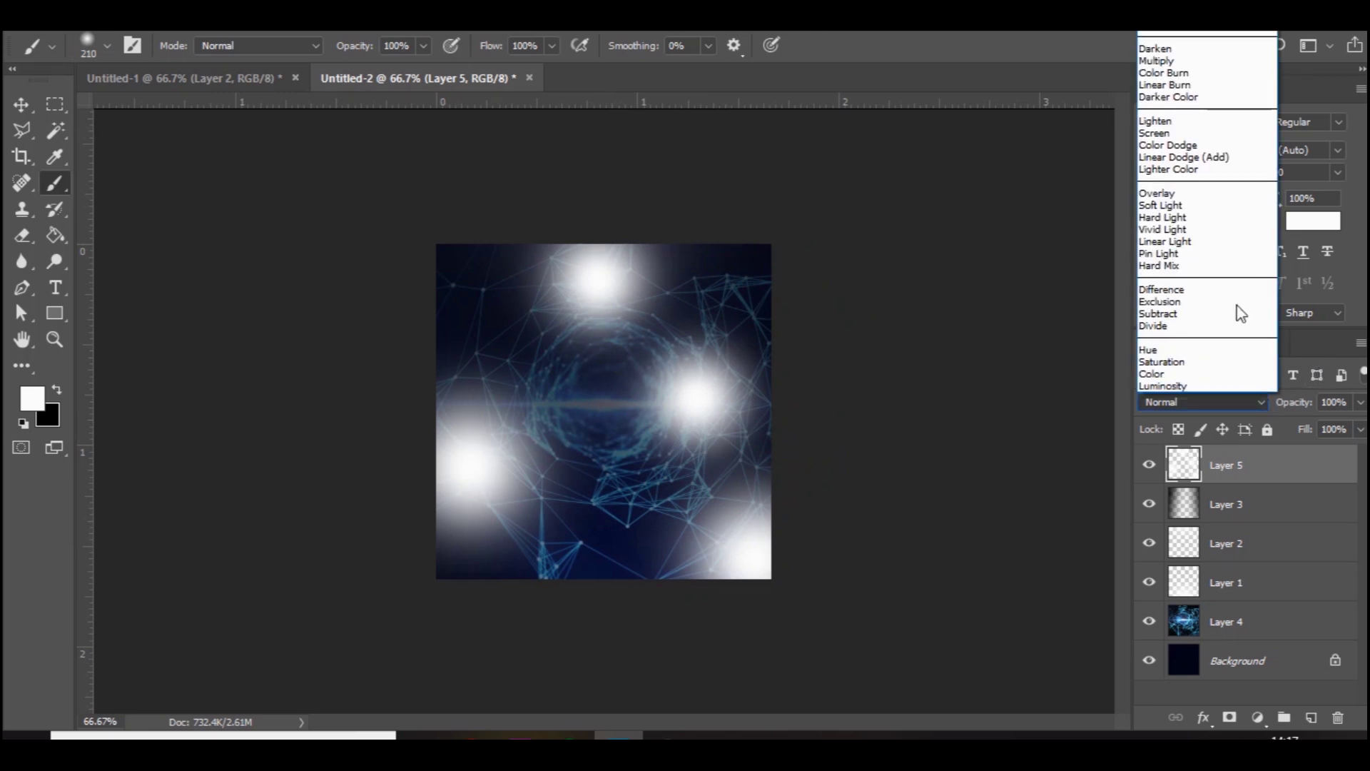
{"action": "left_click", "coordinate": [1206, 193]}
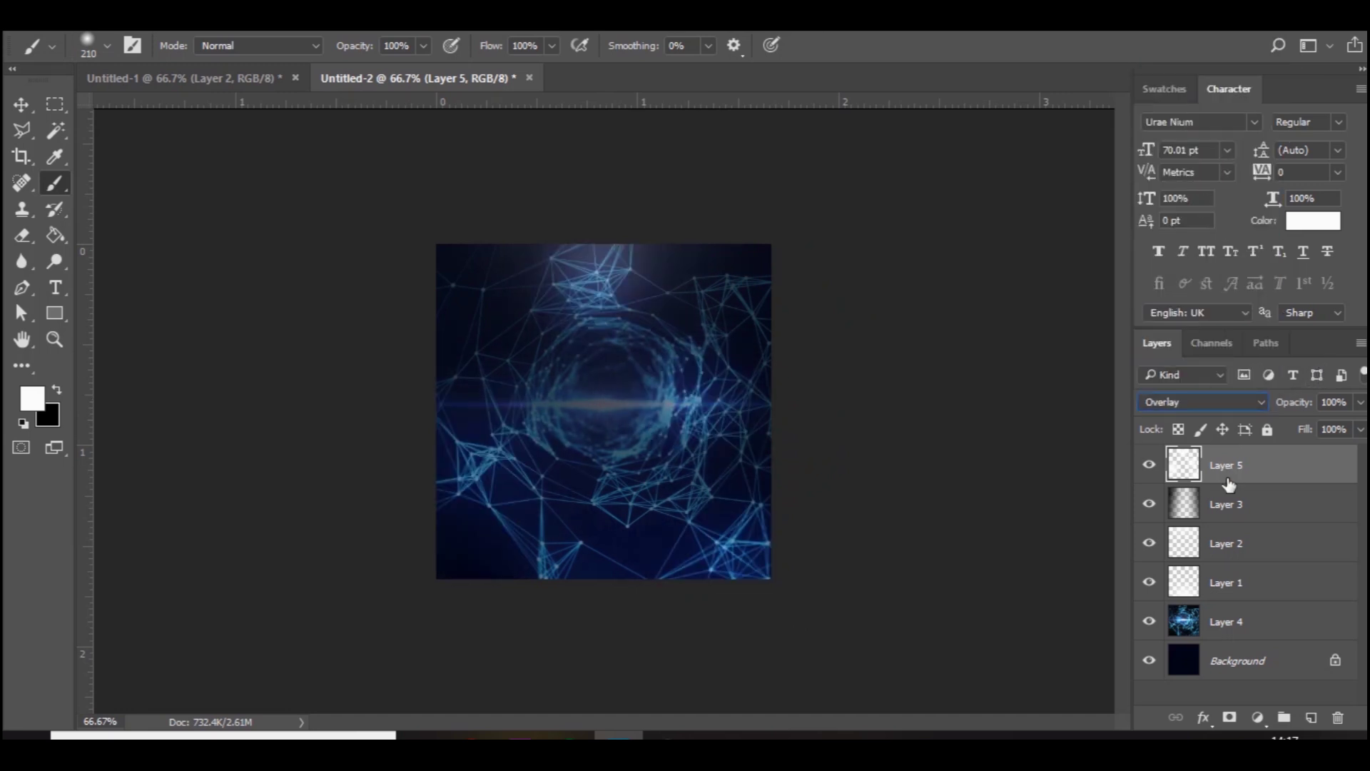
- On a new Layer 6, paint nine small white highlight dots on plexus nodes
{"action": "left_click", "coordinate": [1311, 718]}
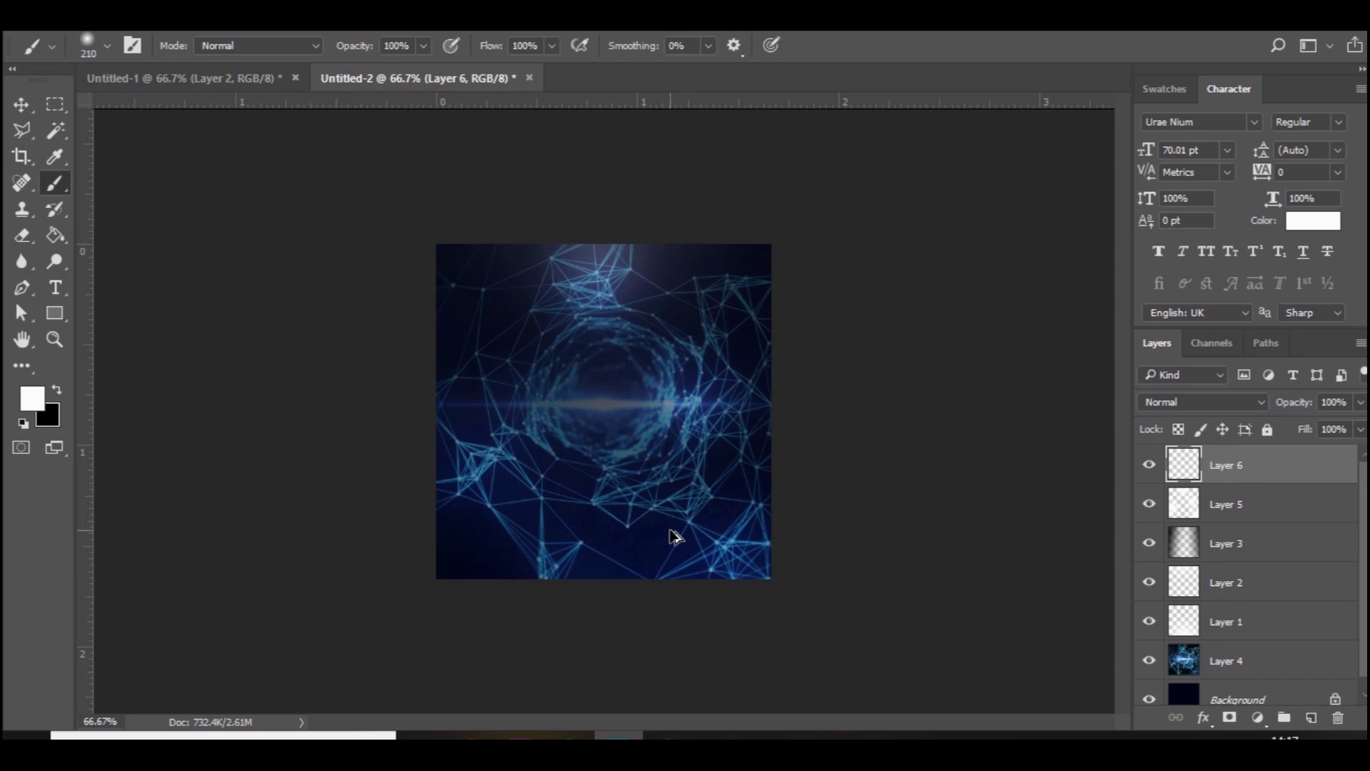
{"action": "left_click_drag", "start_coordinate": [650, 528], "coordinate": [592, 524]}
{"action": "left_click", "coordinate": [538, 490]}
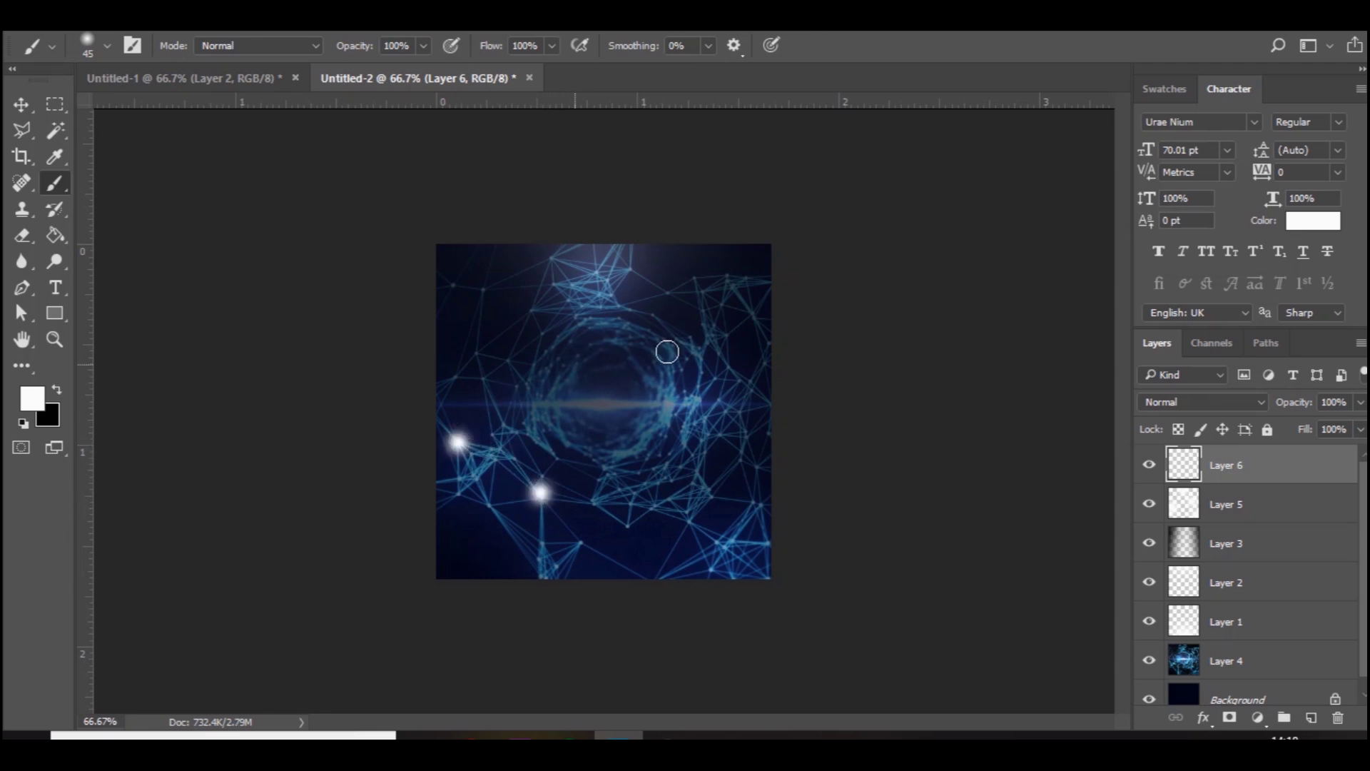
{"action": "left_click", "coordinate": [594, 271]}
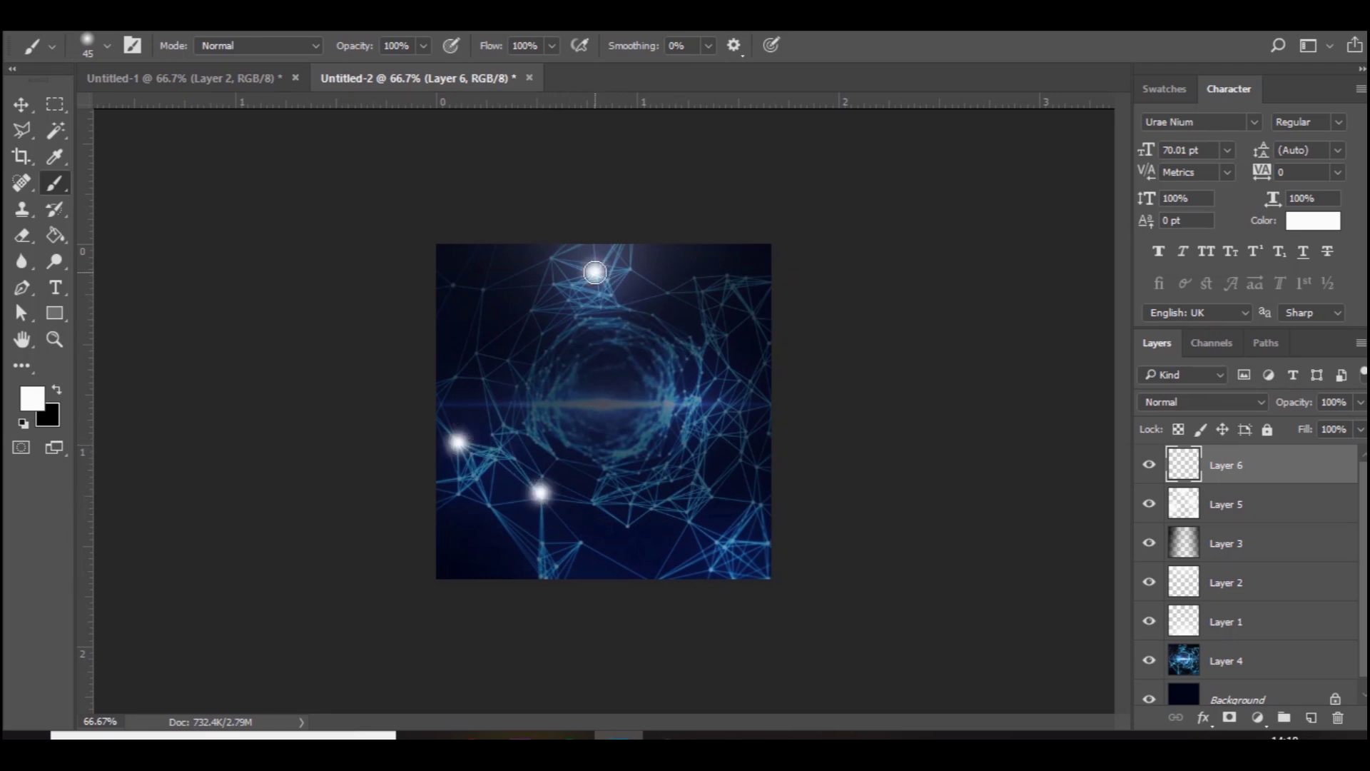
{"action": "left_click", "coordinate": [696, 344]}
{"action": "left_click", "coordinate": [654, 505]}
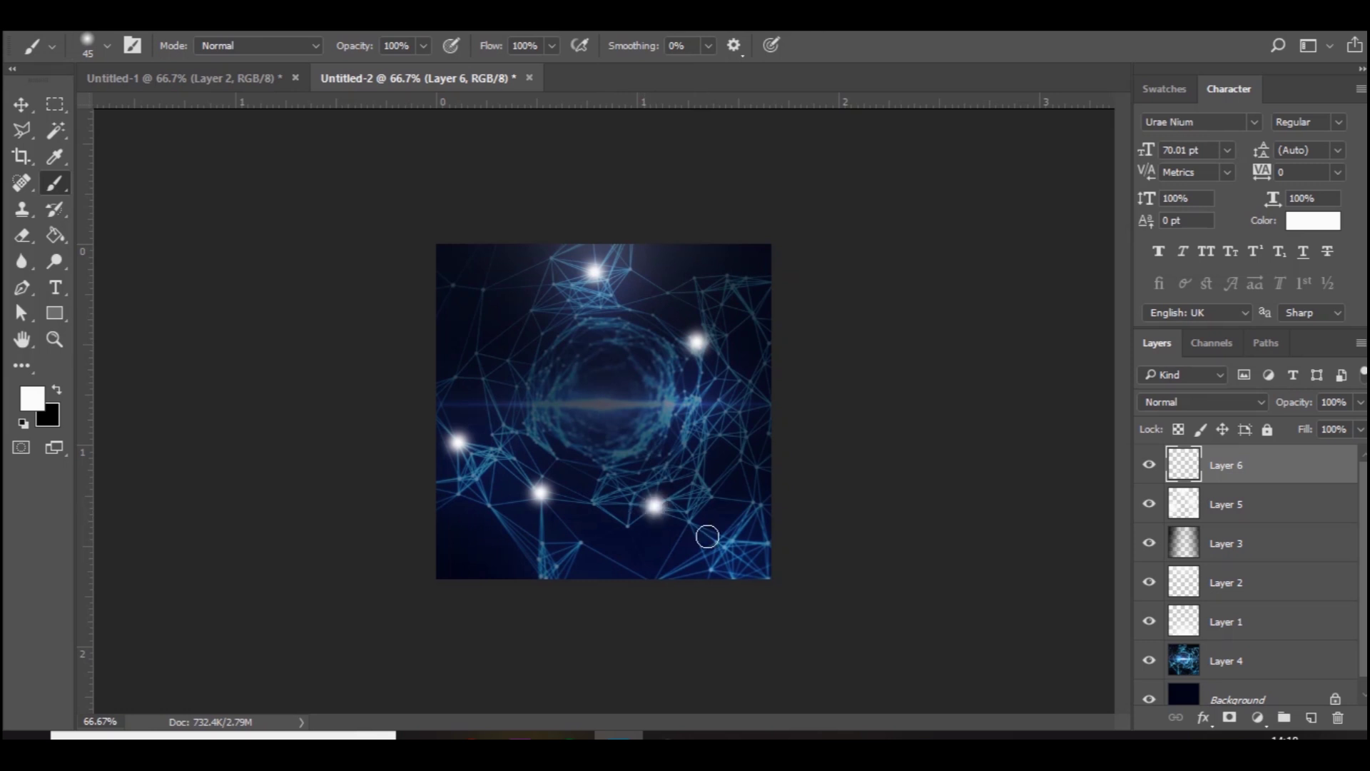
{"action": "left_click", "coordinate": [729, 546]}
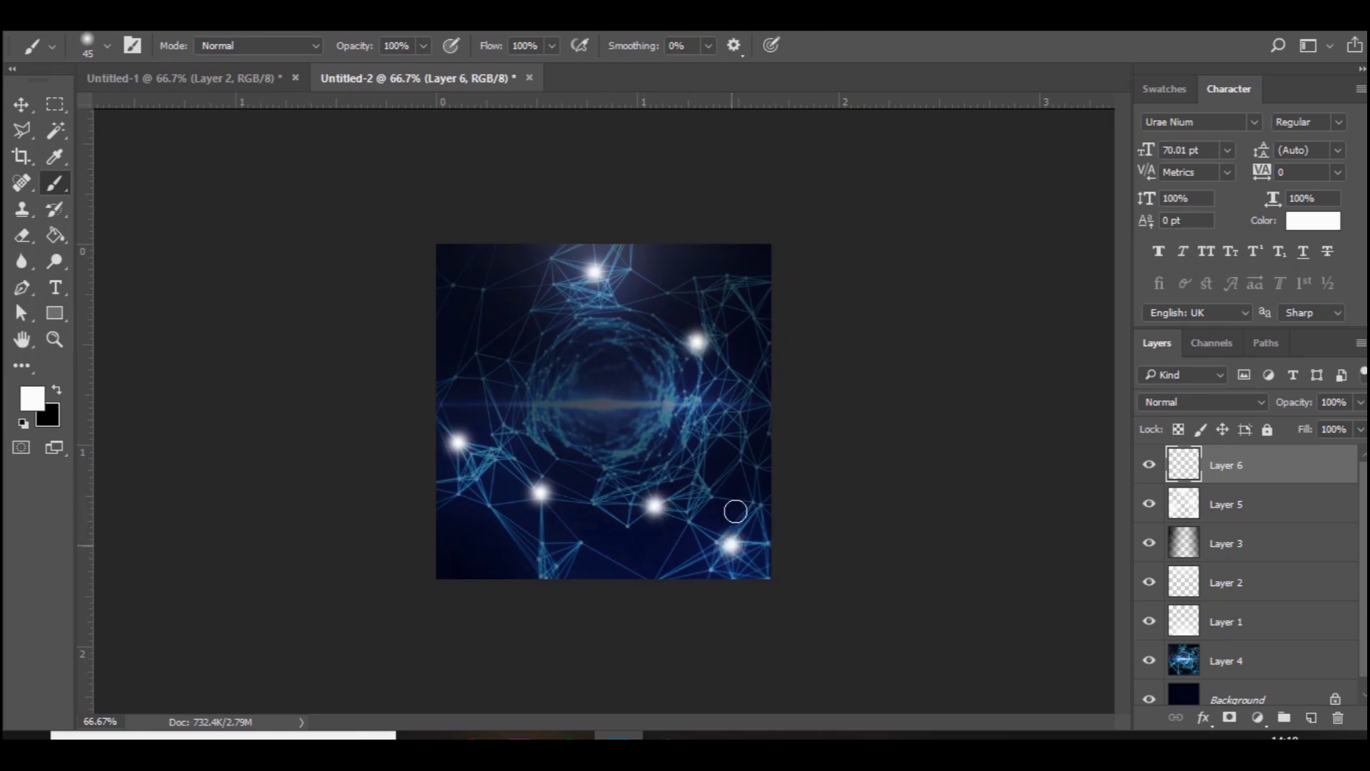
{"action": "left_click", "coordinate": [758, 464]}
{"action": "left_click", "coordinate": [546, 572]}
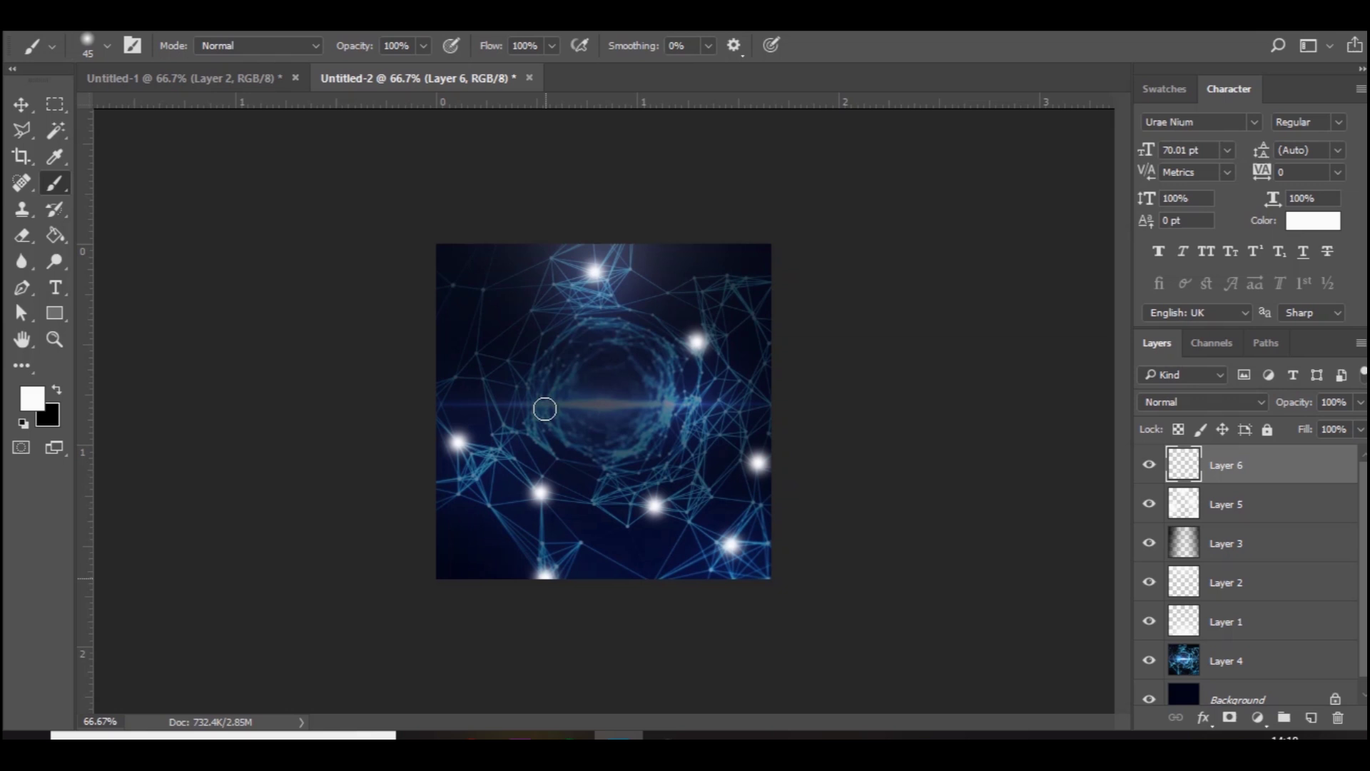
{"action": "left_click", "coordinate": [506, 356]}
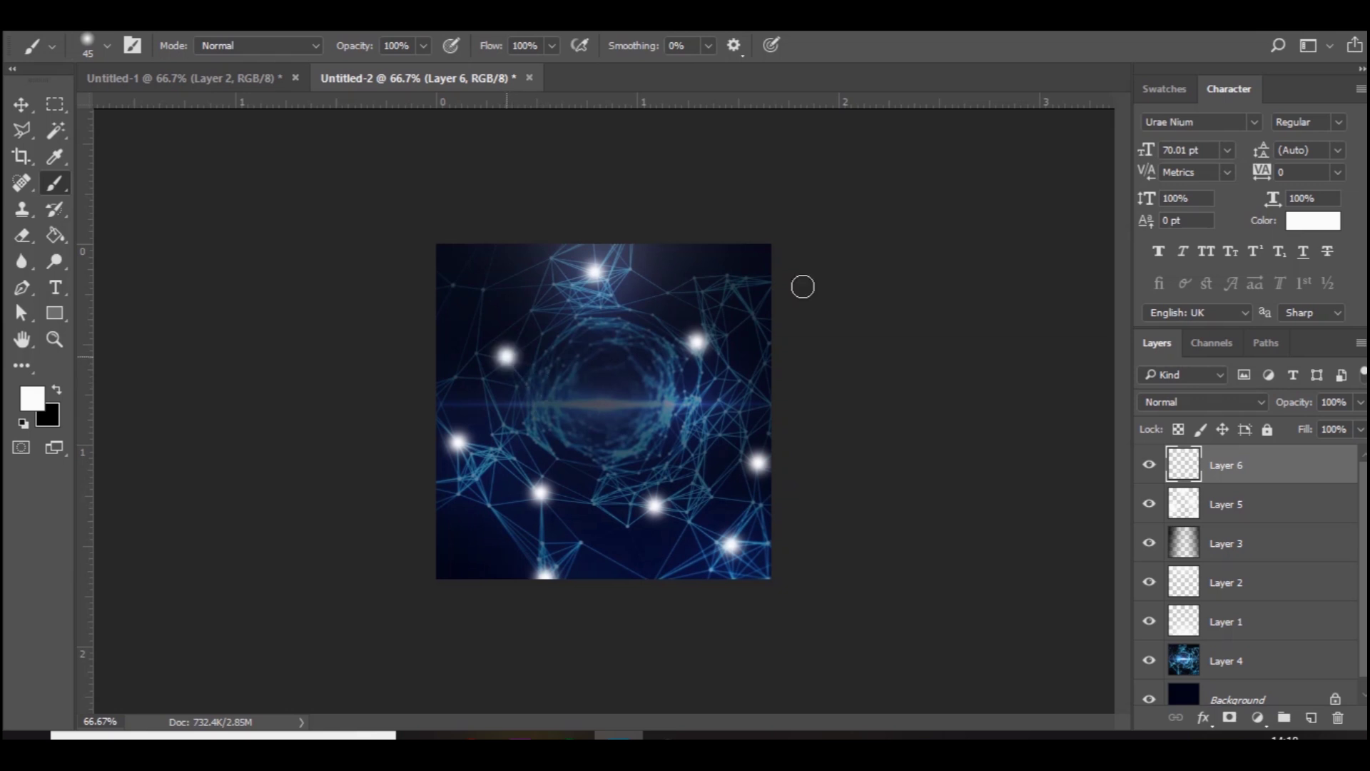
{"action": "left_click", "coordinate": [733, 280]}
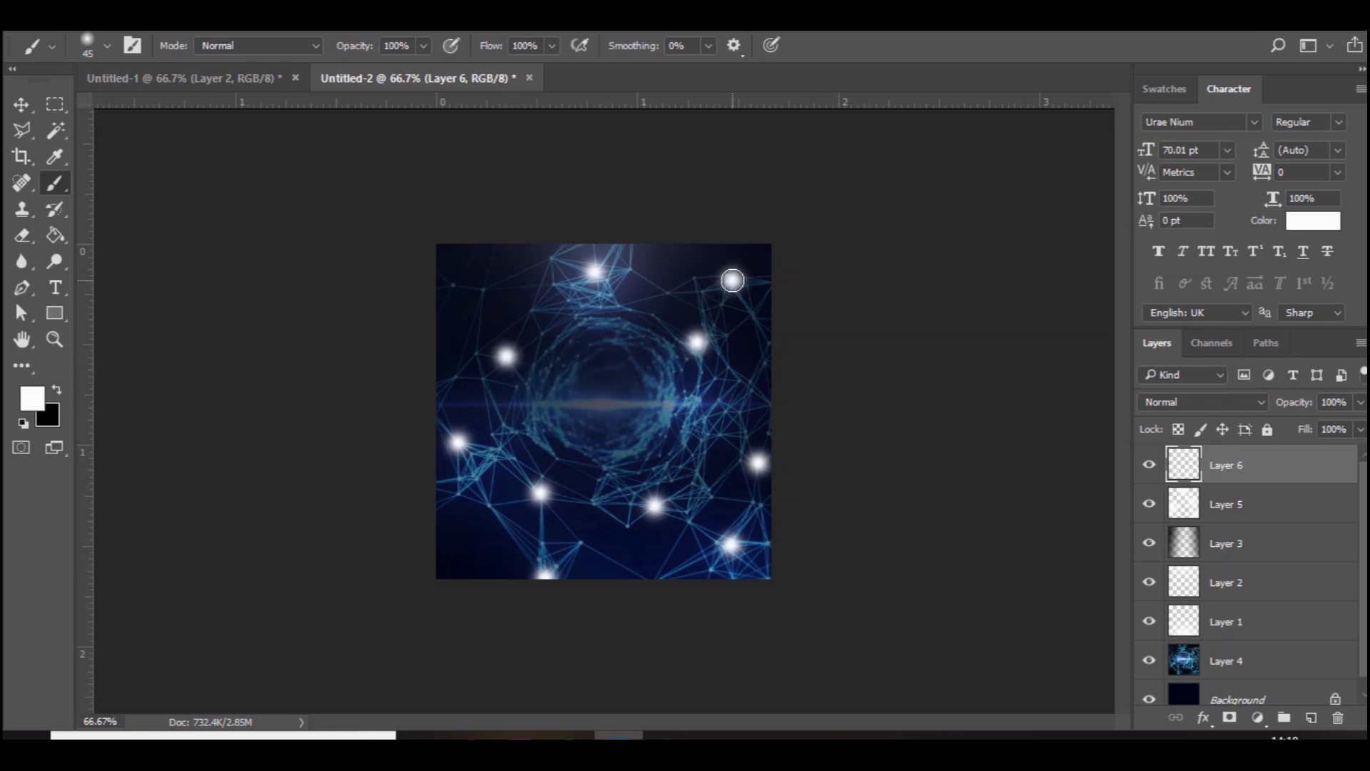
- Set the highlight dots layer's blend mode to Overlay
{"action": "left_click", "coordinate": [1183, 401]}
{"action": "key", "text": "Escape"}
{"action": "key", "text": "o"}
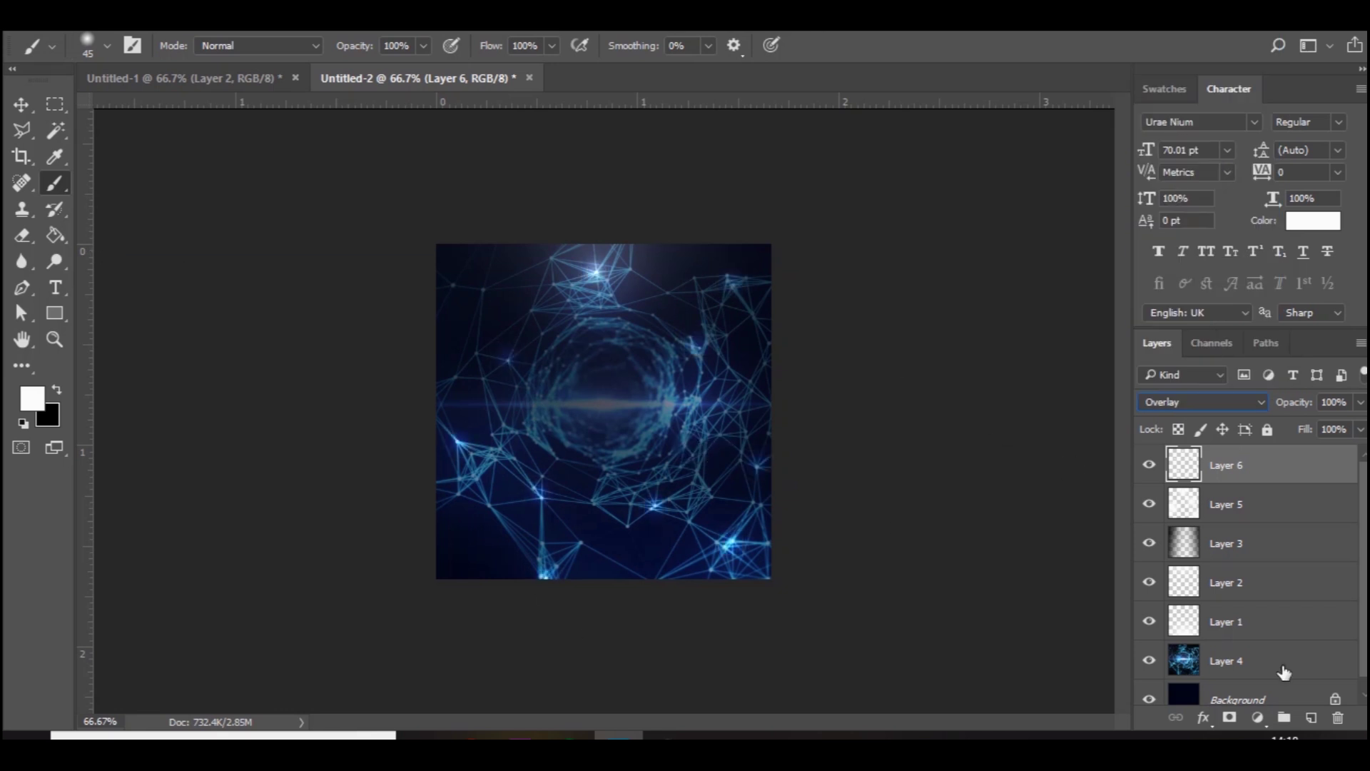
- Add a Brightness/Contrast adjustment that slightly darkens the image
{"action": "left_click", "coordinate": [1257, 717]}
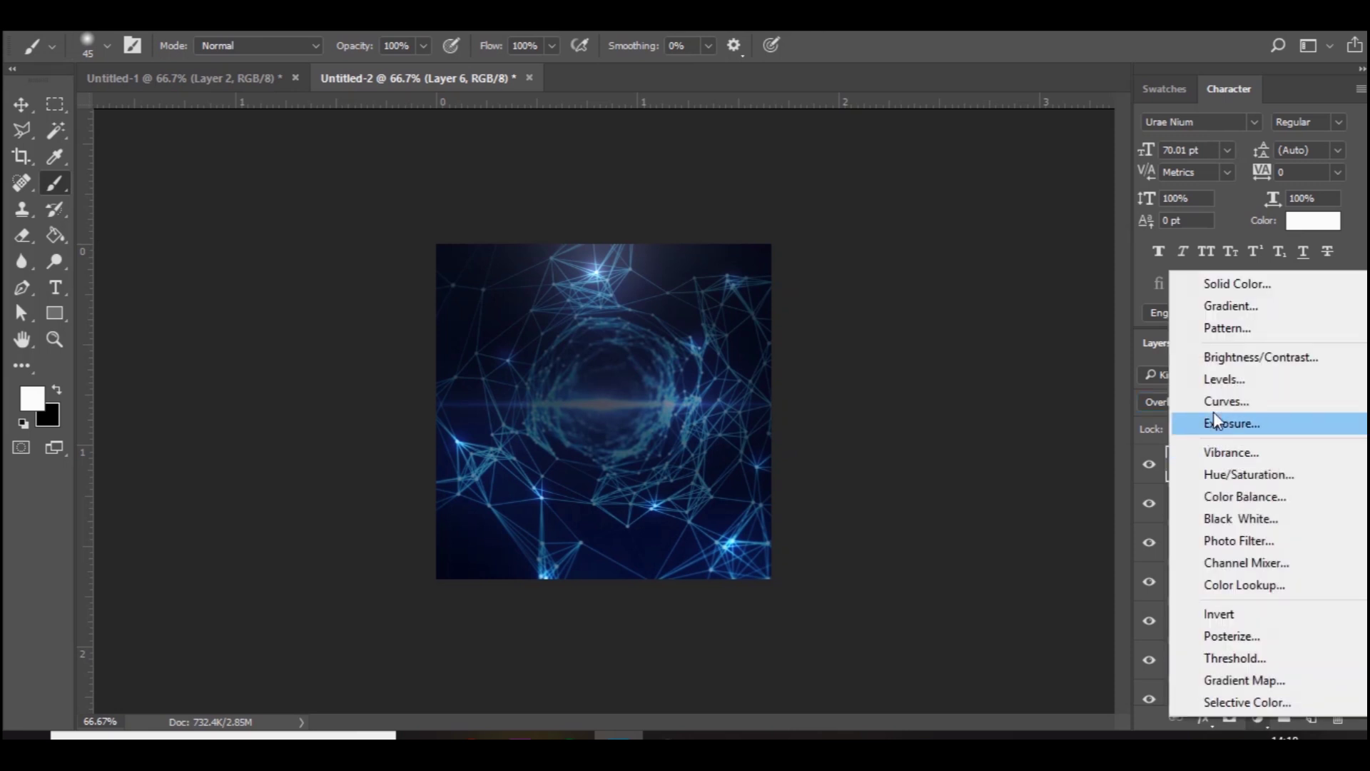
{"action": "left_click", "coordinate": [1240, 358]}
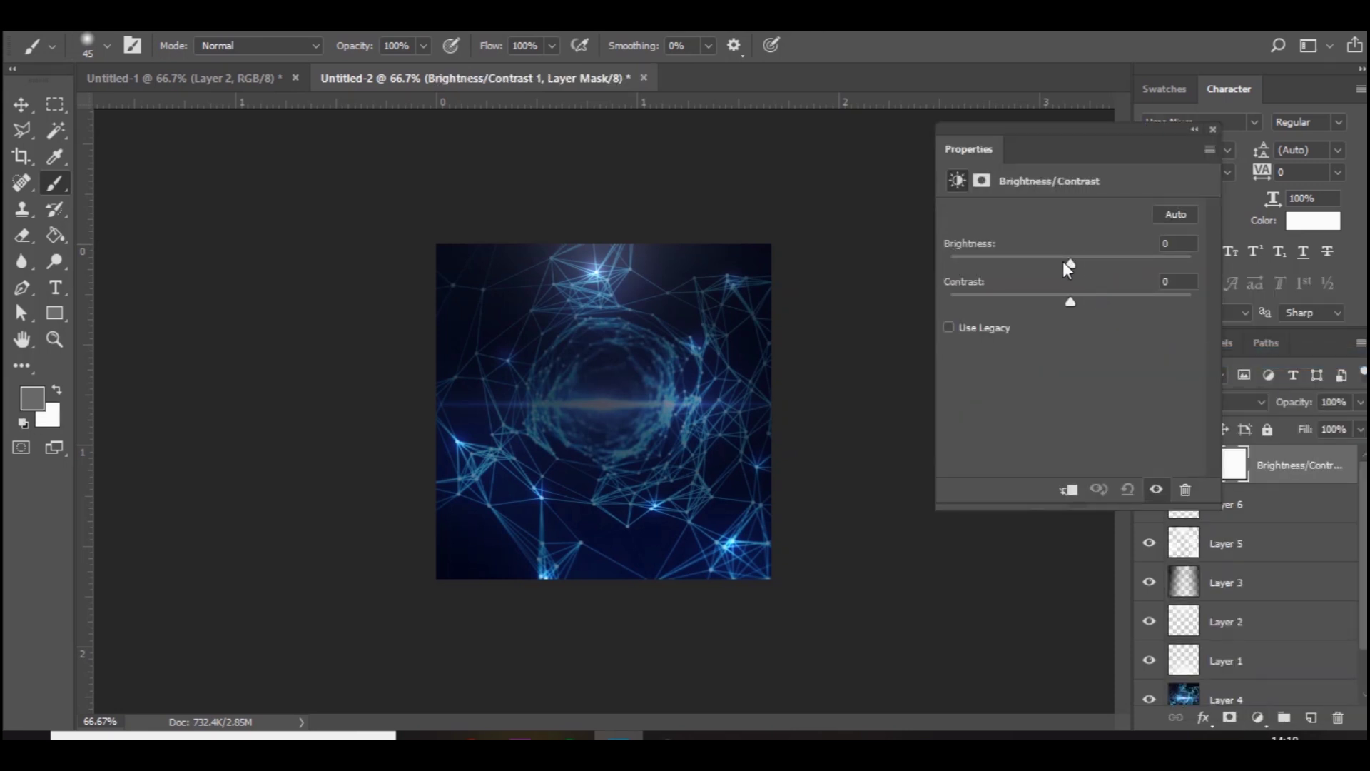
{"action": "left_click_drag", "start_coordinate": [1063, 261], "coordinate": [1061, 259]}
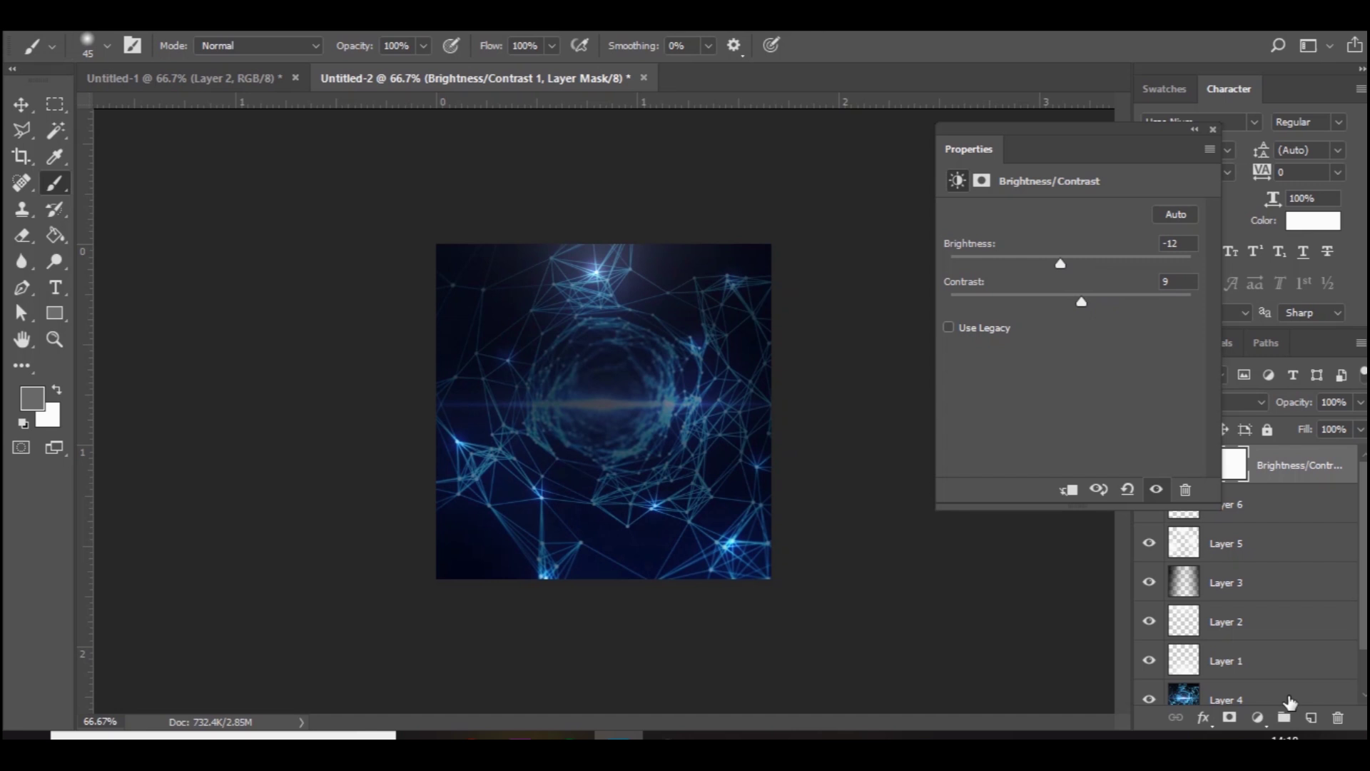
- Add a Curves adjustment with a gentle S-curve that brightens the image
{"action": "left_click", "coordinate": [1257, 718]}
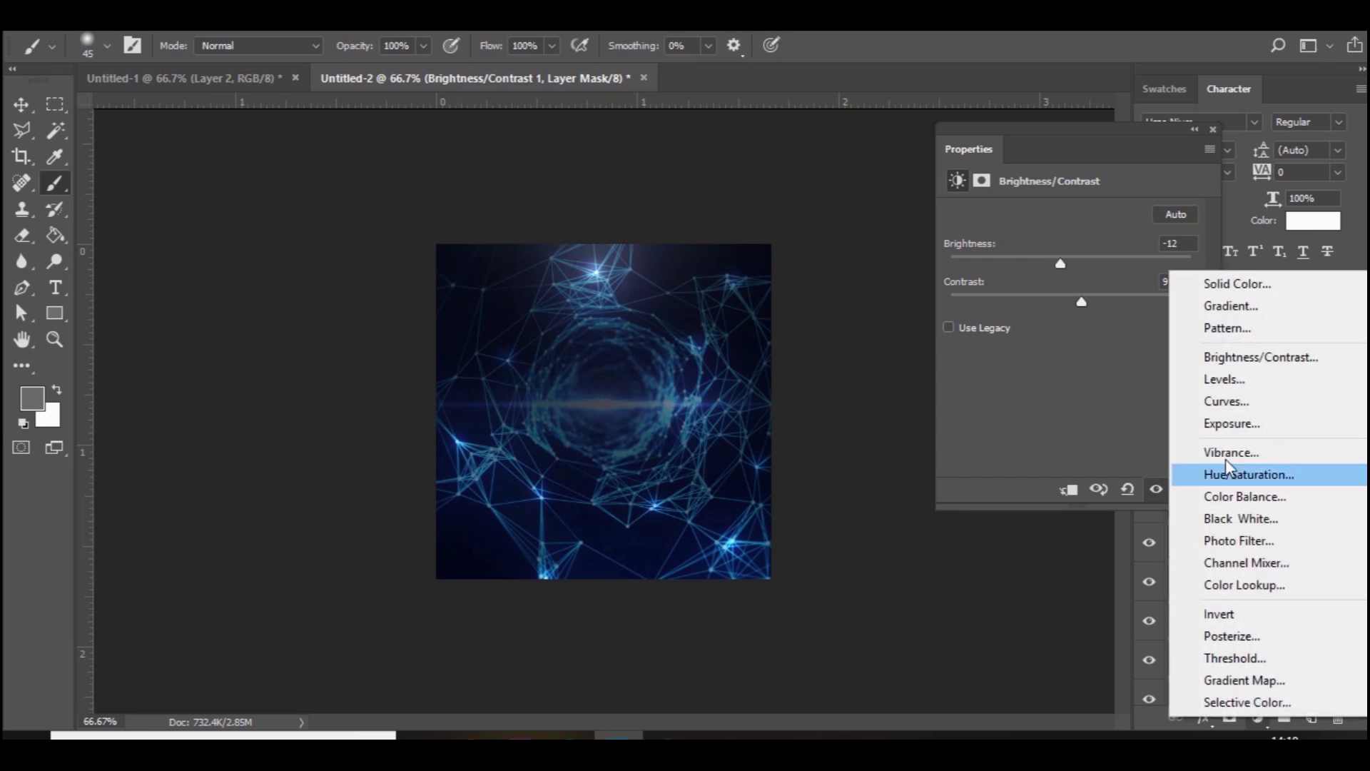
{"action": "left_click", "coordinate": [1224, 403]}
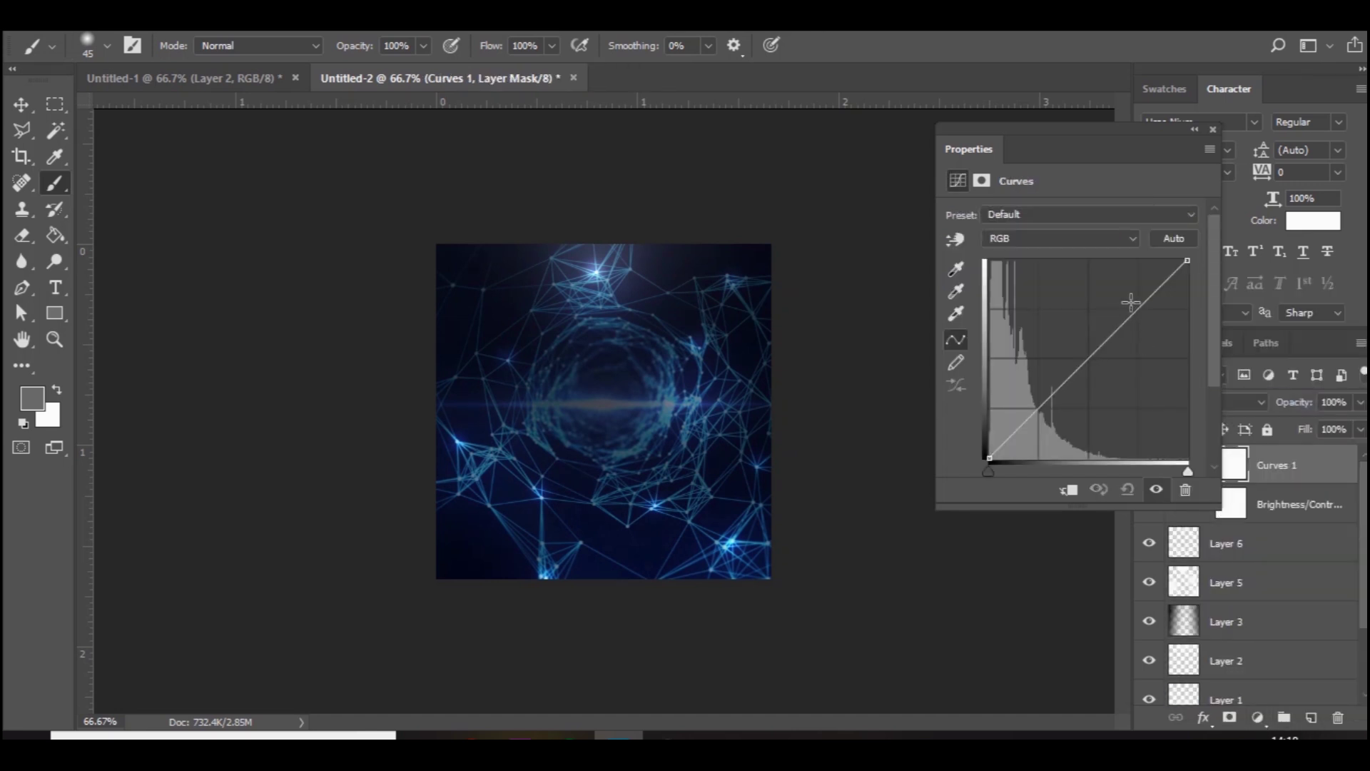
{"action": "left_click", "coordinate": [1131, 302]}
{"action": "left_click", "coordinate": [1042, 412]}
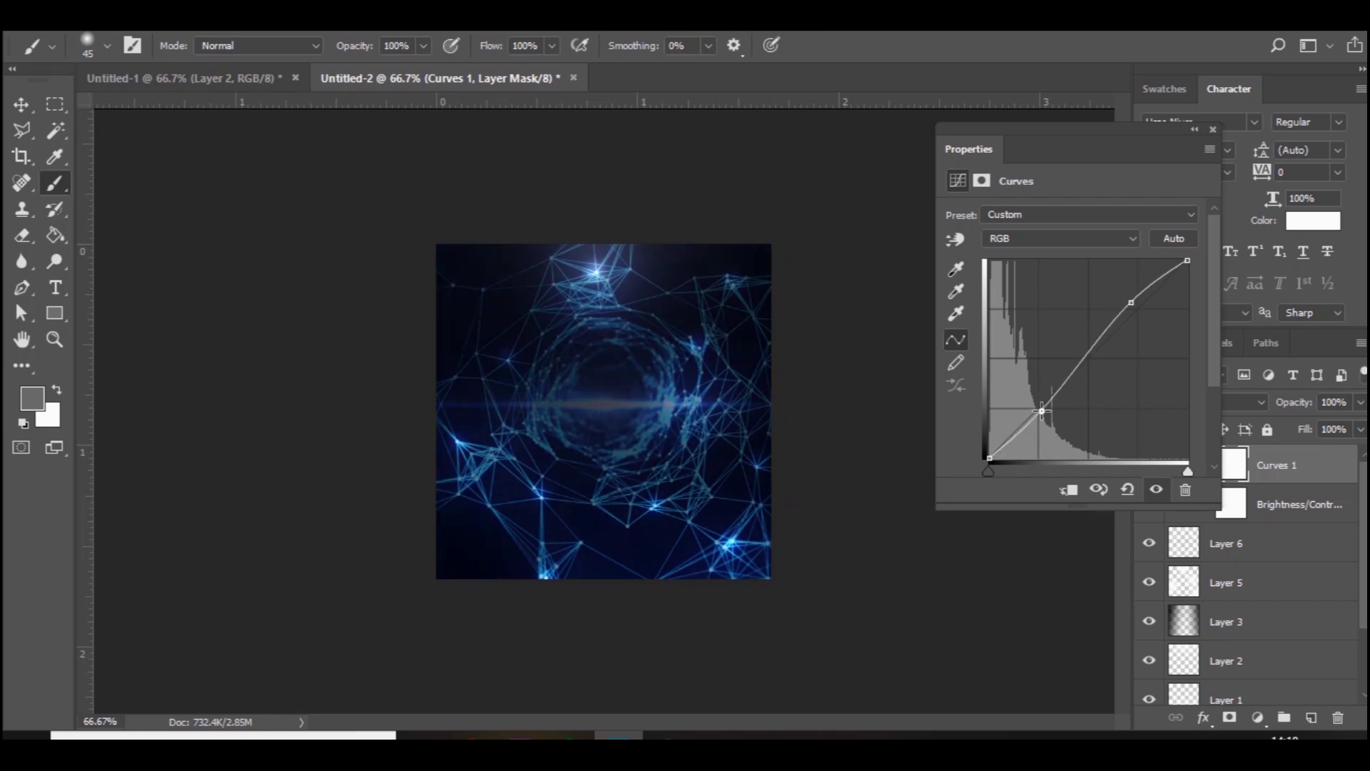
{"action": "left_click_drag", "start_coordinate": [1041, 412], "coordinate": [1036, 406]}
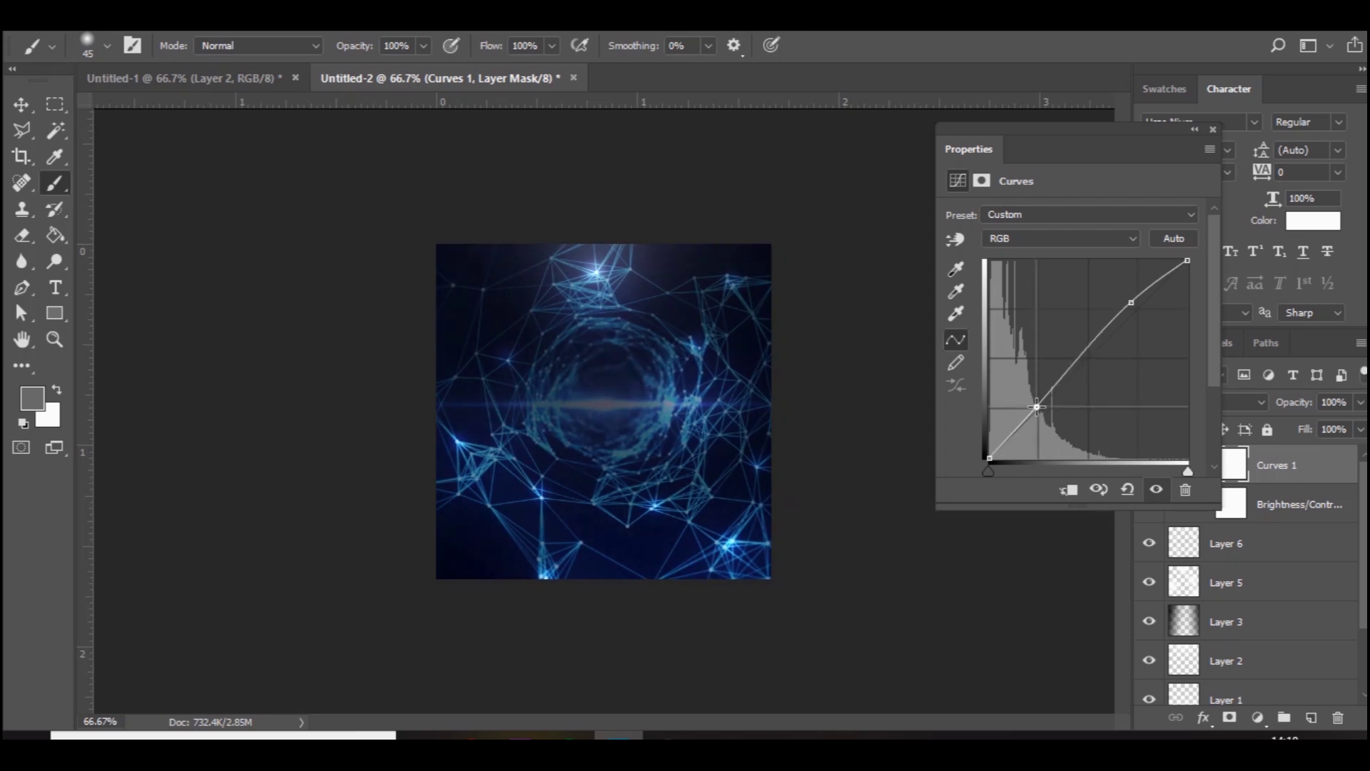
- Add an Exposure adjustment with exposure +0.33 and offset +0.0125
{"action": "left_click", "coordinate": [1259, 719]}
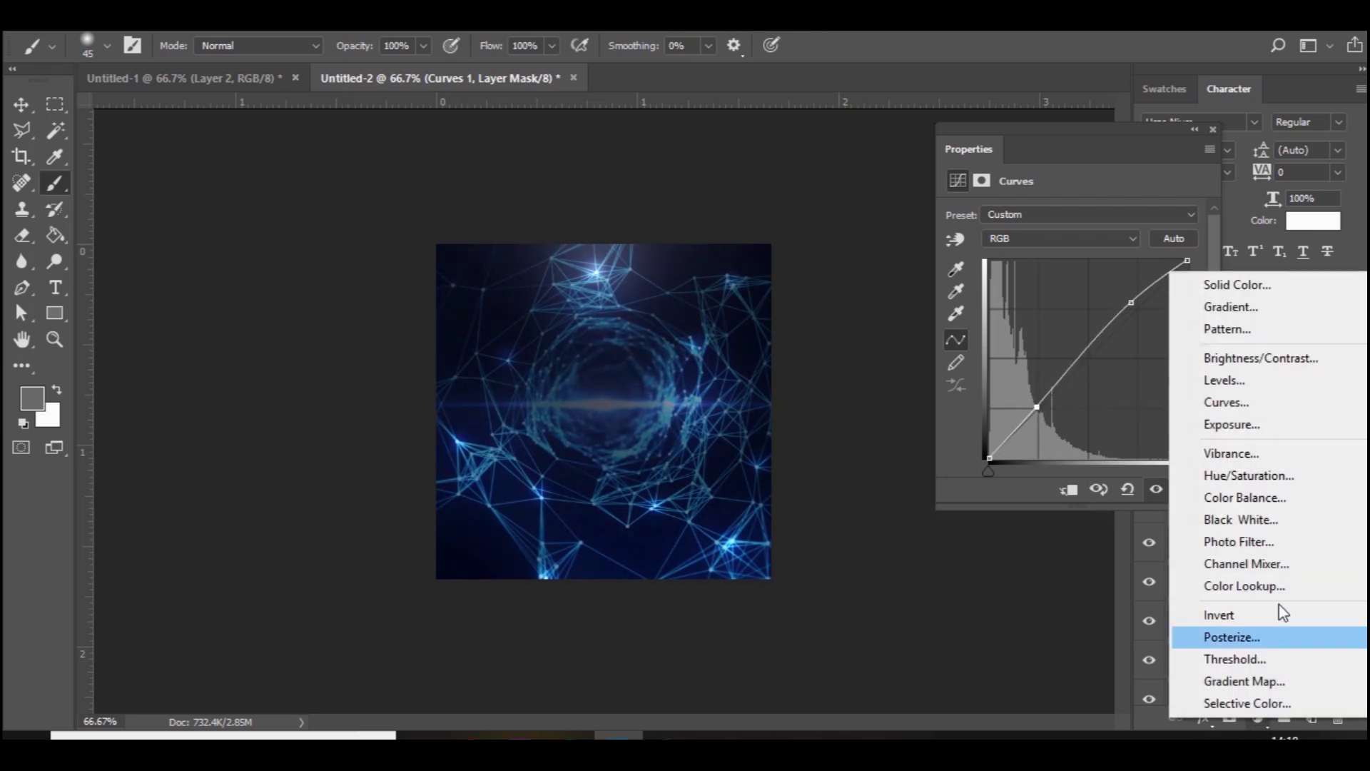
{"action": "left_click", "coordinate": [1295, 425]}
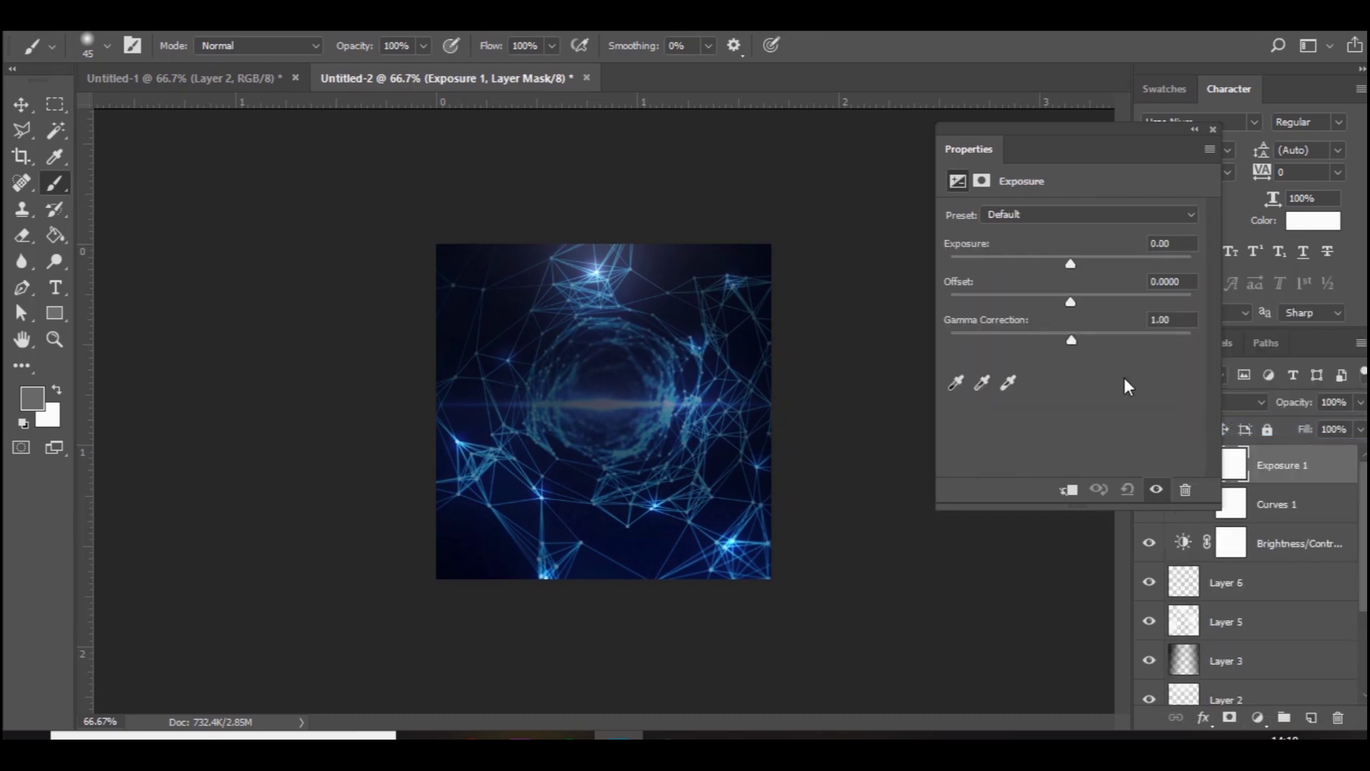
{"action": "left_click", "coordinate": [1077, 264]}
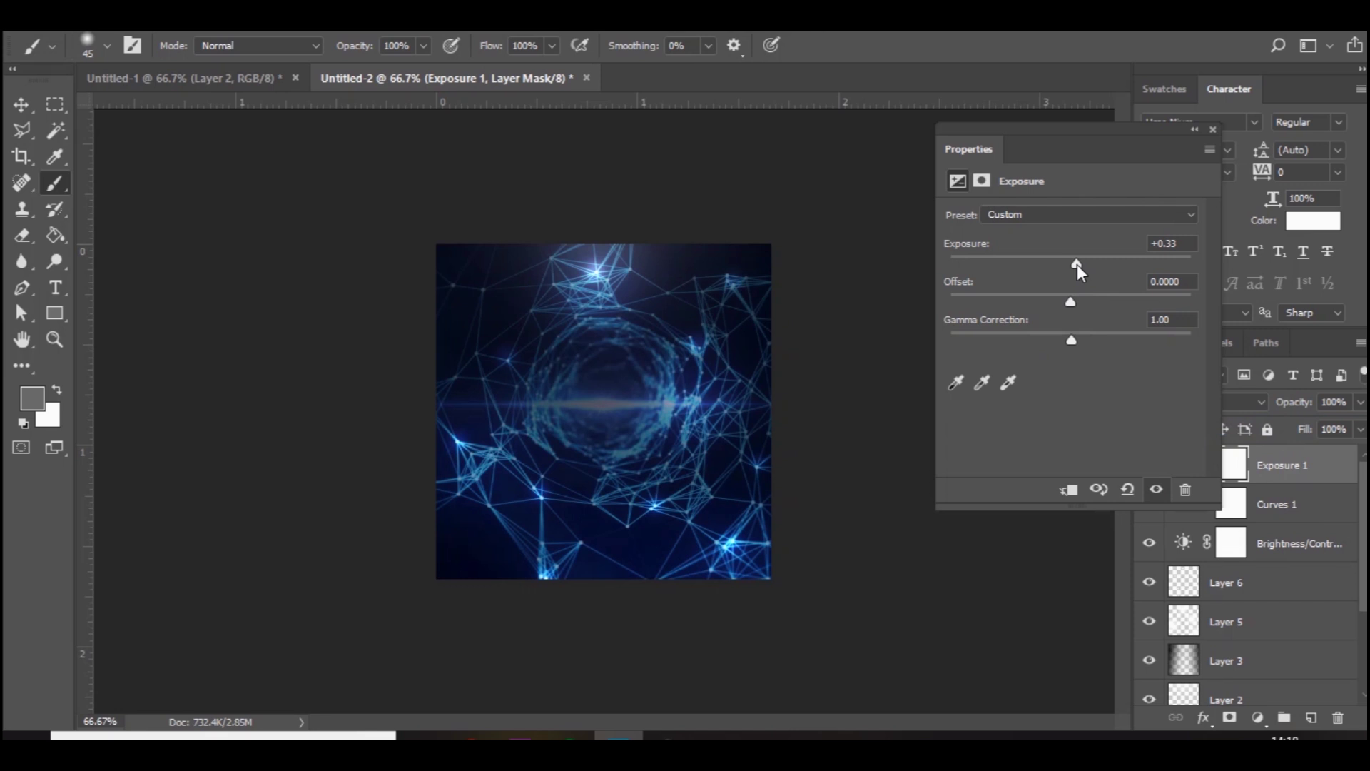
{"action": "left_click", "coordinate": [1076, 300]}
{"action": "left_click_drag", "start_coordinate": [1076, 300], "coordinate": [1081, 340]}
{"action": "left_click", "coordinate": [1213, 130]}
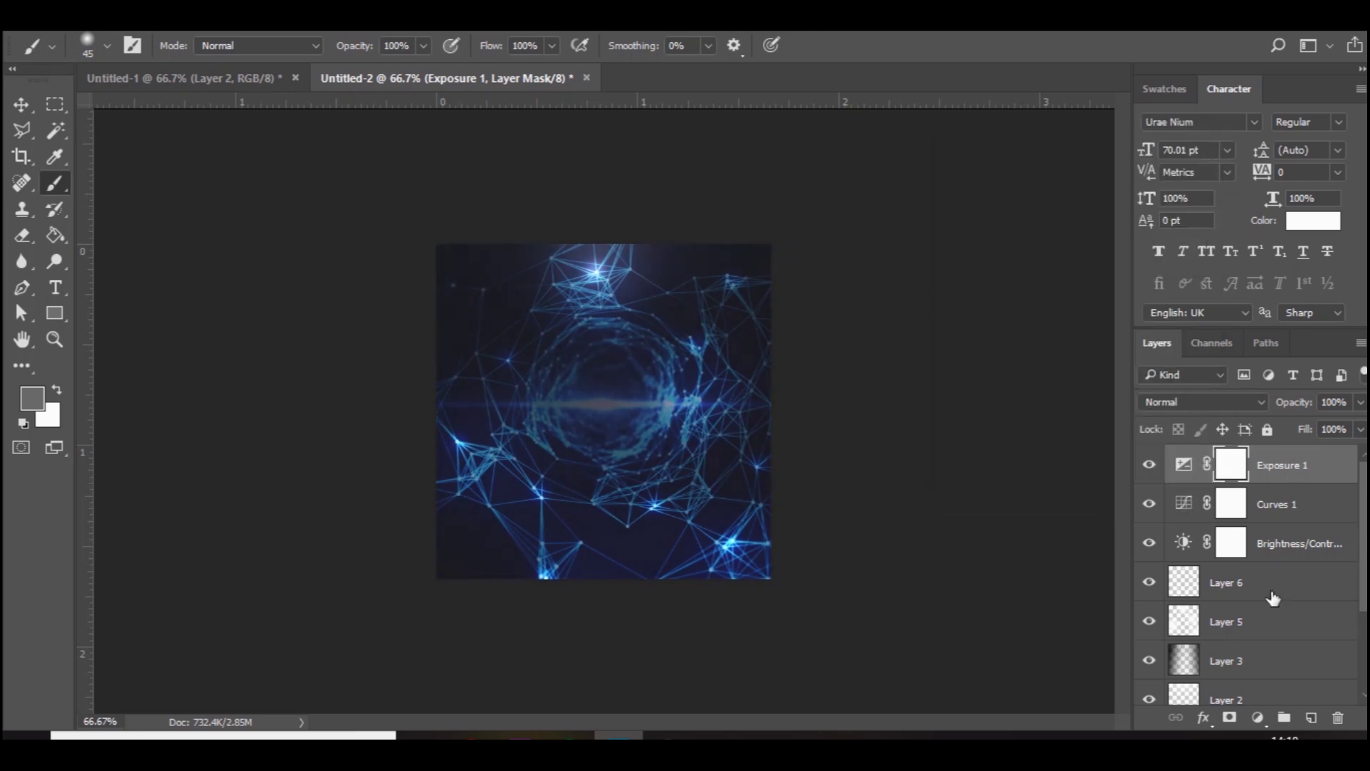
- Add a Color Balance adjustment shifting midtones to Cyan/Red -6 and Magenta/Green -9
{"action": "left_click", "coordinate": [1258, 717]}
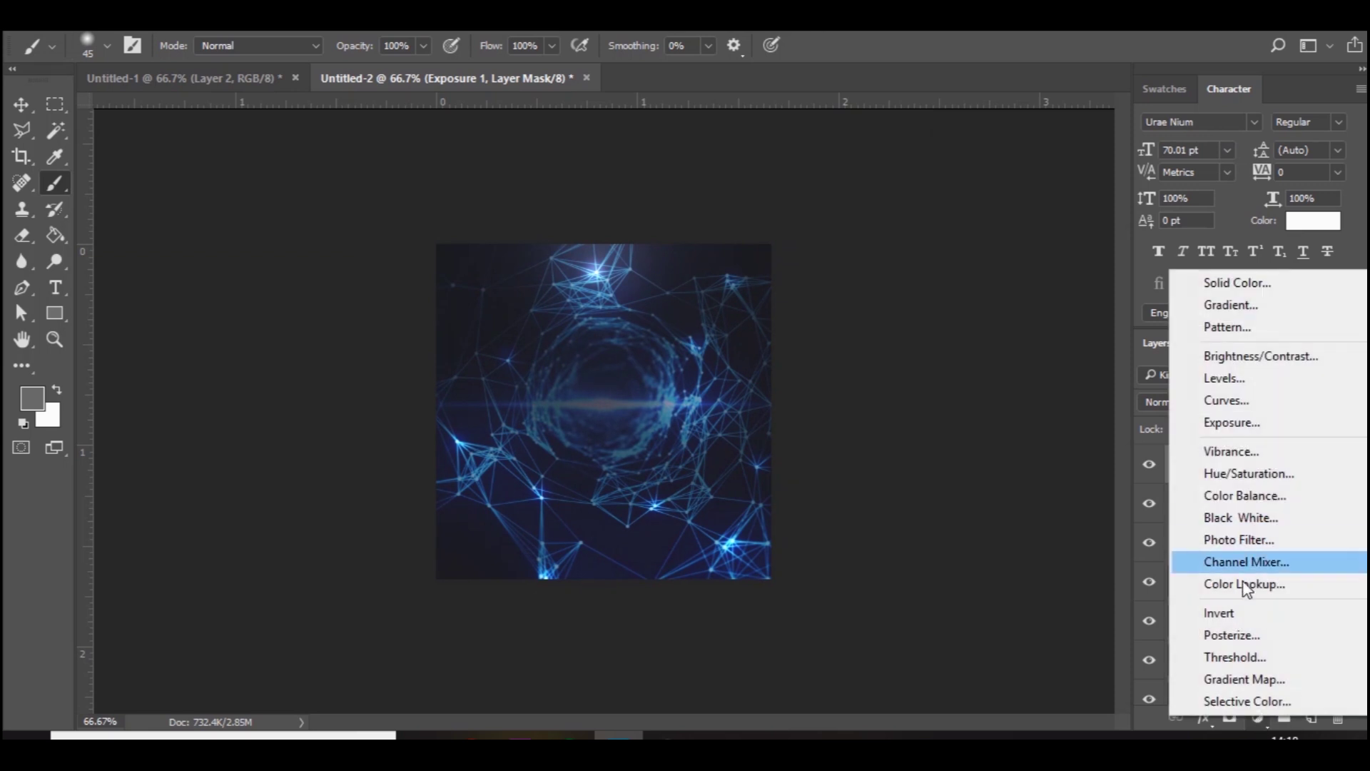
{"action": "left_click", "coordinate": [1258, 499]}
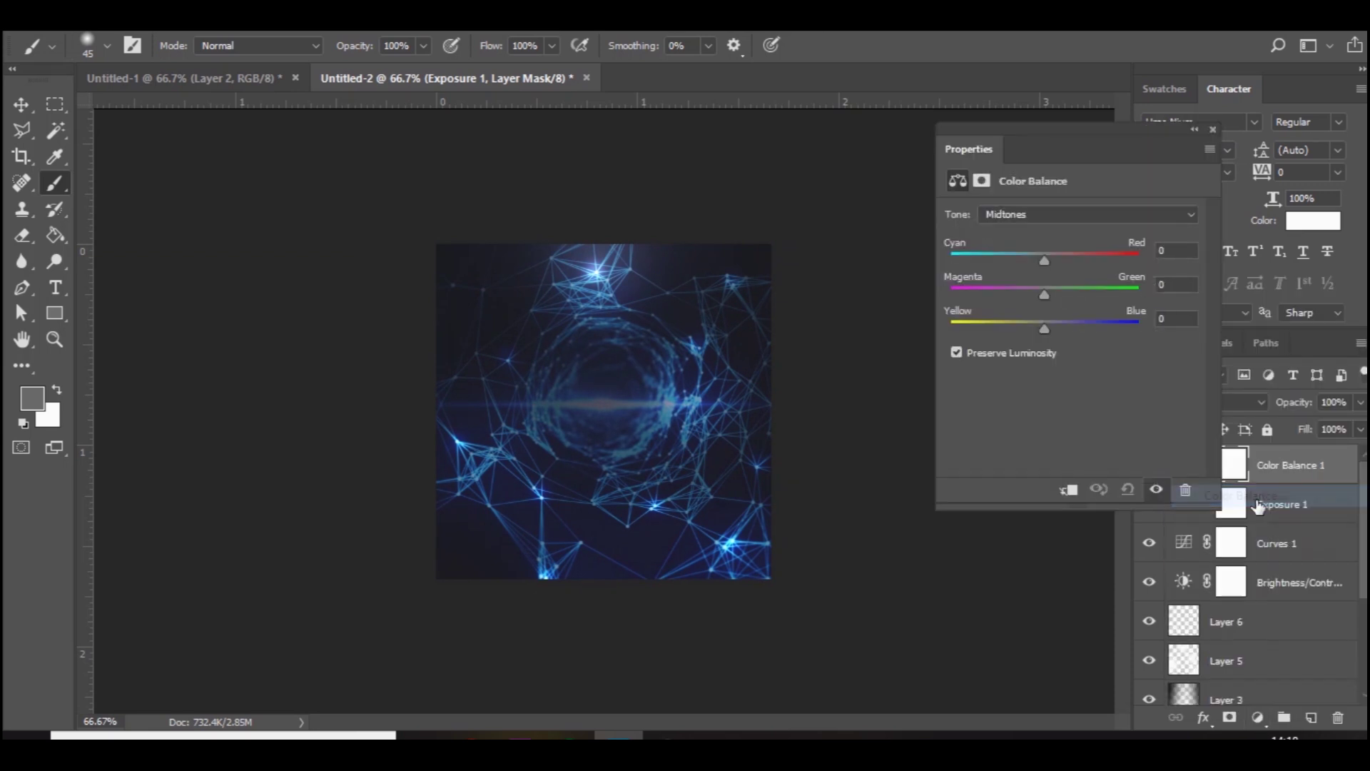
{"action": "left_click", "coordinate": [1039, 261]}
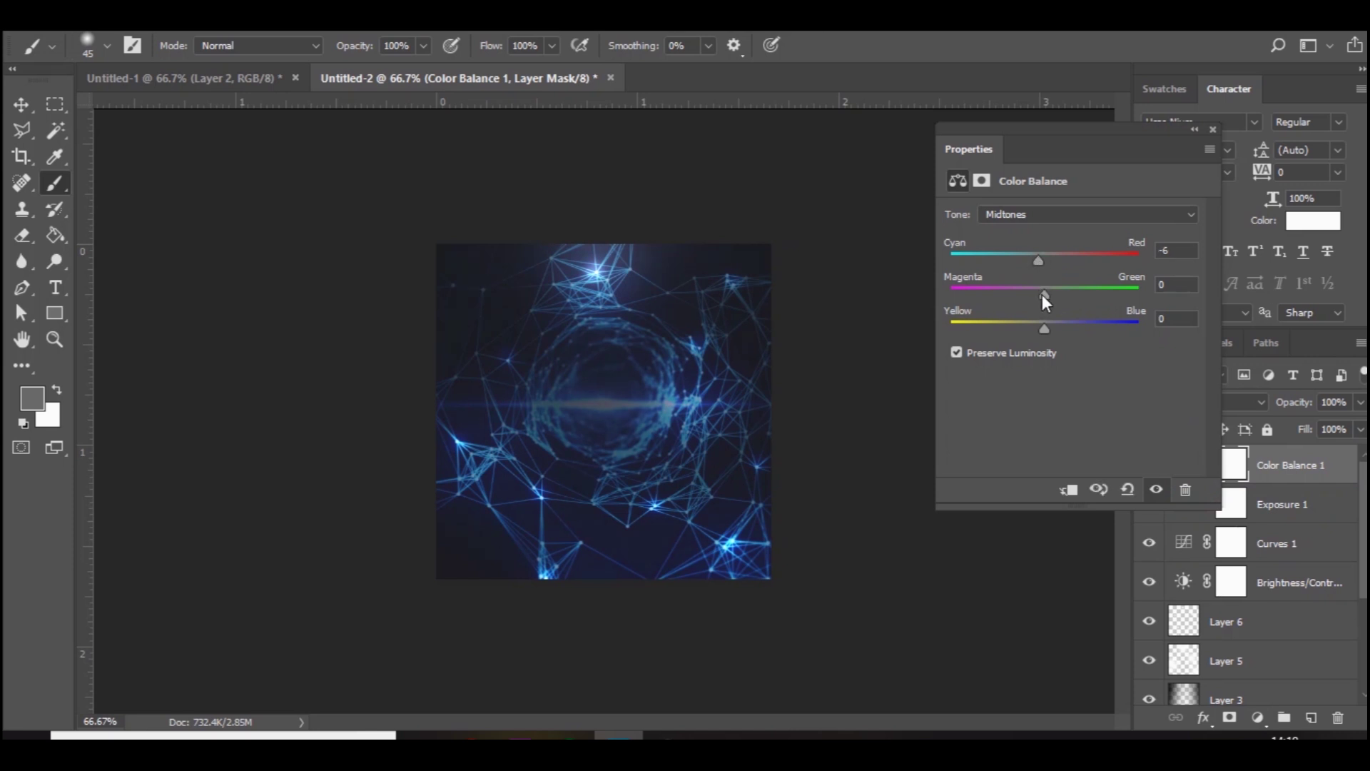
{"action": "left_click_drag", "start_coordinate": [1042, 294], "coordinate": [1057, 330]}
{"action": "left_click", "coordinate": [1213, 130]}
- Group the four adjustment layers into Group 1 and compare the image with and without them
{"action": "left_click", "coordinate": [1297, 584], "text": "shift"}
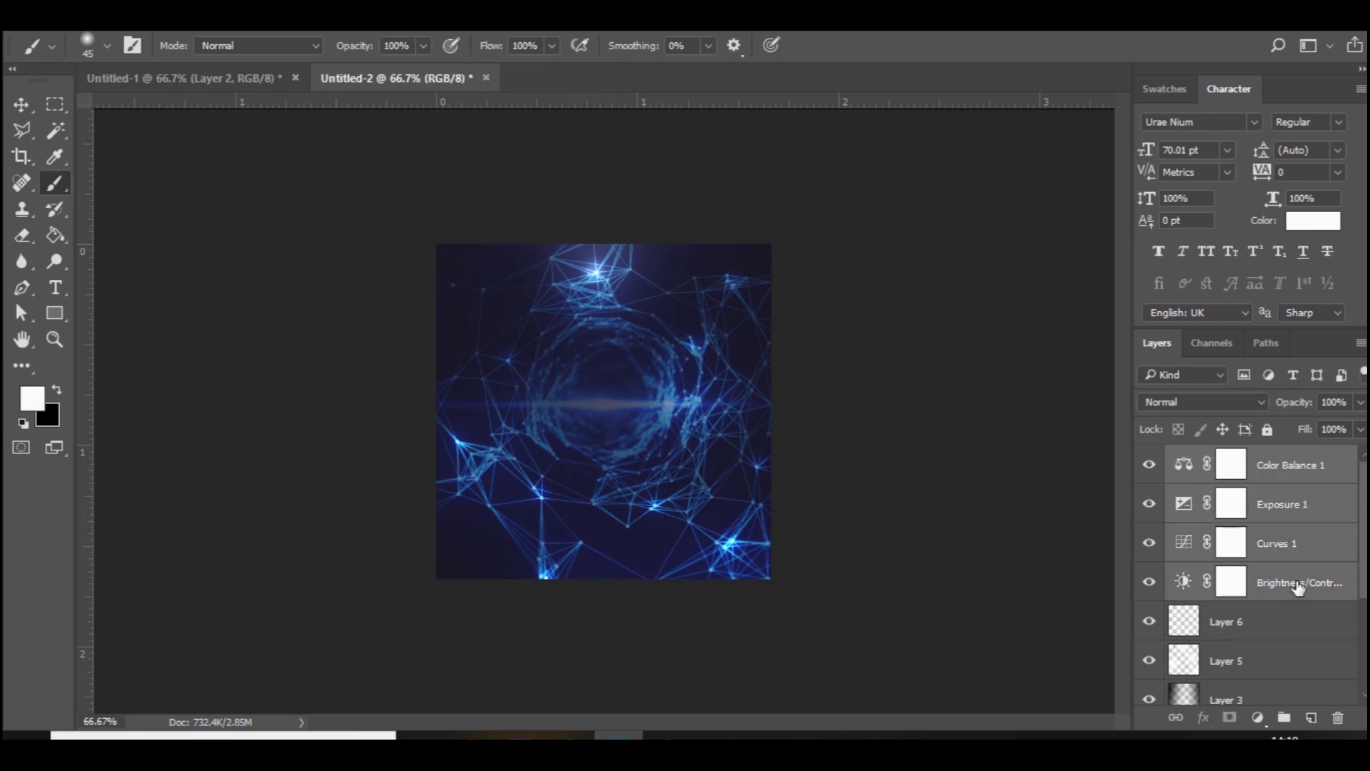
{"action": "key", "text": "ctrl+g"}
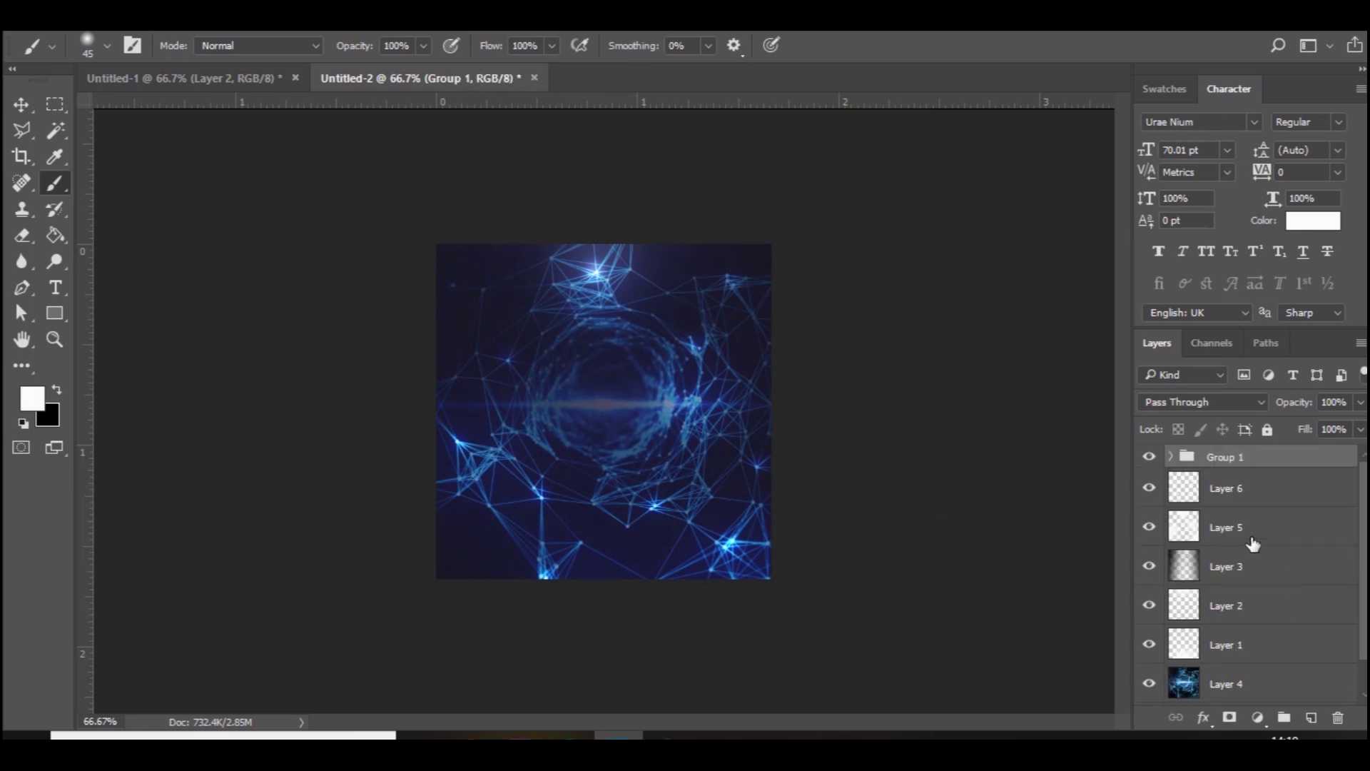
{"action": "left_click", "coordinate": [1151, 459]}
- Type white 'LOGO' text near the centre of the canvas
{"action": "left_click", "coordinate": [56, 288]}
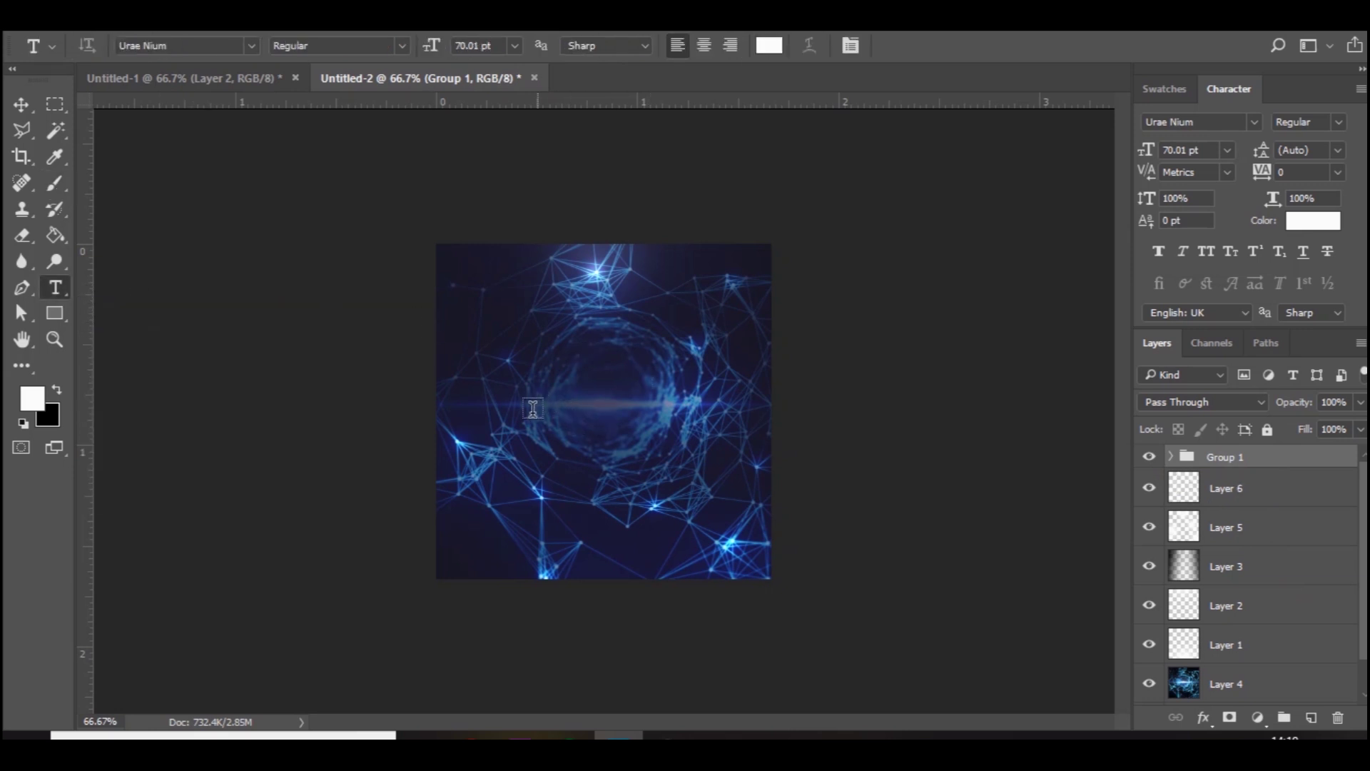
{"action": "left_click", "coordinate": [528, 411]}
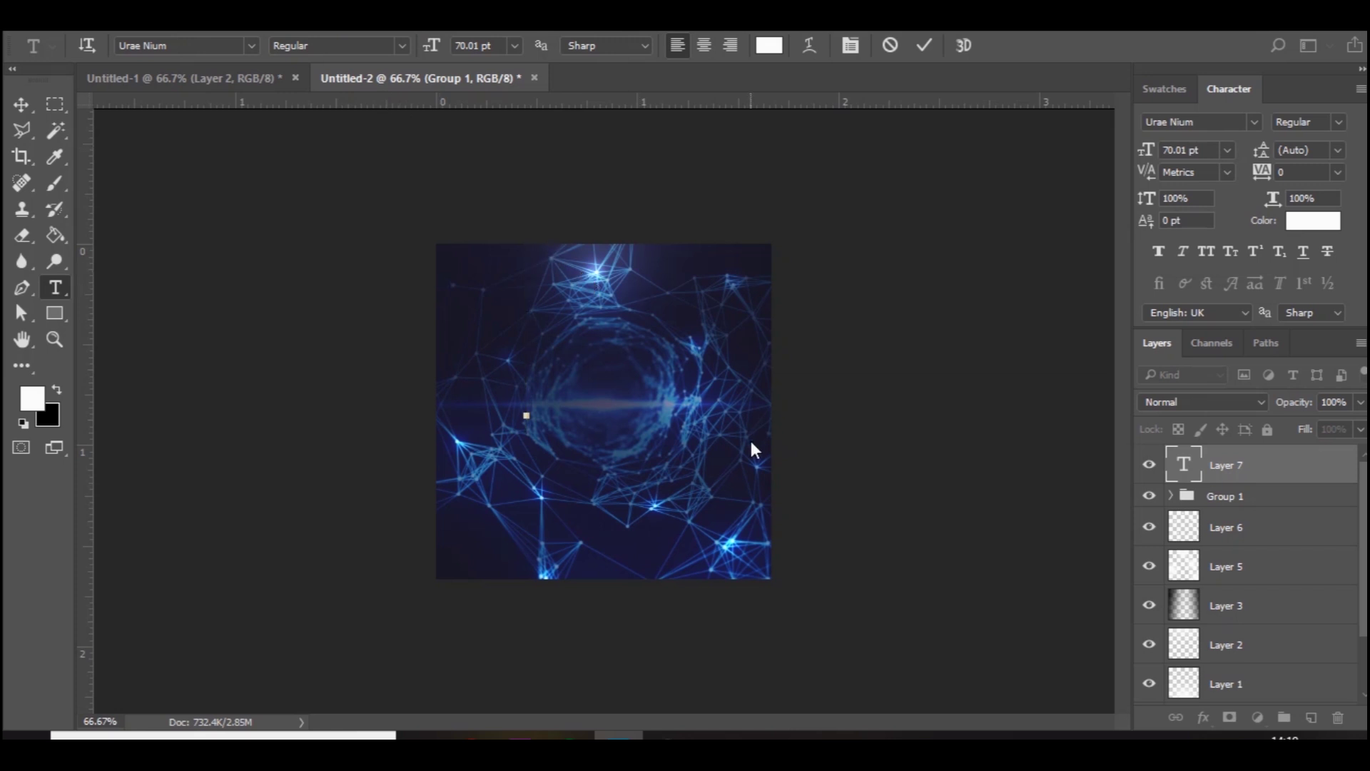
{"action": "type", "text": "LOGO"}
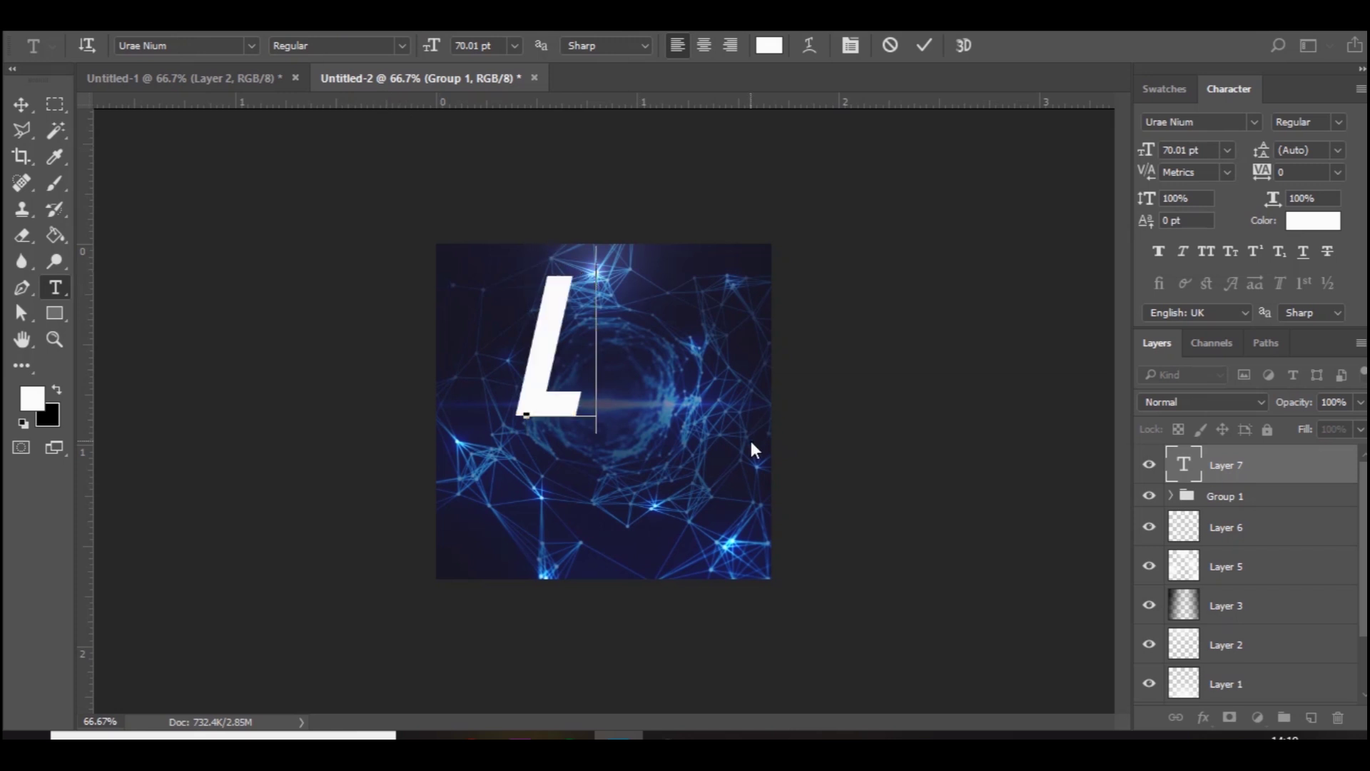
{"action": "left_click", "coordinate": [21, 104]}
- Centre the LOGO text over the plexus and scale it down to about 84%
{"action": "key", "text": "ctrl+t"}
{"action": "left_click_drag", "start_coordinate": [745, 377], "coordinate": [682, 448]}
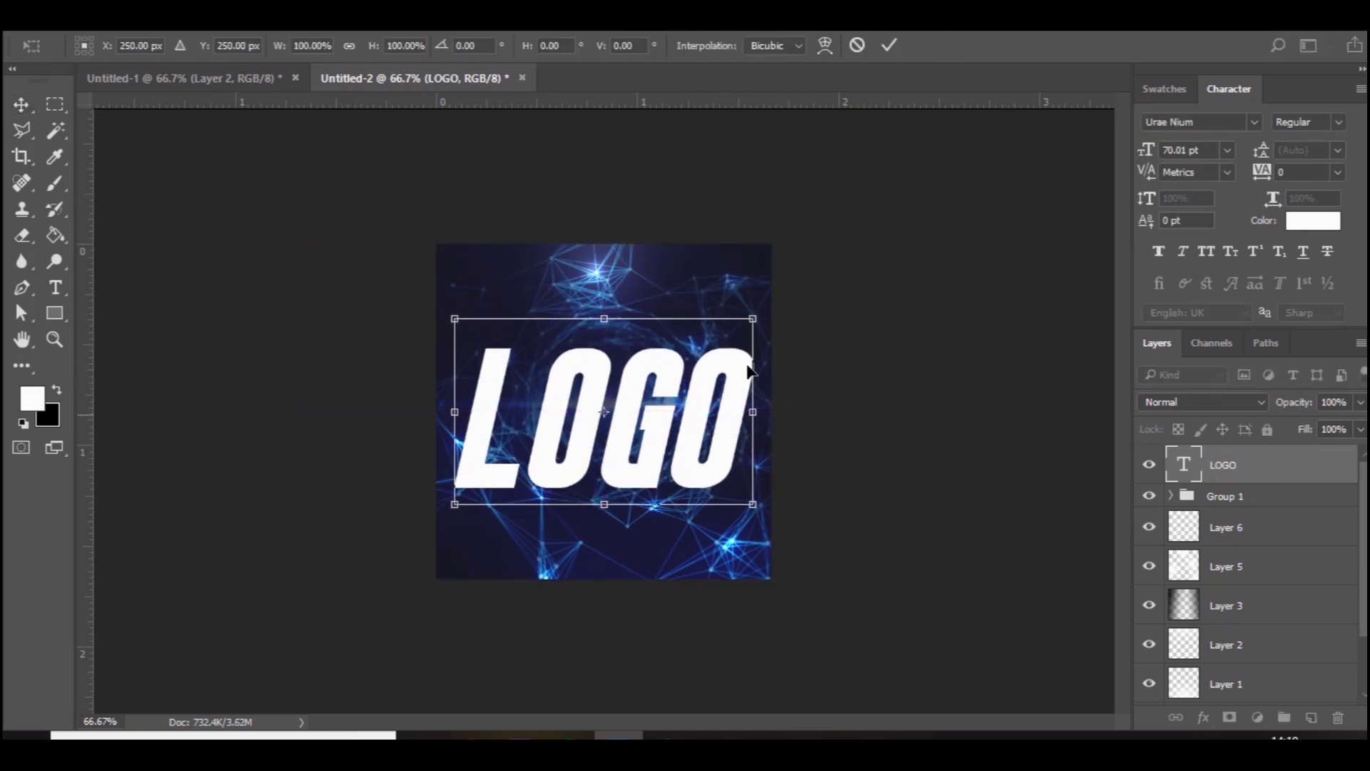
{"action": "left_click_drag", "start_coordinate": [752, 318], "coordinate": [720, 345]}
{"action": "key", "text": "Return"}
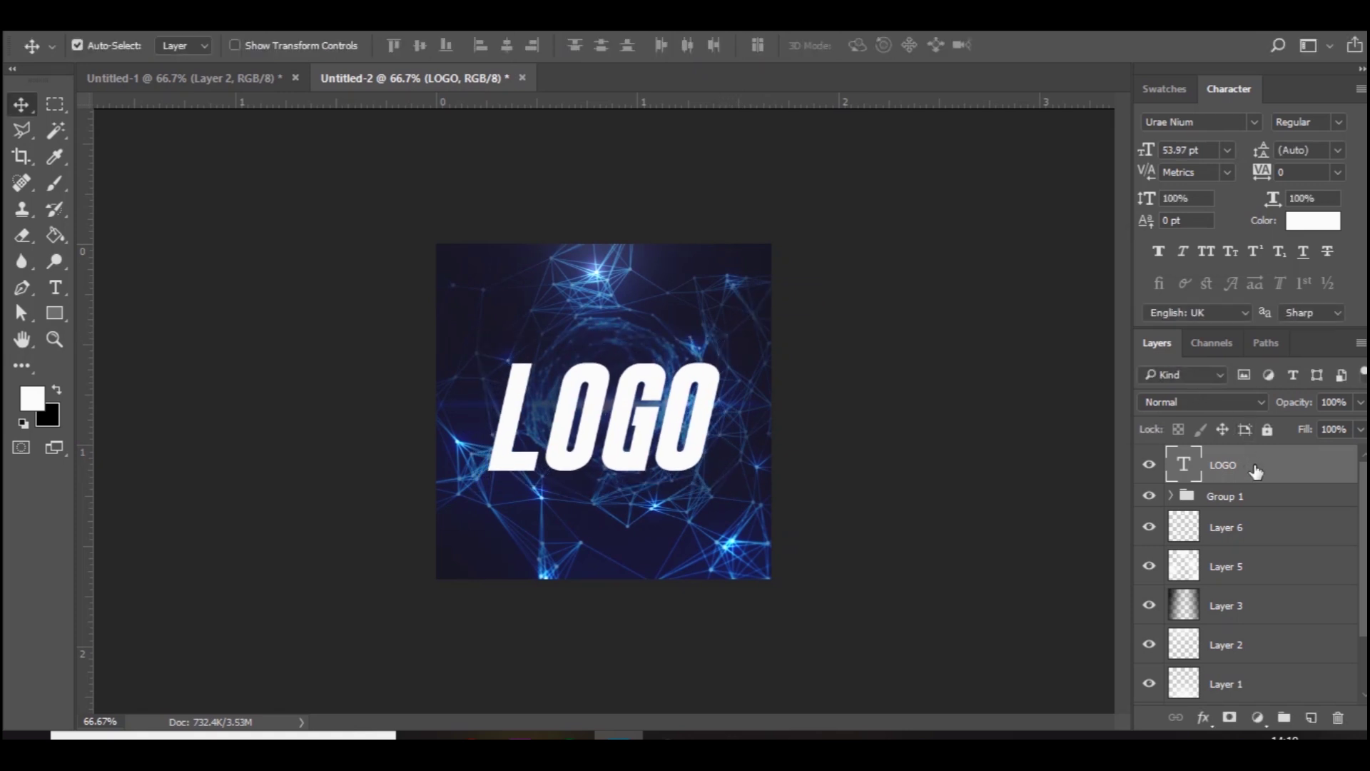
- Rasterize the LOGO text and draw a polygonal lasso selection around the GO letters
{"action": "right_click", "coordinate": [1255, 471]}
{"action": "left_click", "coordinate": [953, 404]}
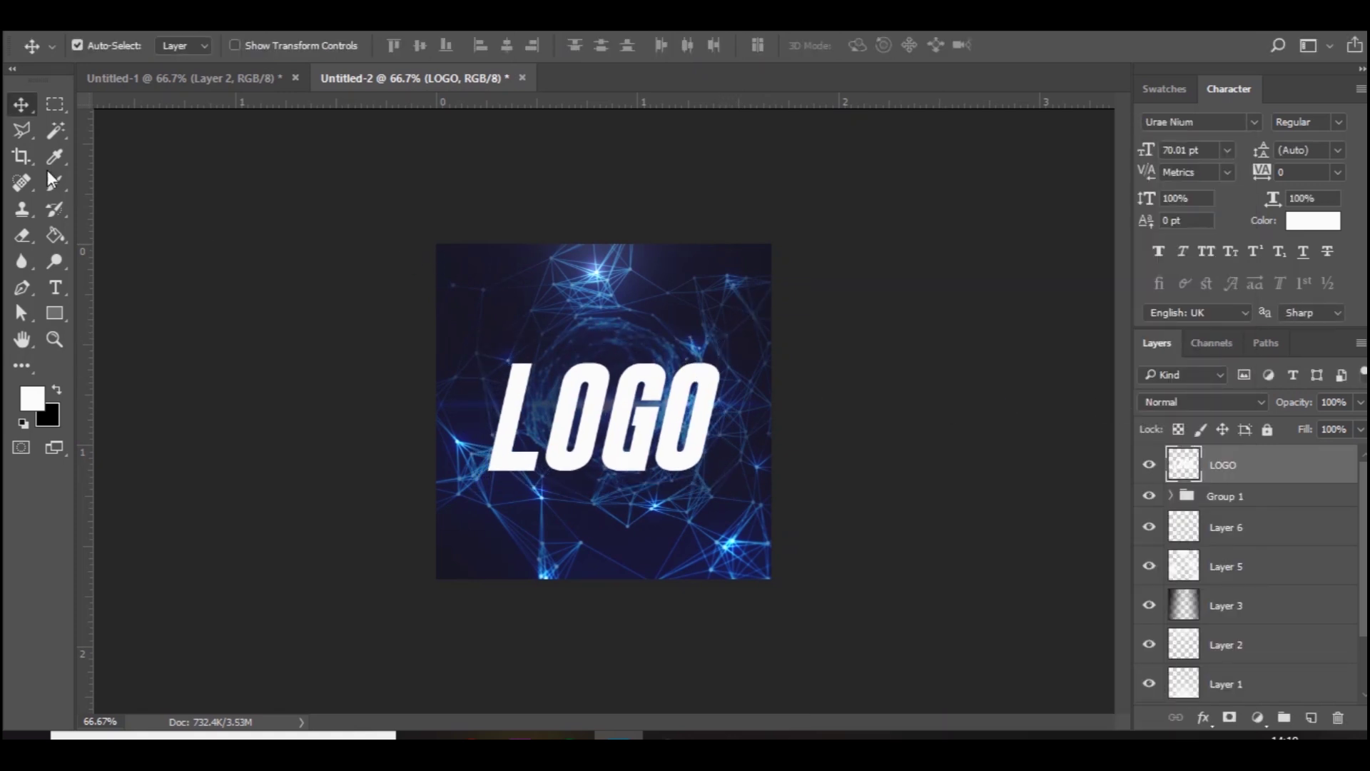
{"action": "left_click_drag", "start_coordinate": [11, 128], "coordinate": [62, 146]}
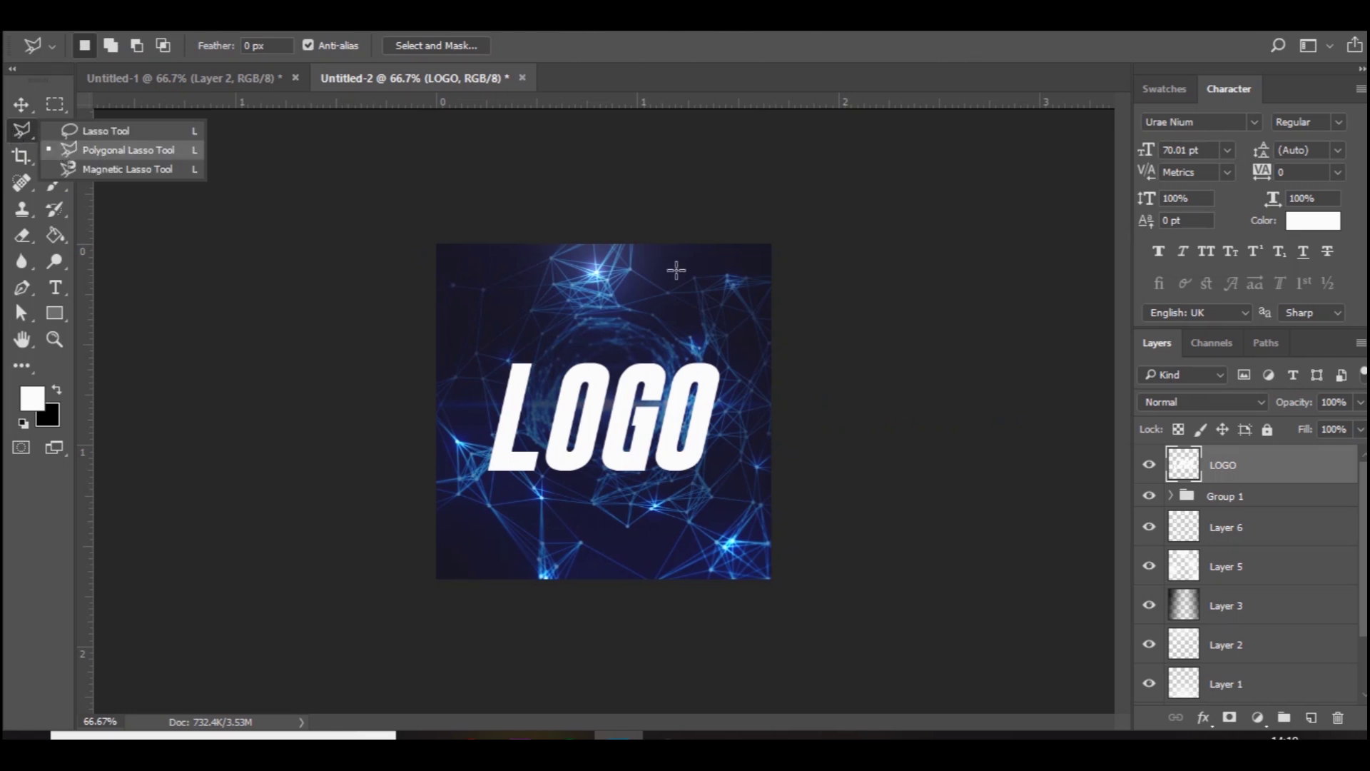
{"action": "left_click", "coordinate": [619, 346]}
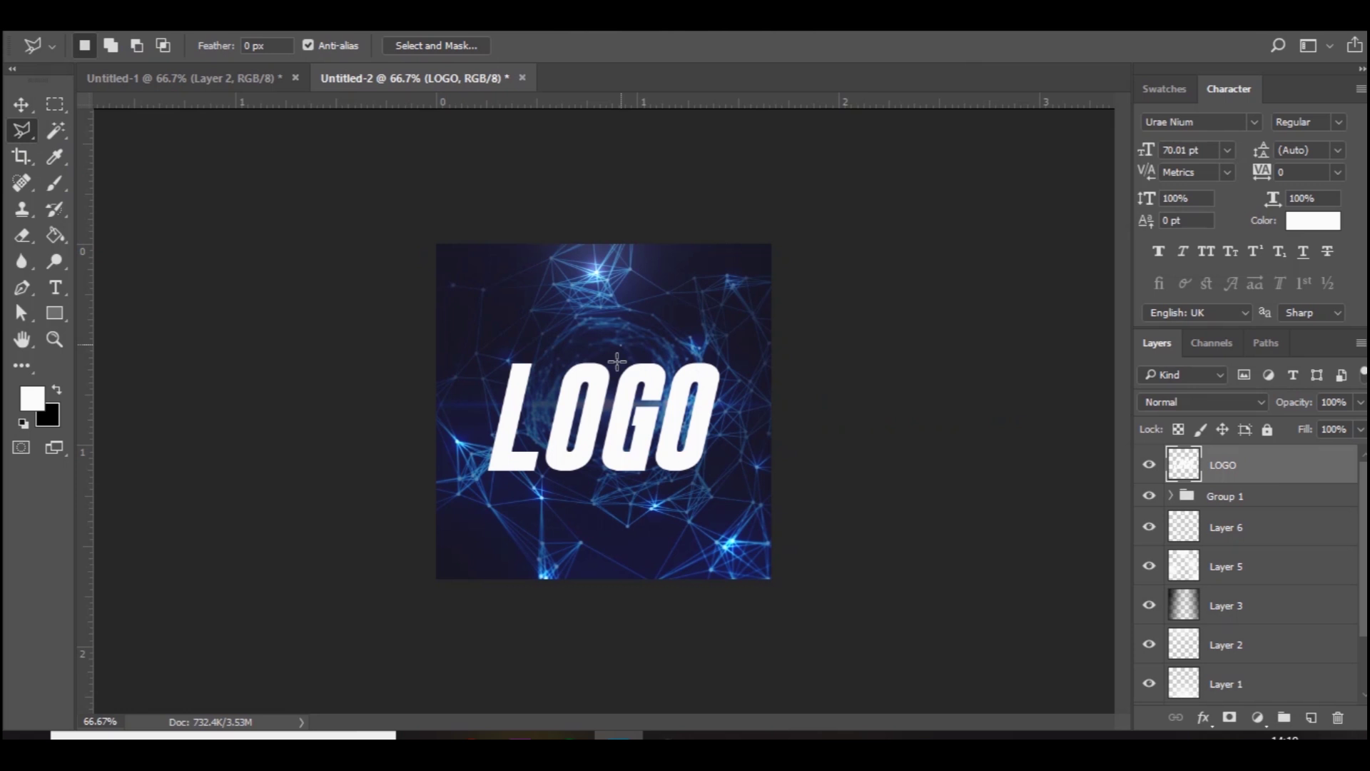
{"action": "left_click", "coordinate": [591, 484]}
{"action": "left_click", "coordinate": [735, 477]}
{"action": "left_click", "coordinate": [722, 336]}
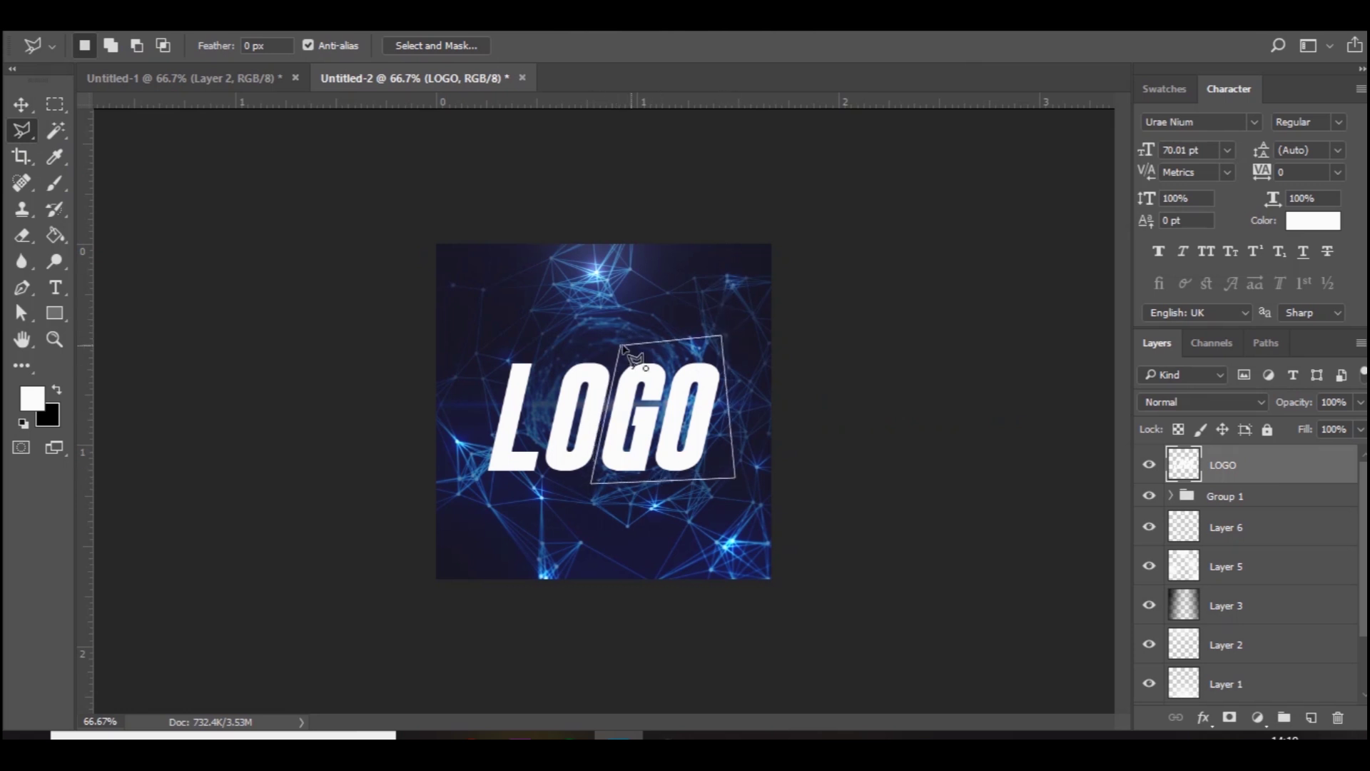
{"action": "left_click", "coordinate": [619, 345]}
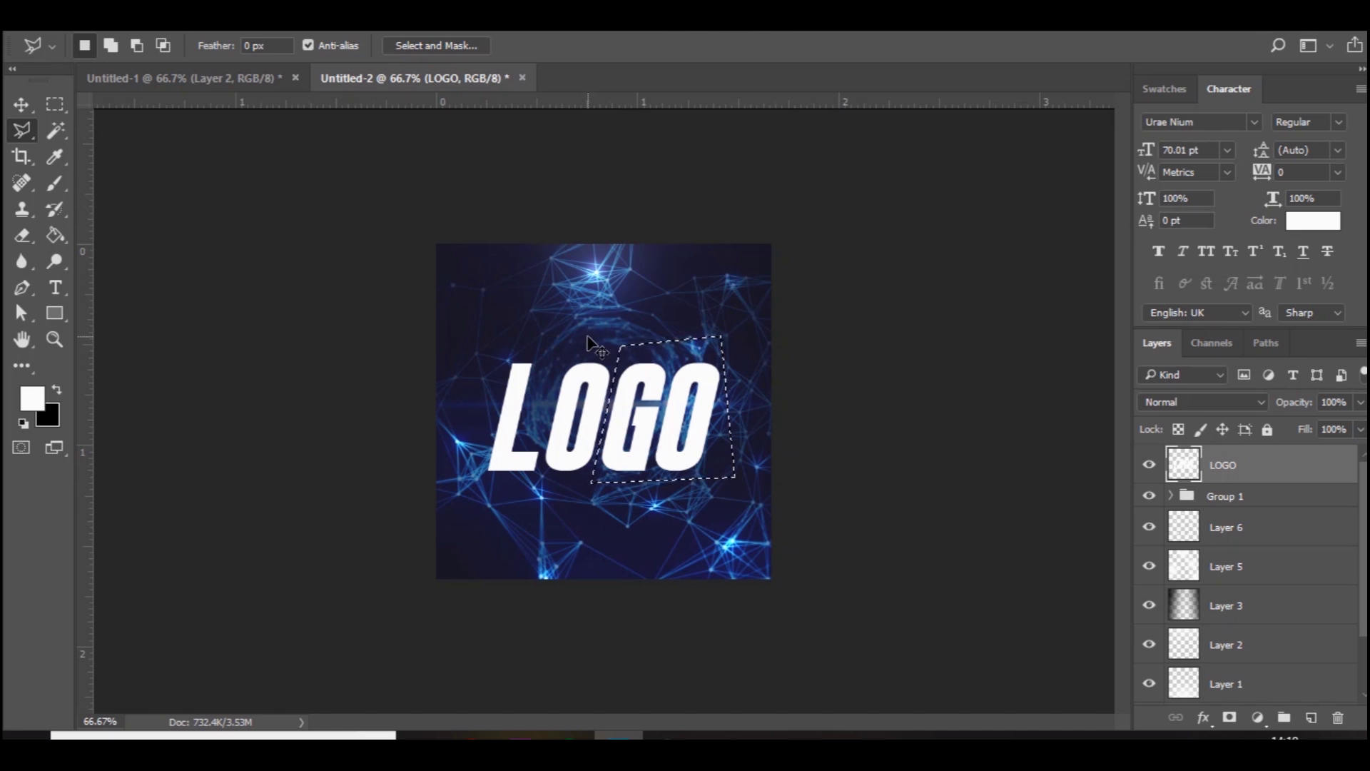
- Cut GO onto its own layer, realign it with LO, and name the layers GO and LO
{"action": "key", "text": "ctrl+x"}
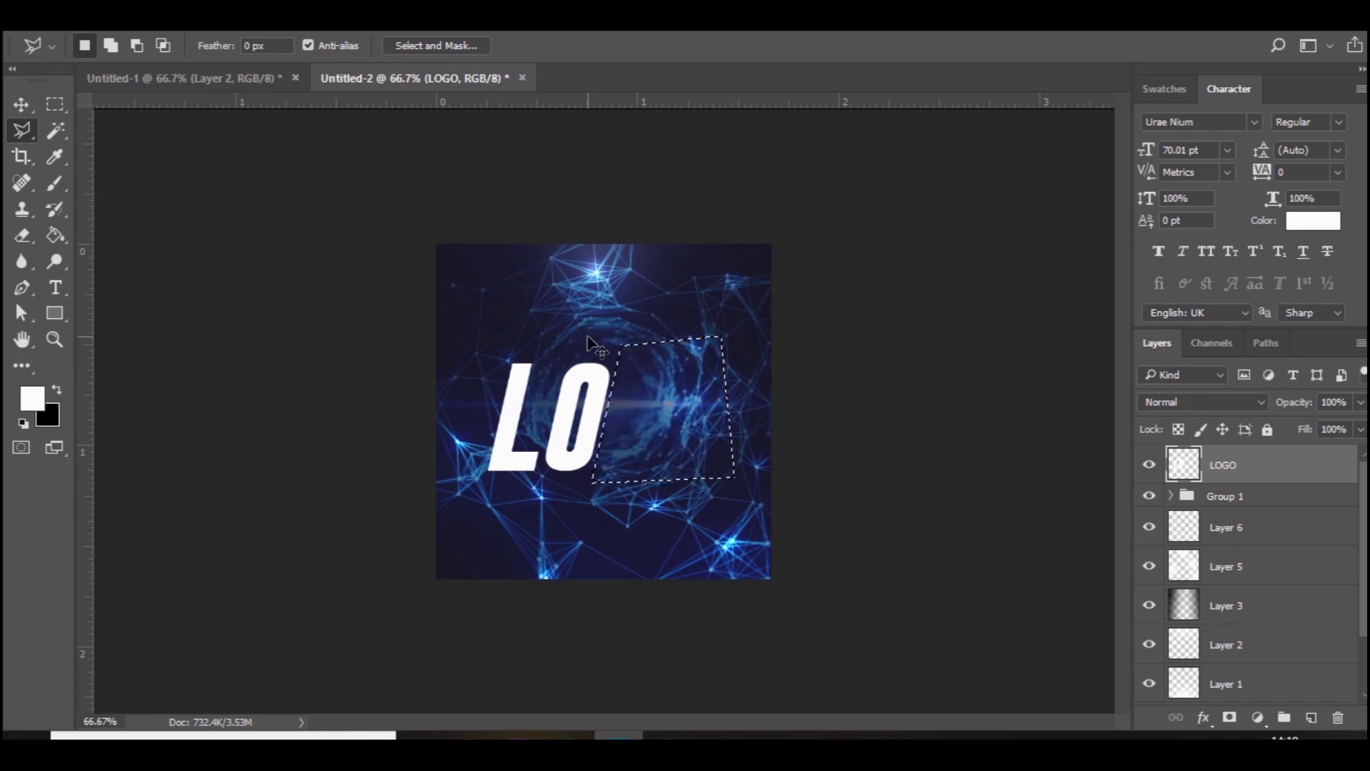
{"action": "key", "text": "ctrl+v"}
{"action": "left_click", "coordinate": [27, 108]}
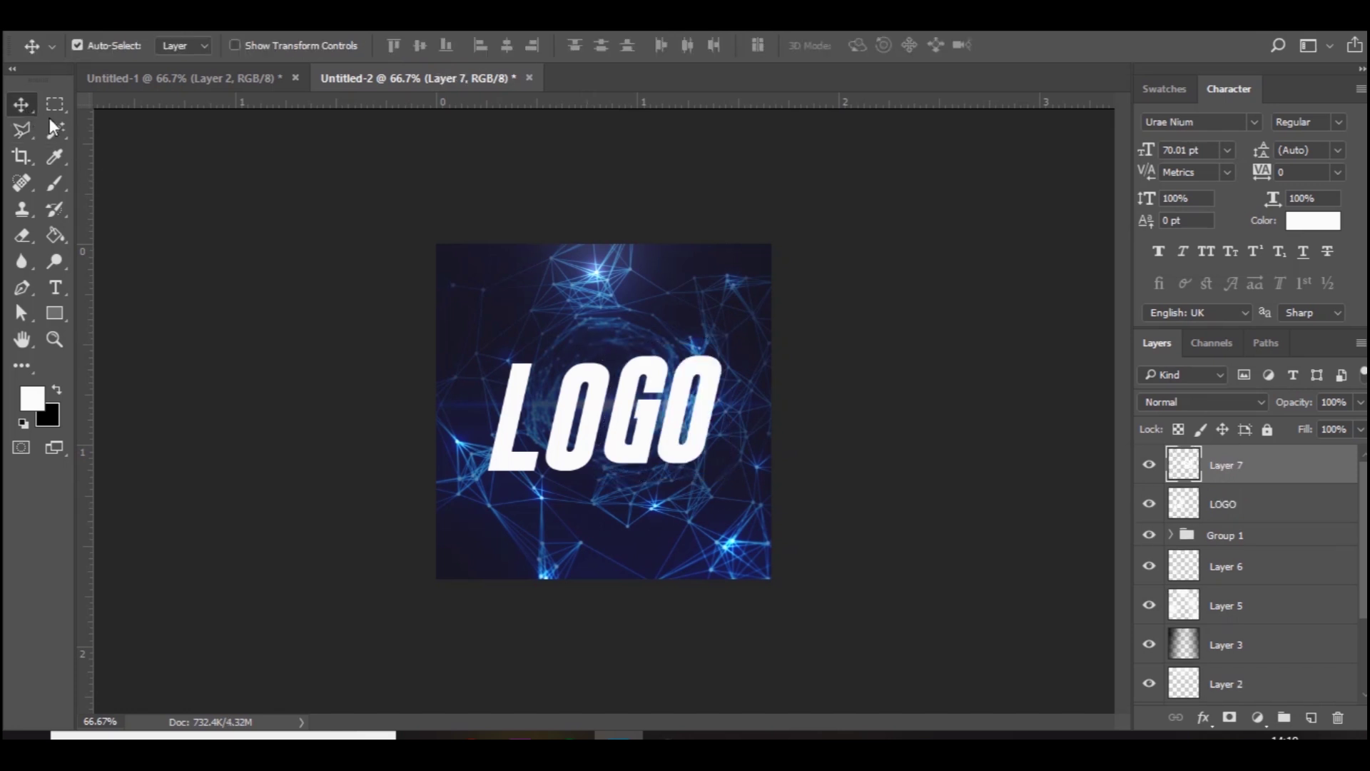
{"action": "left_click_drag", "start_coordinate": [650, 420], "coordinate": [651, 429]}
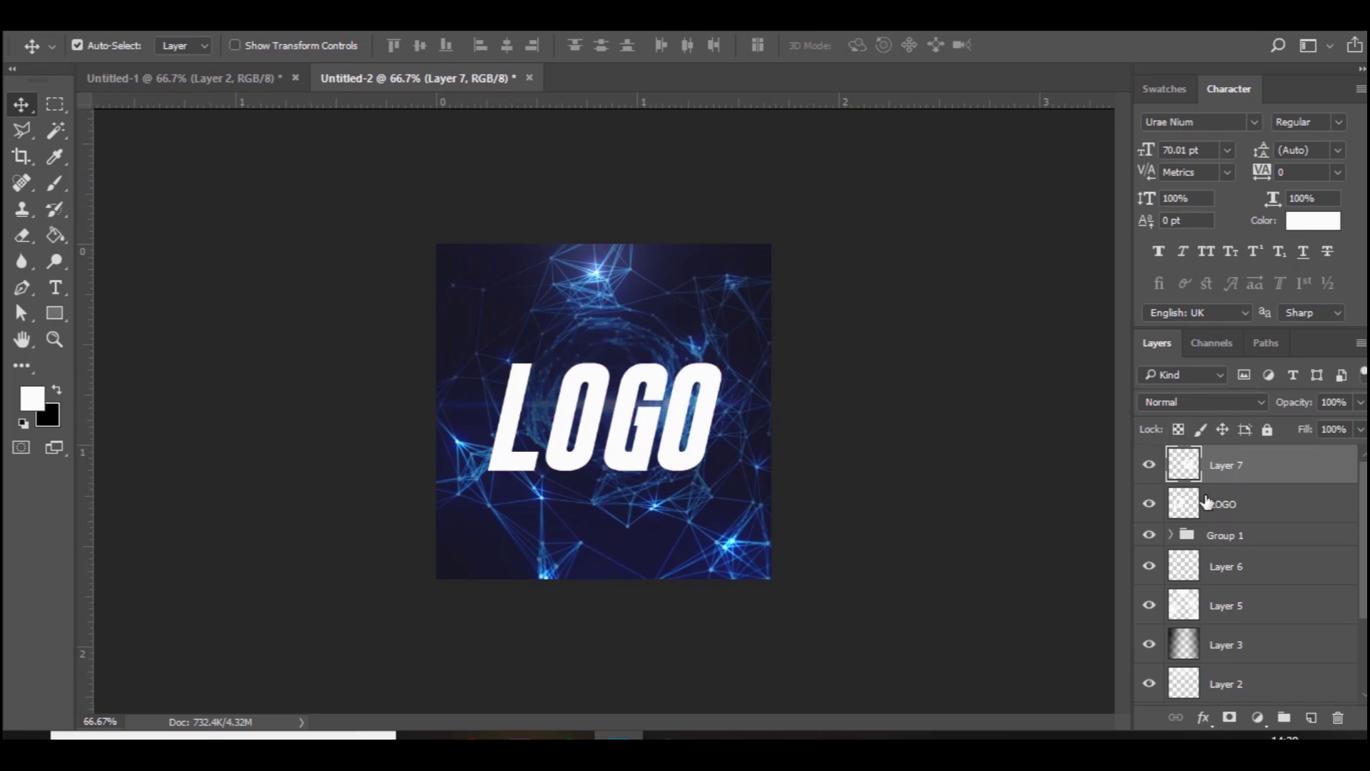
{"action": "double_click", "coordinate": [1223, 466]}
{"action": "type", "text": "GP"}
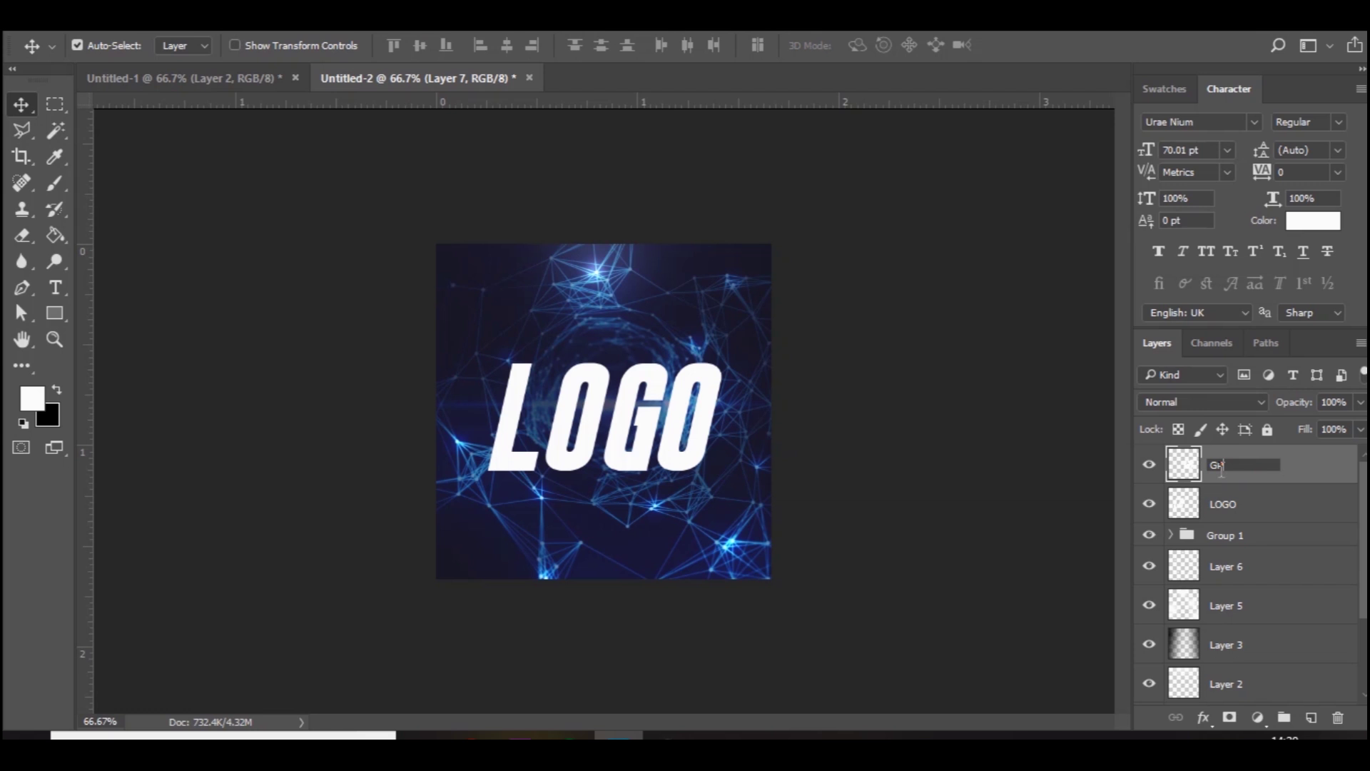
{"action": "double_click", "coordinate": [1224, 504]}
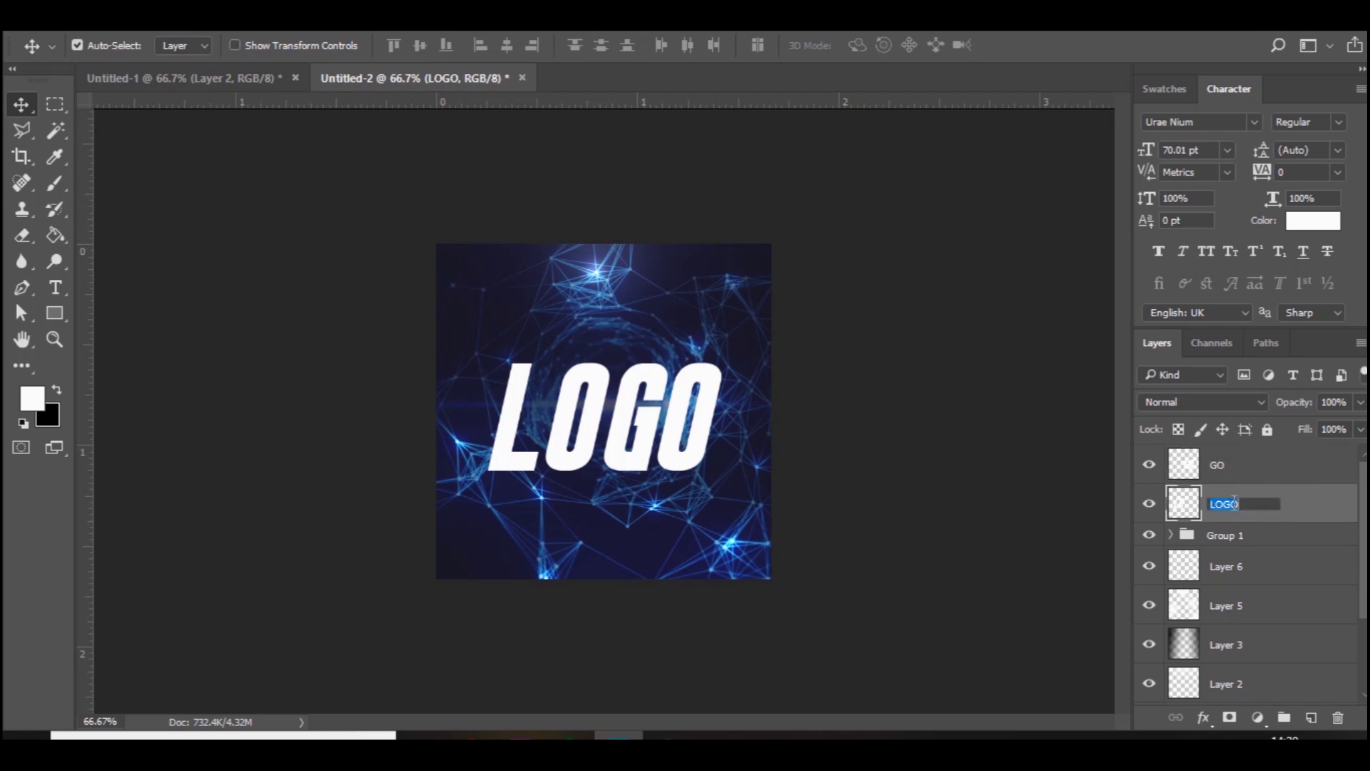
{"action": "type", "text": "LO"}
{"action": "left_click", "coordinate": [1255, 471]}
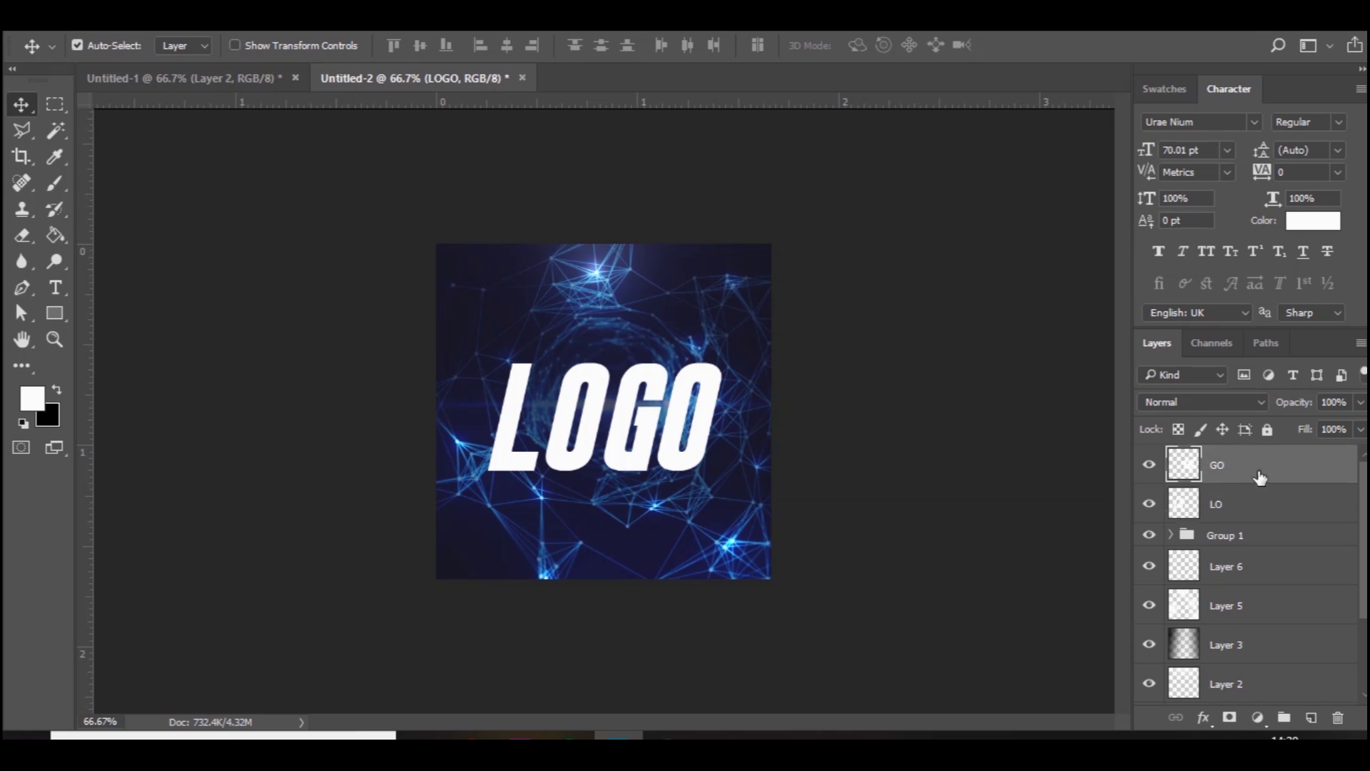
- Give LO a 29%, 90° Gradient Overlay and an Overlay Inner Glow (42%, choke 21%, 5 px)
{"action": "left_click", "coordinate": [1308, 515]}
{"action": "double_click", "coordinate": [1308, 515]}
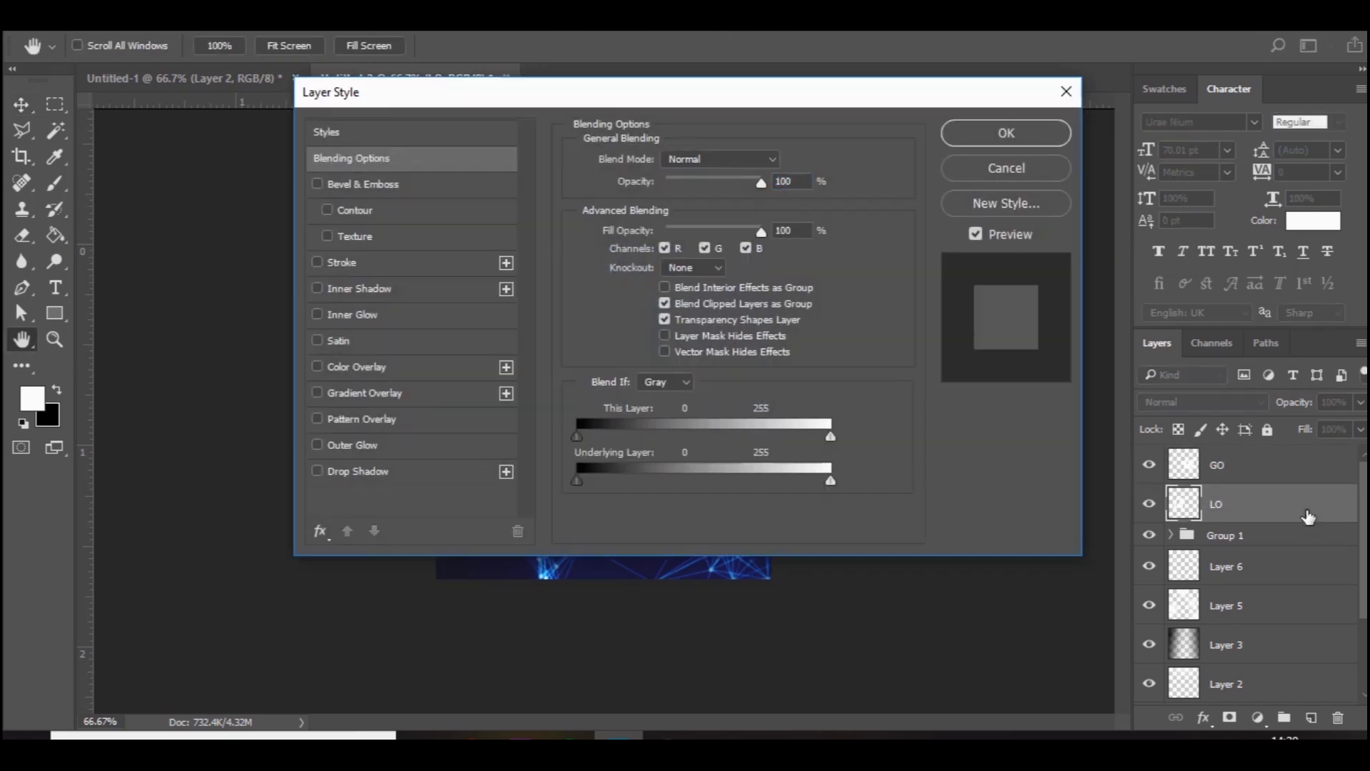
{"action": "left_click", "coordinate": [373, 393]}
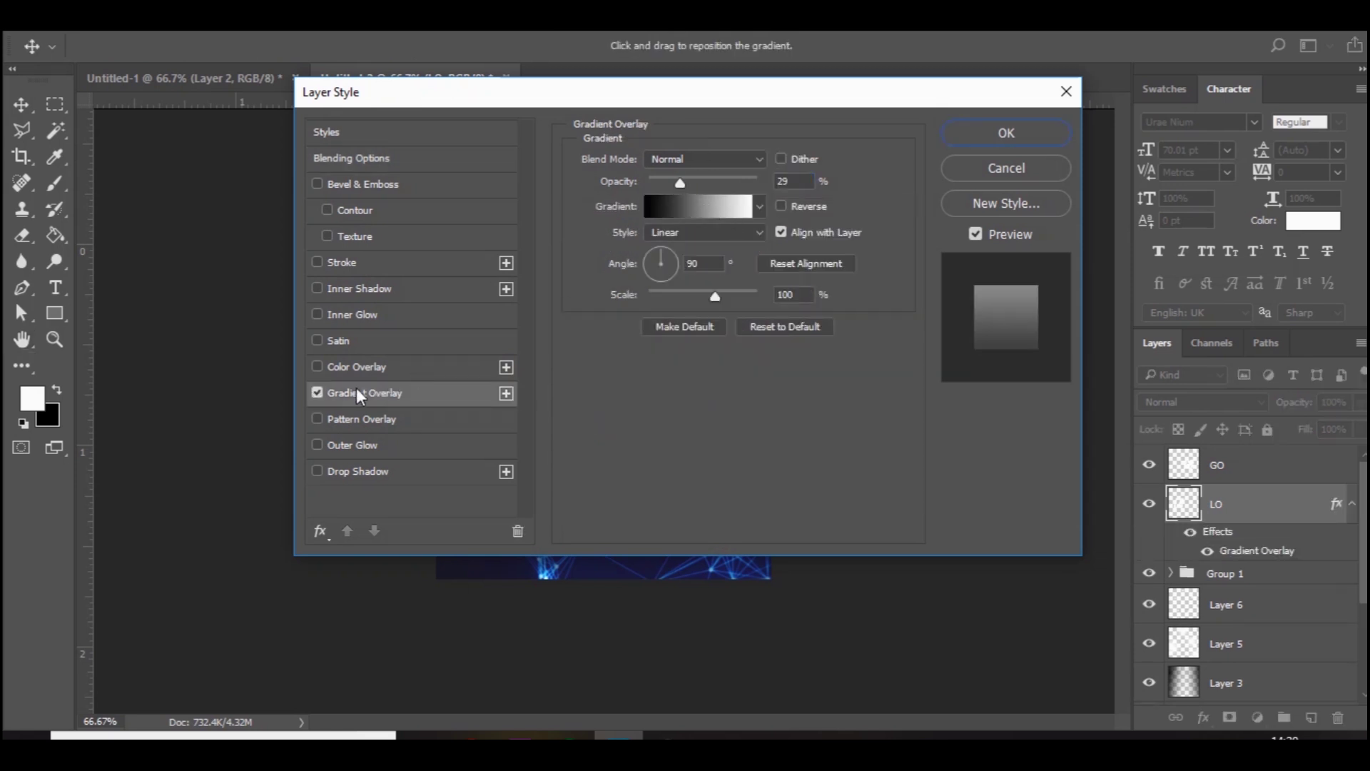
{"action": "left_click", "coordinate": [347, 312]}
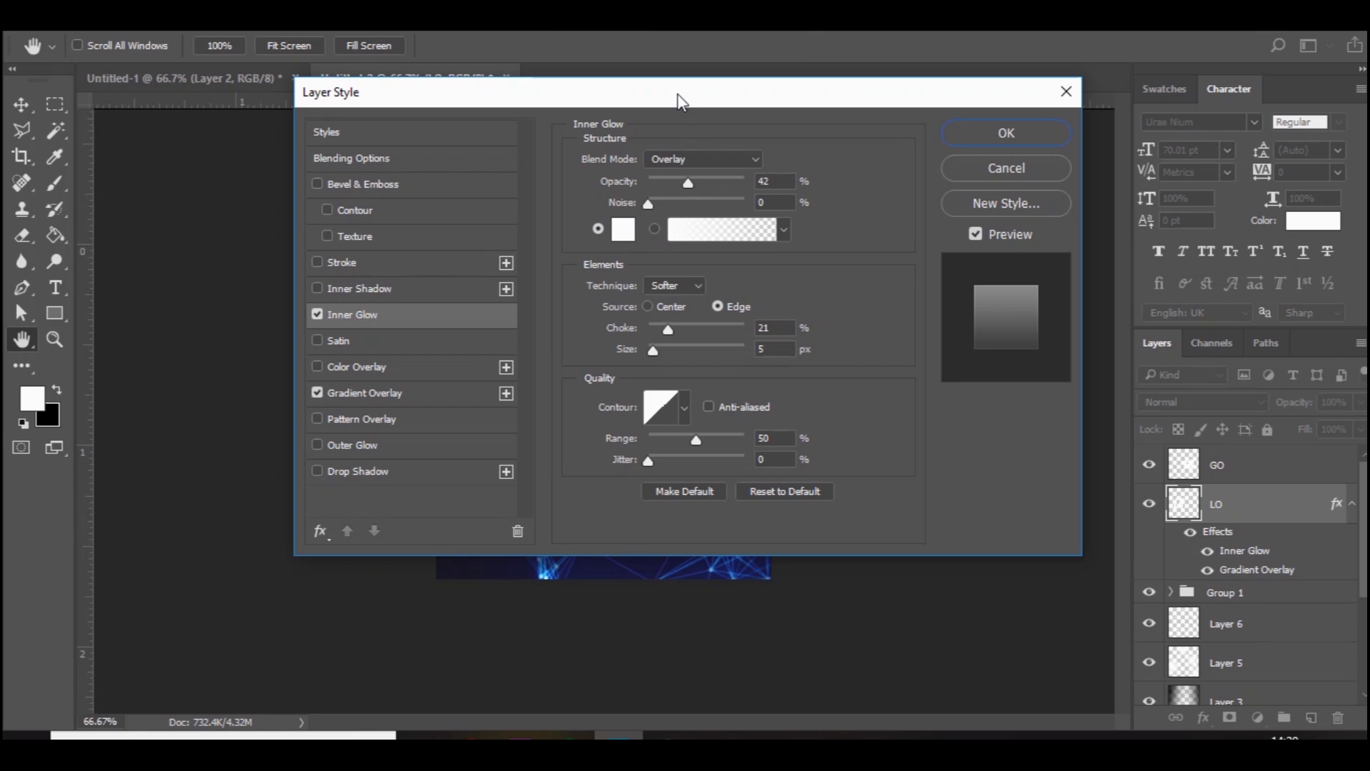
{"action": "left_click_drag", "start_coordinate": [678, 100], "coordinate": [1115, 81]}
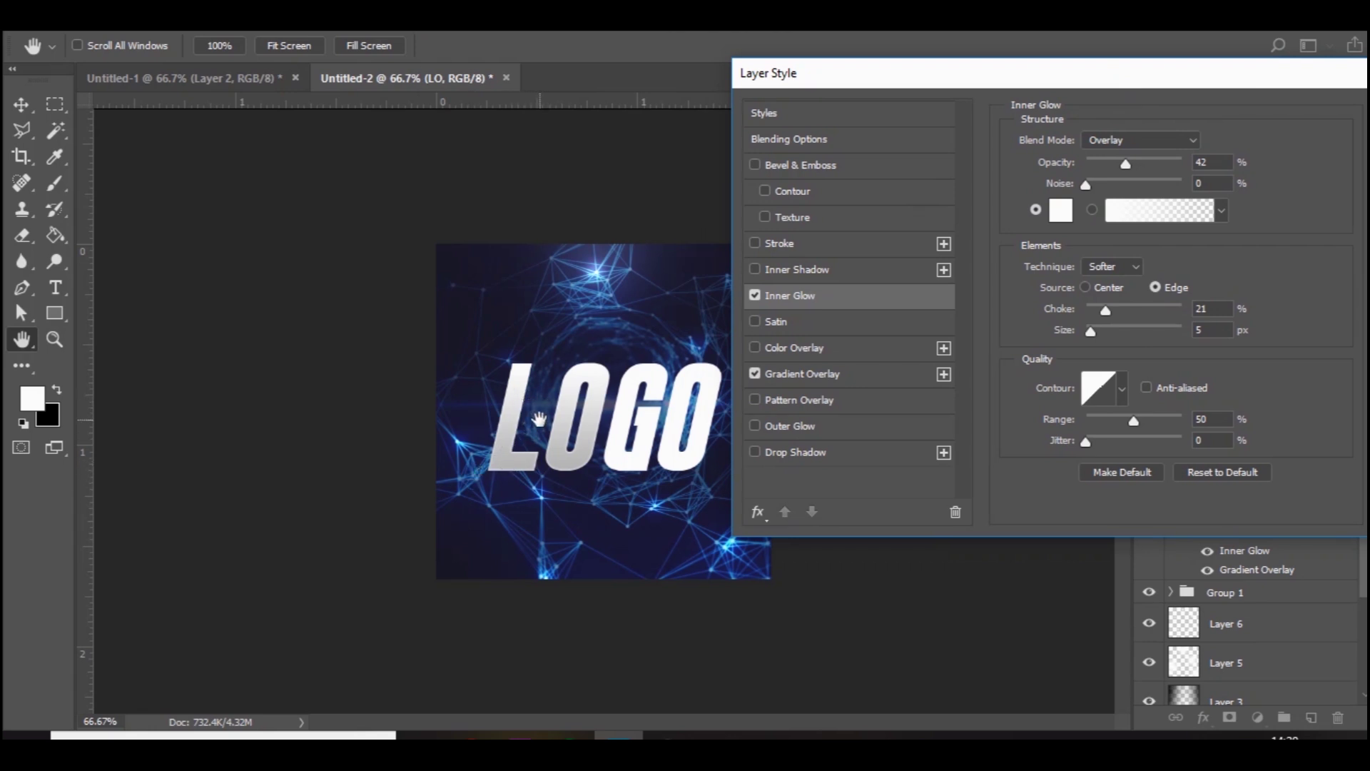
{"action": "key", "text": "Return"}
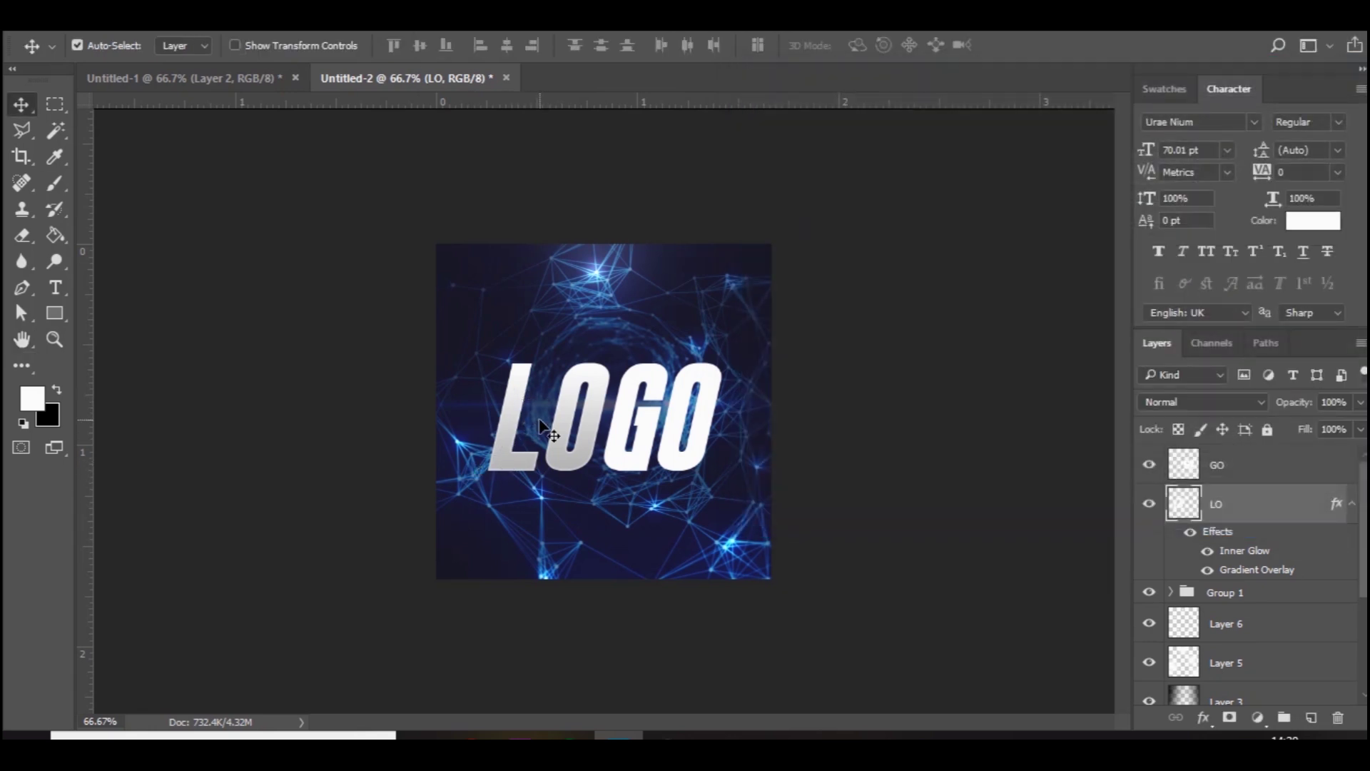
- Rasterize the LO layer style and load the GO letters as a selection
{"action": "right_click", "coordinate": [1293, 518]}
{"action": "left_click", "coordinate": [973, 395]}
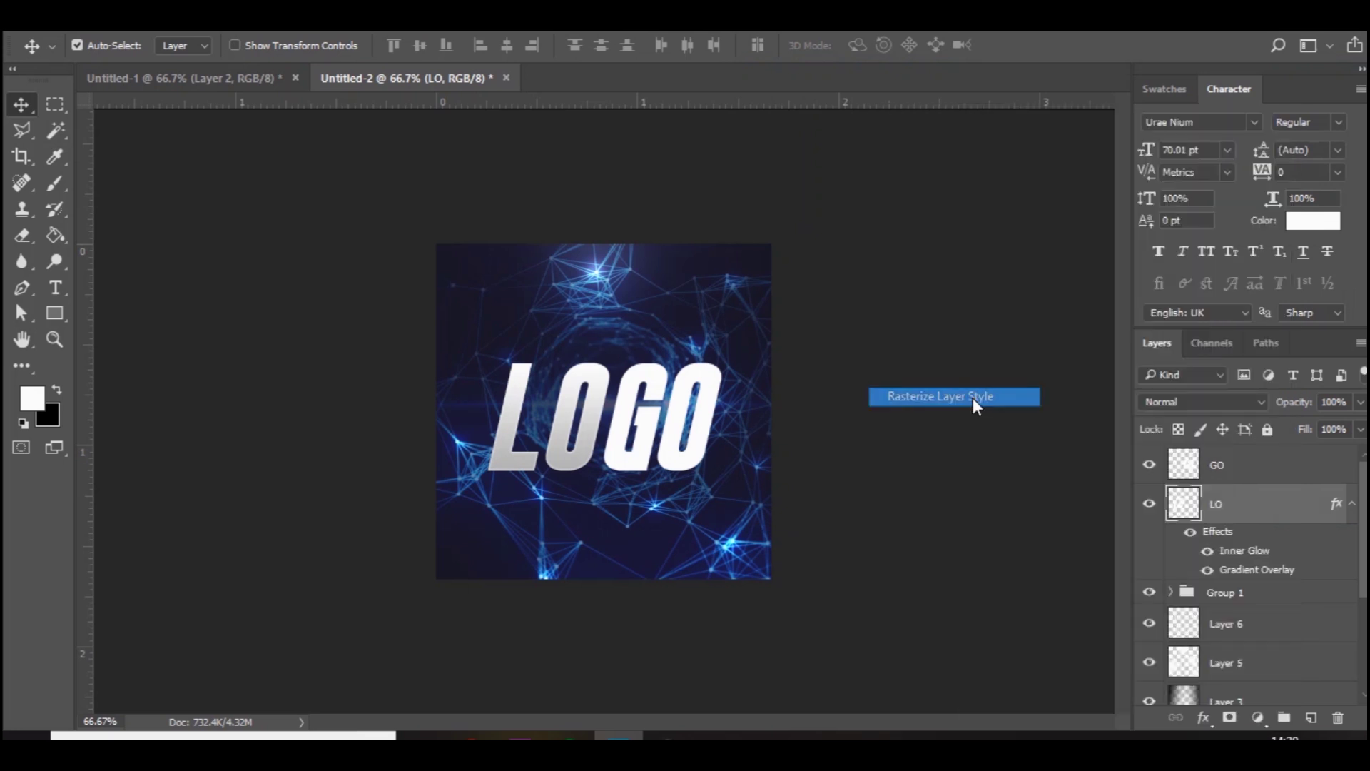
{"action": "key", "text": "ctrl"}
{"action": "left_click", "coordinate": [1187, 469], "text": "ctrl"}
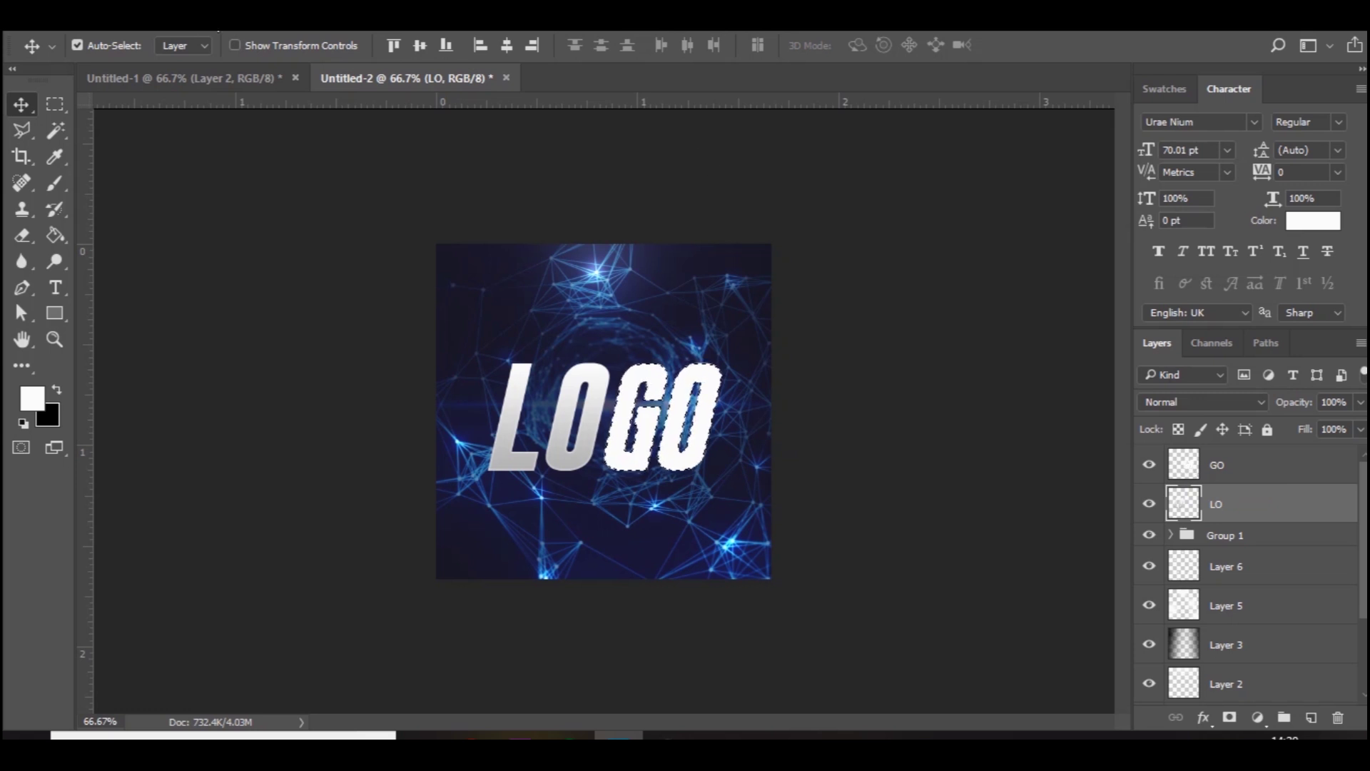
- Contract the GO selection by 5 px and clear the letter interiors on the GO layer
{"action": "left_click", "coordinate": [299, 32]}
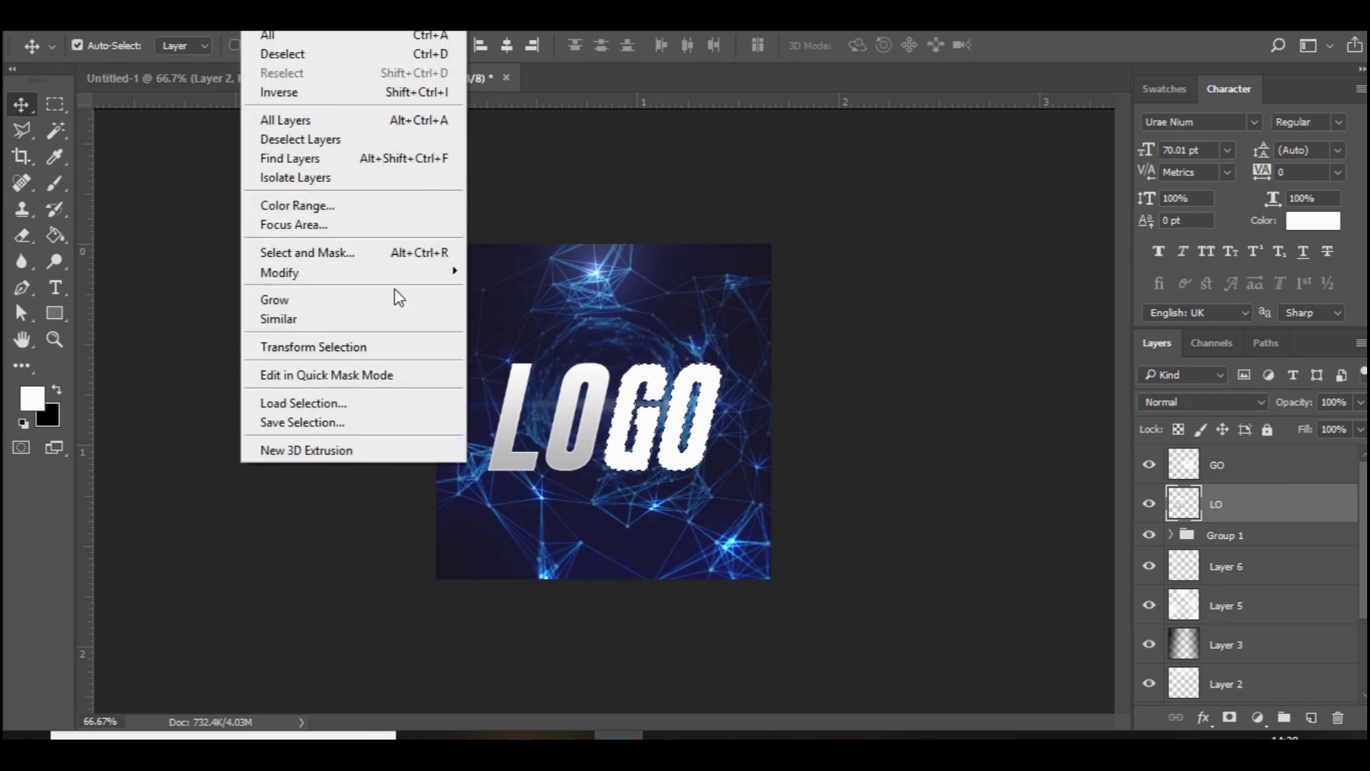
{"action": "mouse_move", "coordinate": [421, 272]}
{"action": "left_click", "coordinate": [510, 325]}
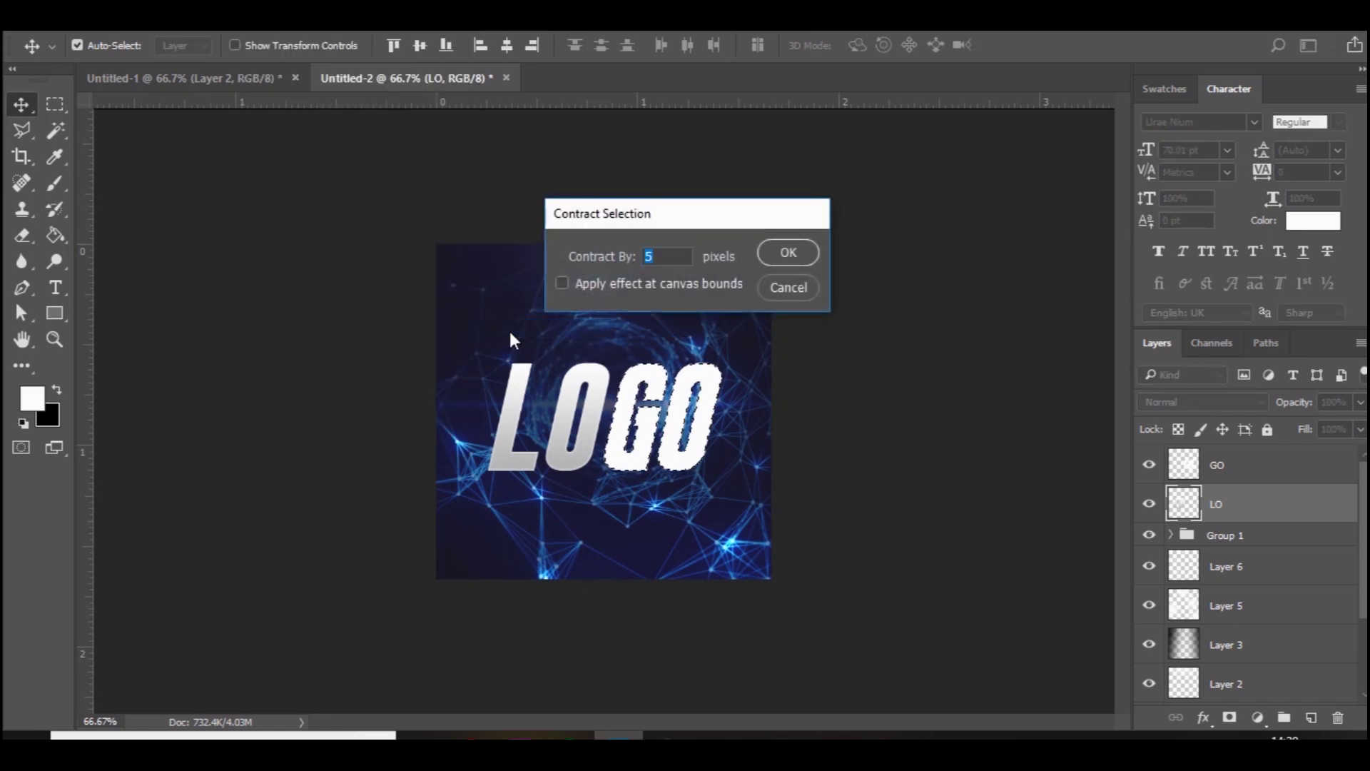
{"action": "key", "text": "Return"}
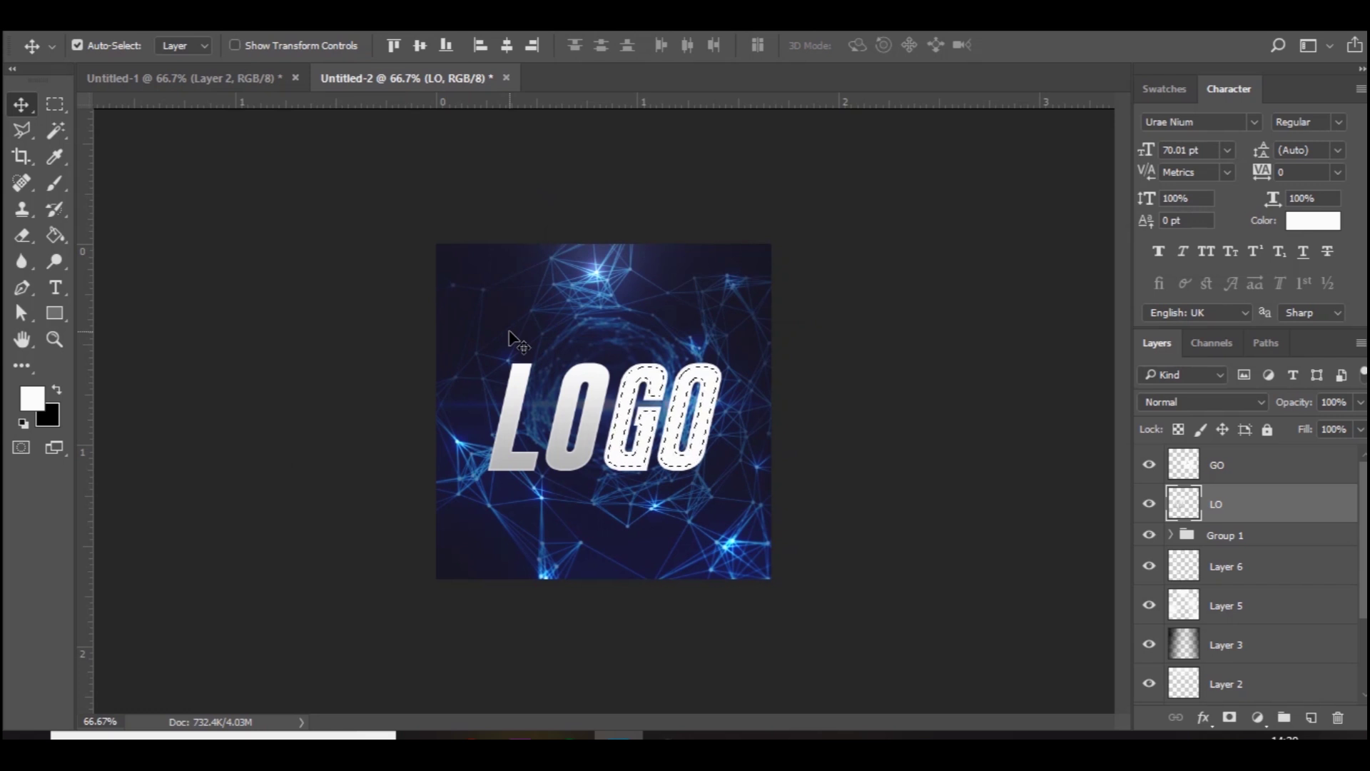
{"action": "left_click", "coordinate": [1249, 467]}
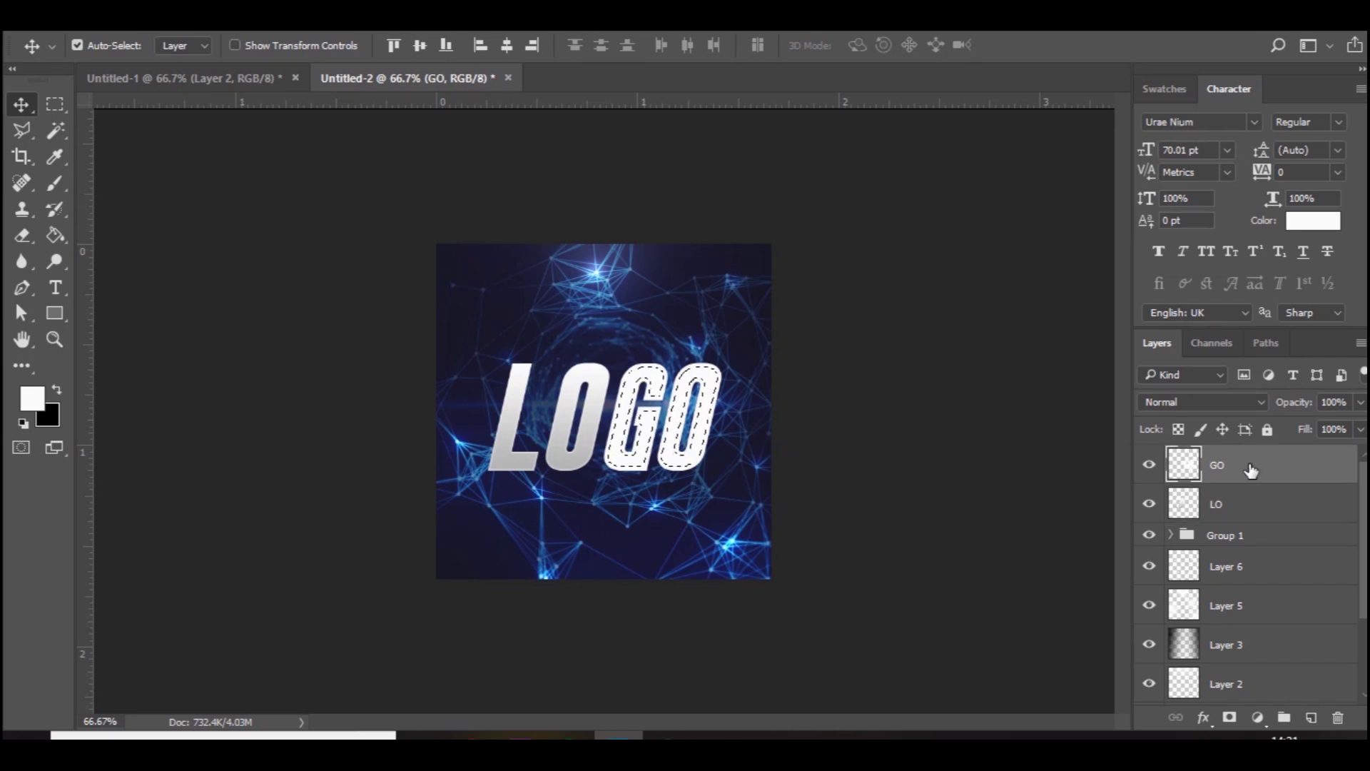
{"action": "key", "text": "ctrl+d"}
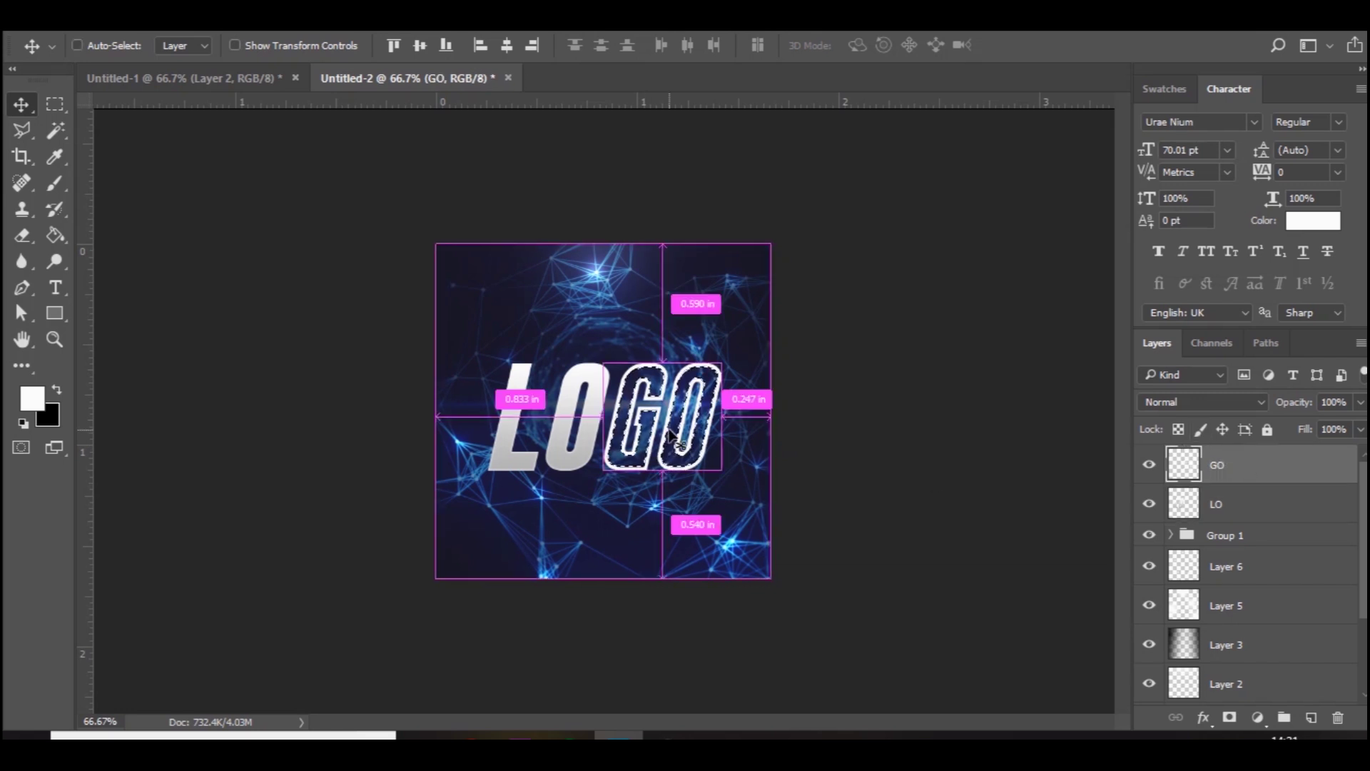
- Zoom in on the lettering and pick the Polygonal Lasso tool
{"action": "key", "text": "ctrl+plus"}
{"action": "key", "text": "ctrl+plus"}
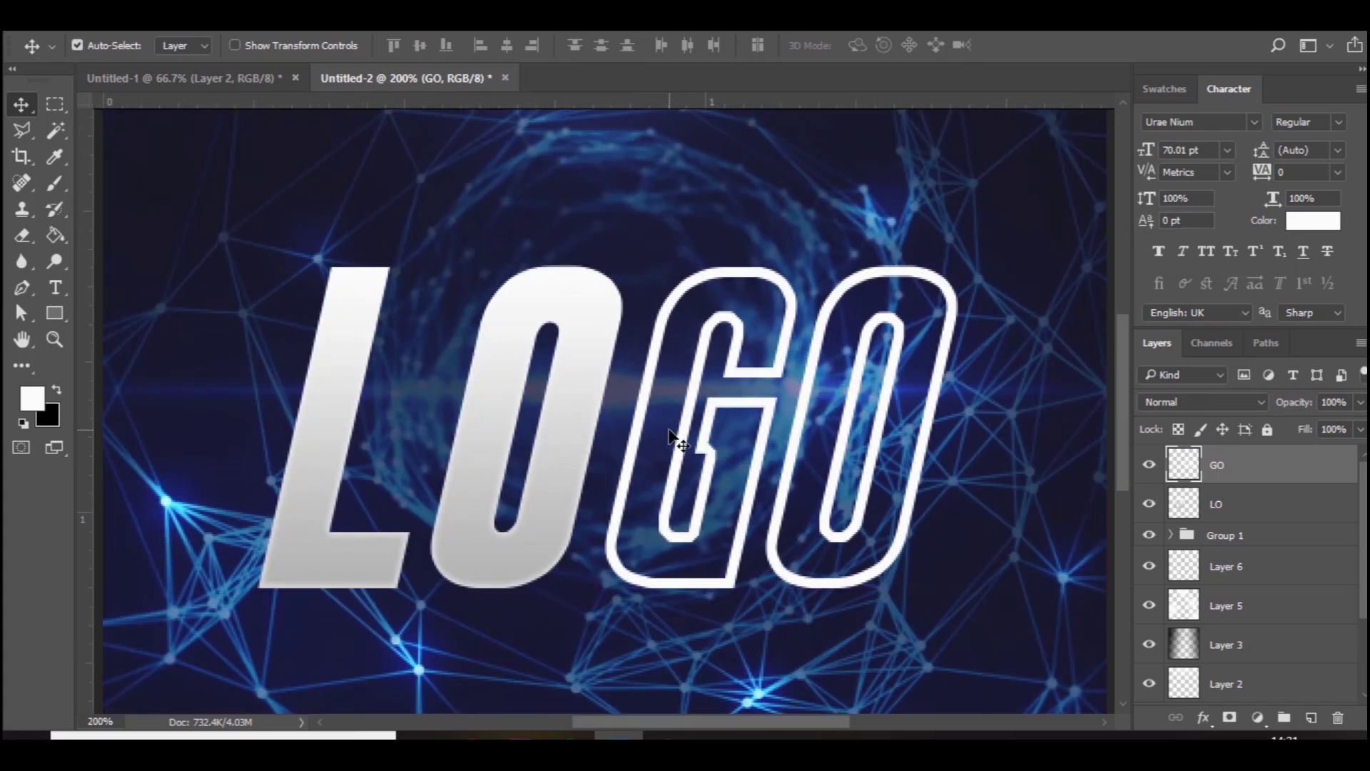
{"action": "left_click", "coordinate": [24, 133]}
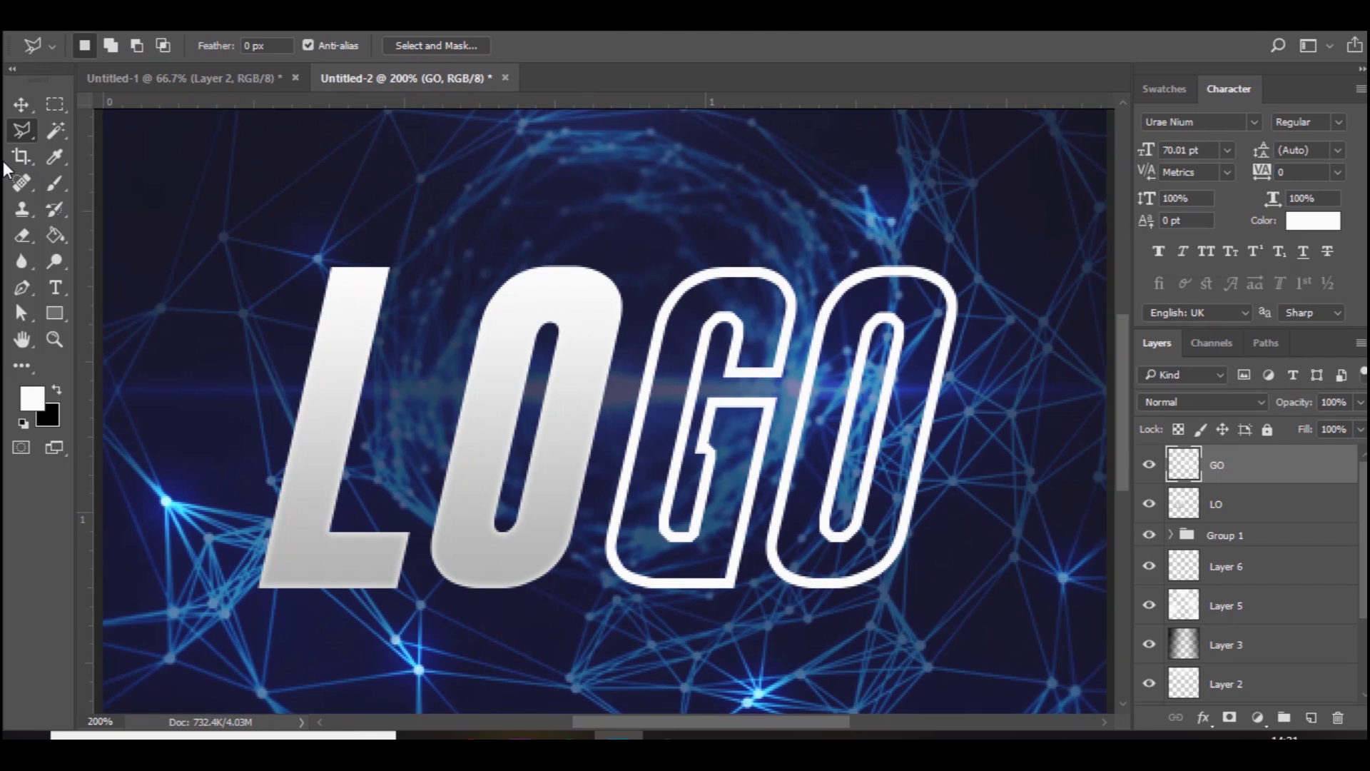
{"action": "right_click", "coordinate": [24, 131]}
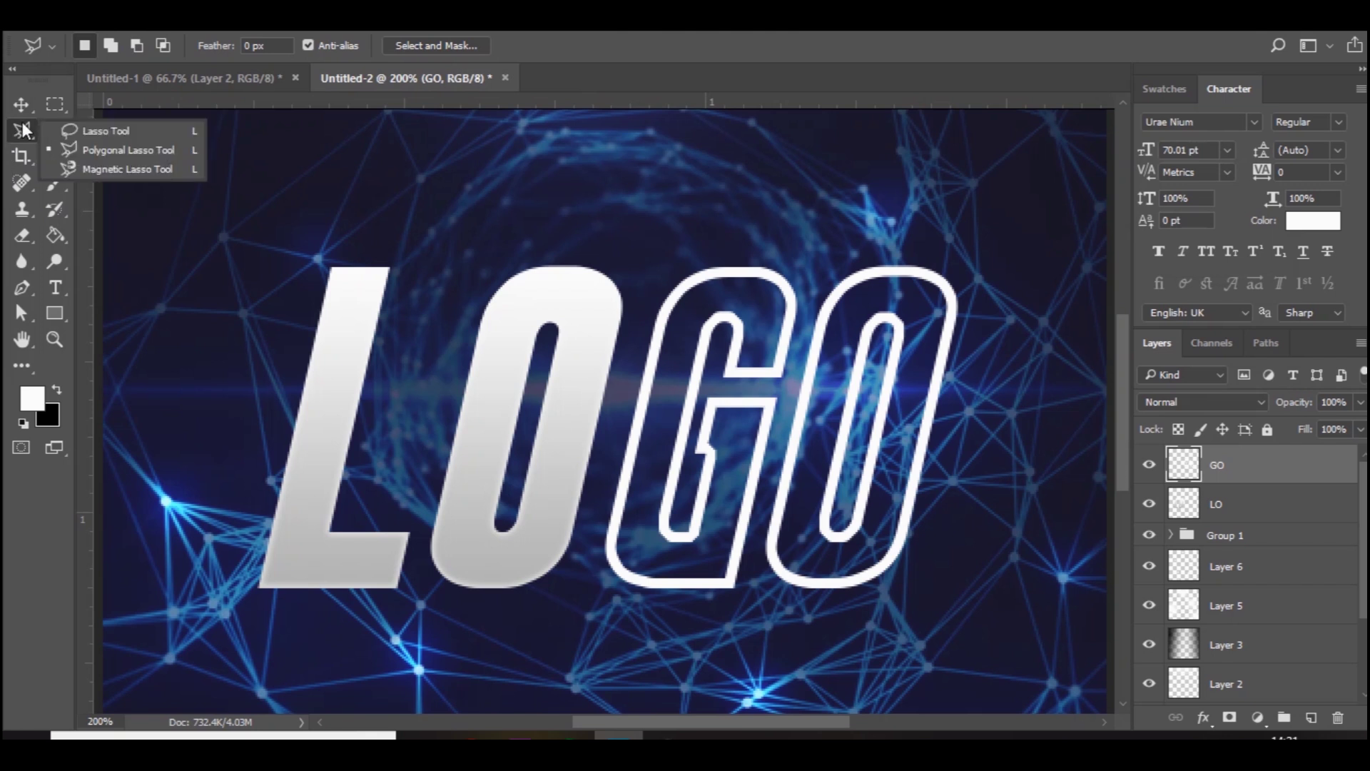
{"action": "left_click", "coordinate": [25, 130]}
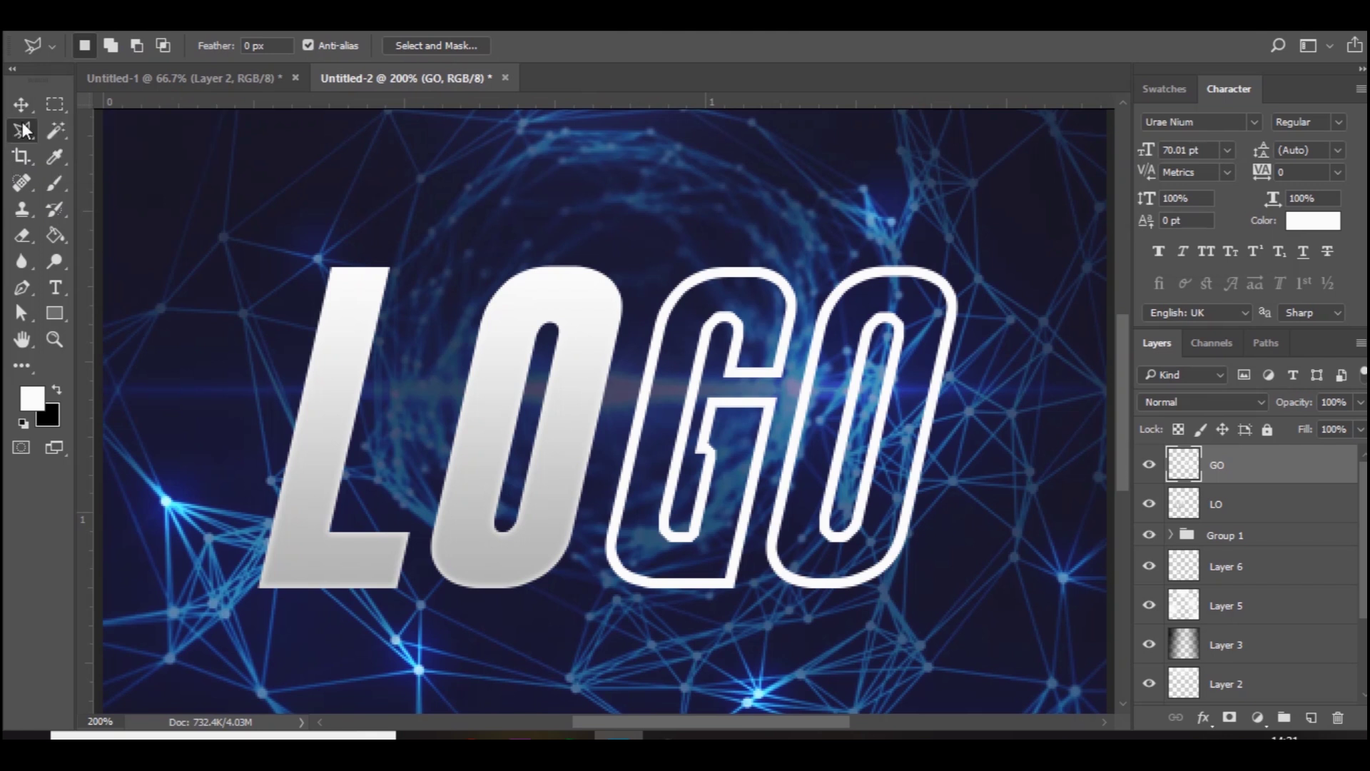
- Cut gaps into the G outline at its top-left and lower stem
{"action": "left_click", "coordinate": [675, 329]}
{"action": "left_click", "coordinate": [642, 332]}
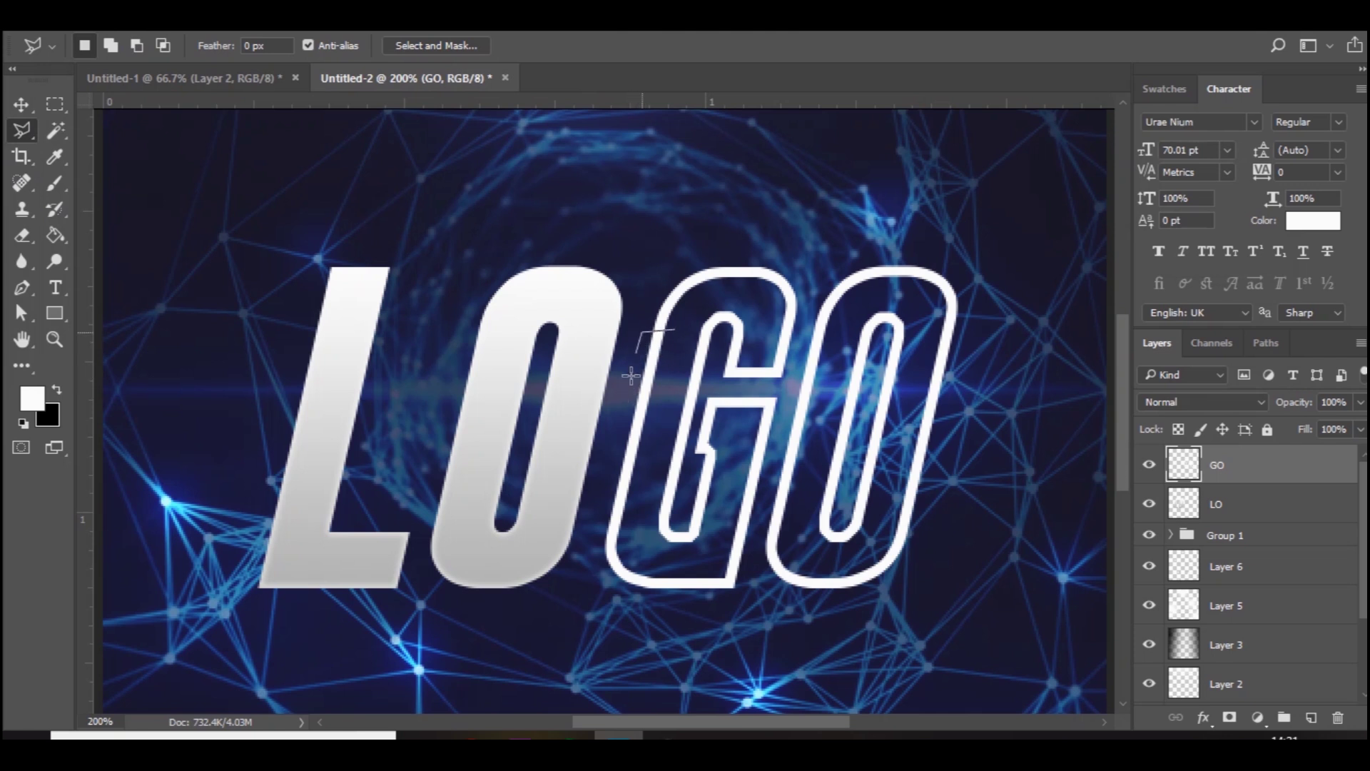
{"action": "left_click", "coordinate": [624, 415]}
{"action": "left_click", "coordinate": [663, 413]}
{"action": "left_click", "coordinate": [674, 333]}
{"action": "left_click", "coordinate": [675, 329]}
{"action": "key", "text": "Delete"}
{"action": "key", "text": "ctrl+d"}
{"action": "left_click", "coordinate": [707, 510]}
{"action": "left_click", "coordinate": [687, 510]}
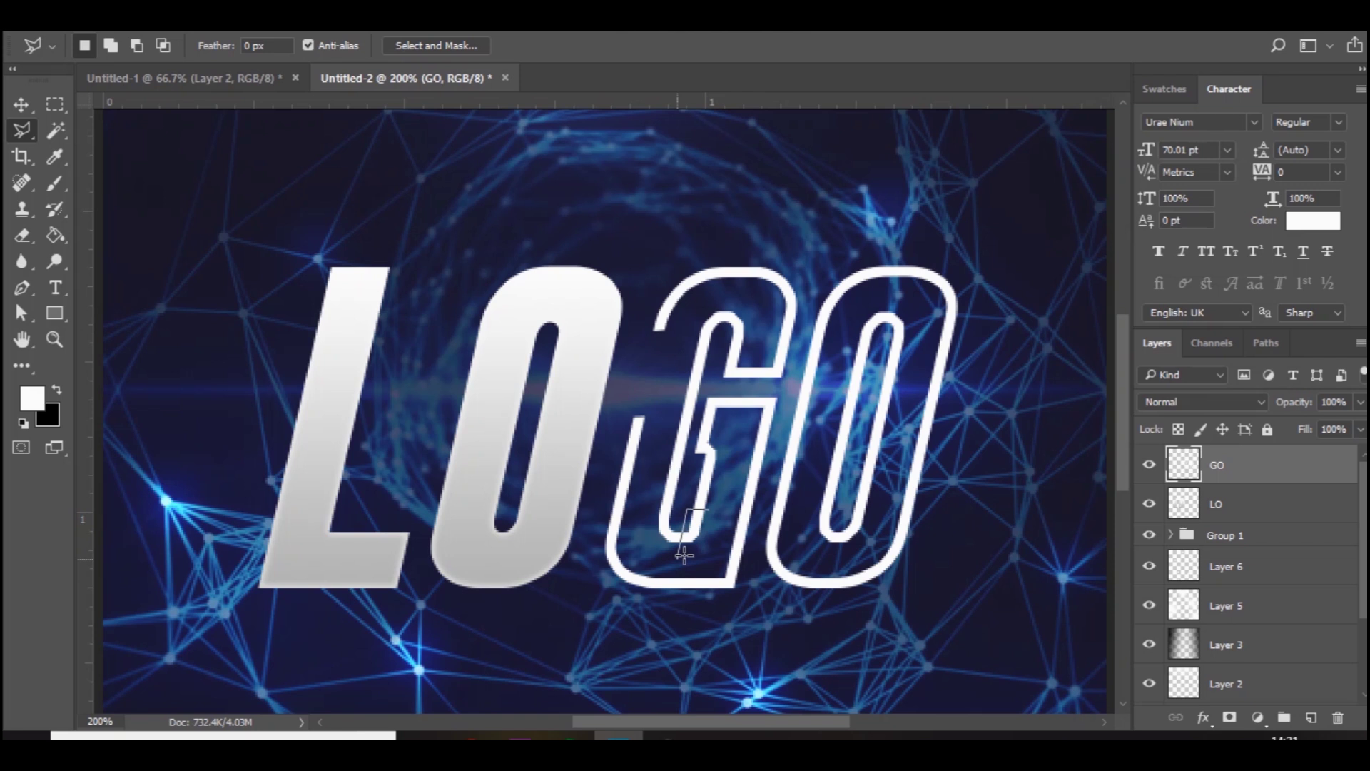
{"action": "left_click", "coordinate": [710, 510]}
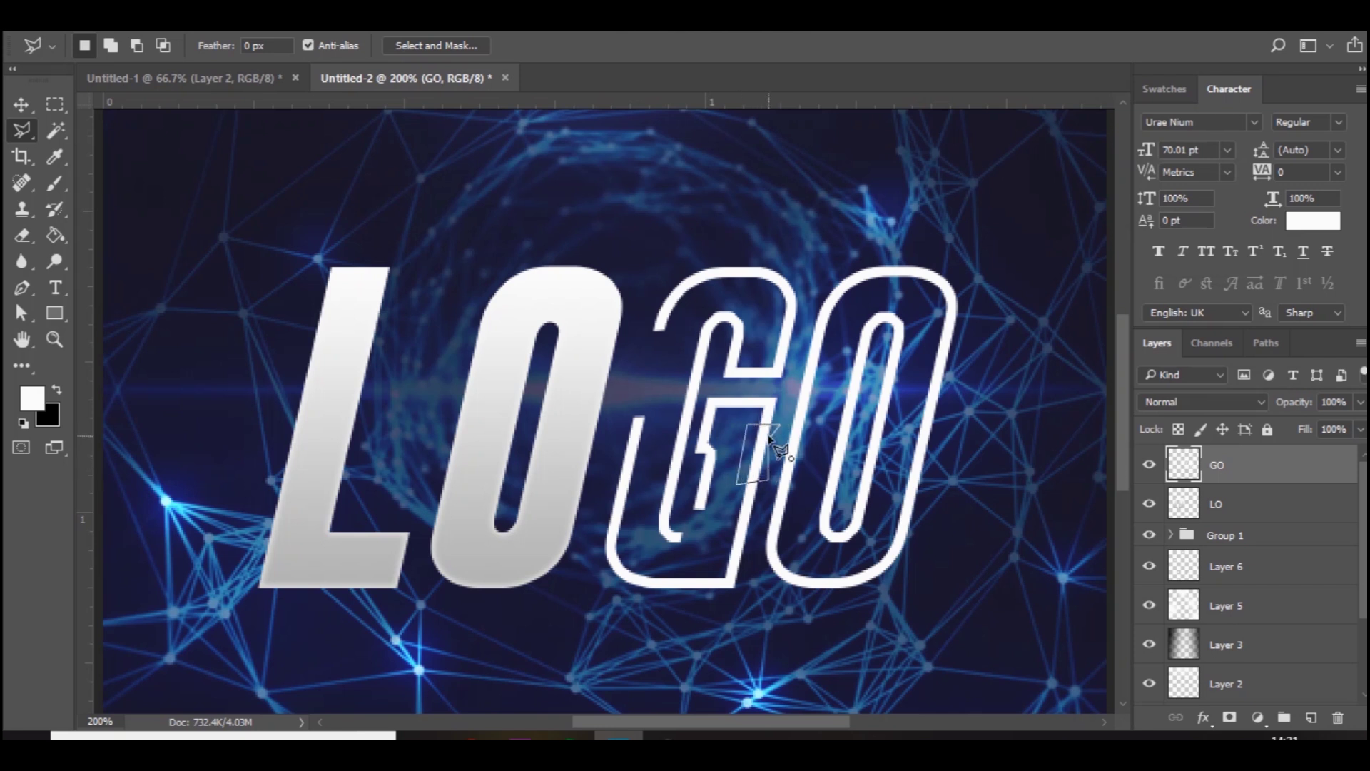
{"action": "left_click", "coordinate": [771, 432]}
{"action": "key", "text": "ctrl+d"}
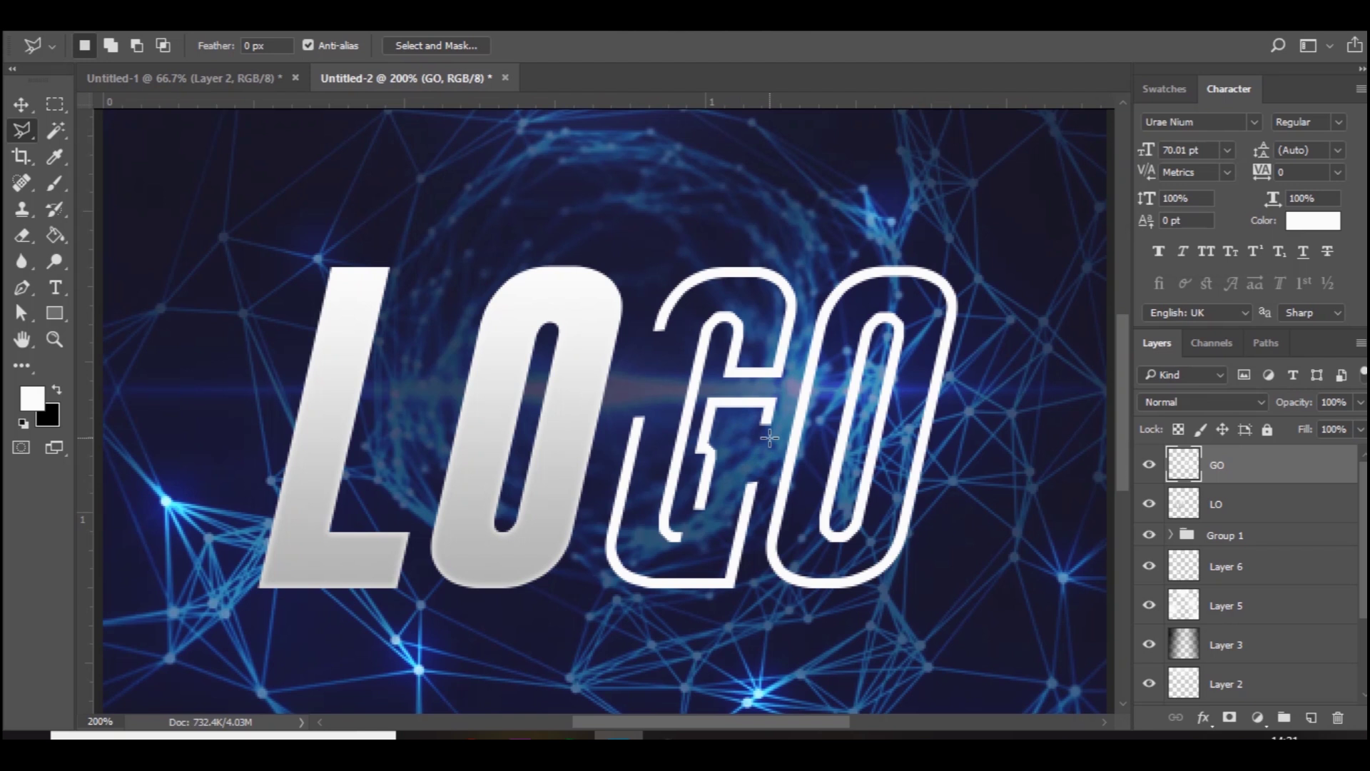
- Cut gaps through the O's top and its inner stroke
{"action": "left_click", "coordinate": [797, 326]}
{"action": "left_click", "coordinate": [778, 262]}
{"action": "left_click", "coordinate": [799, 270]}
{"action": "left_click", "coordinate": [797, 331]}
{"action": "key", "text": "ctrl+BackSpace"}
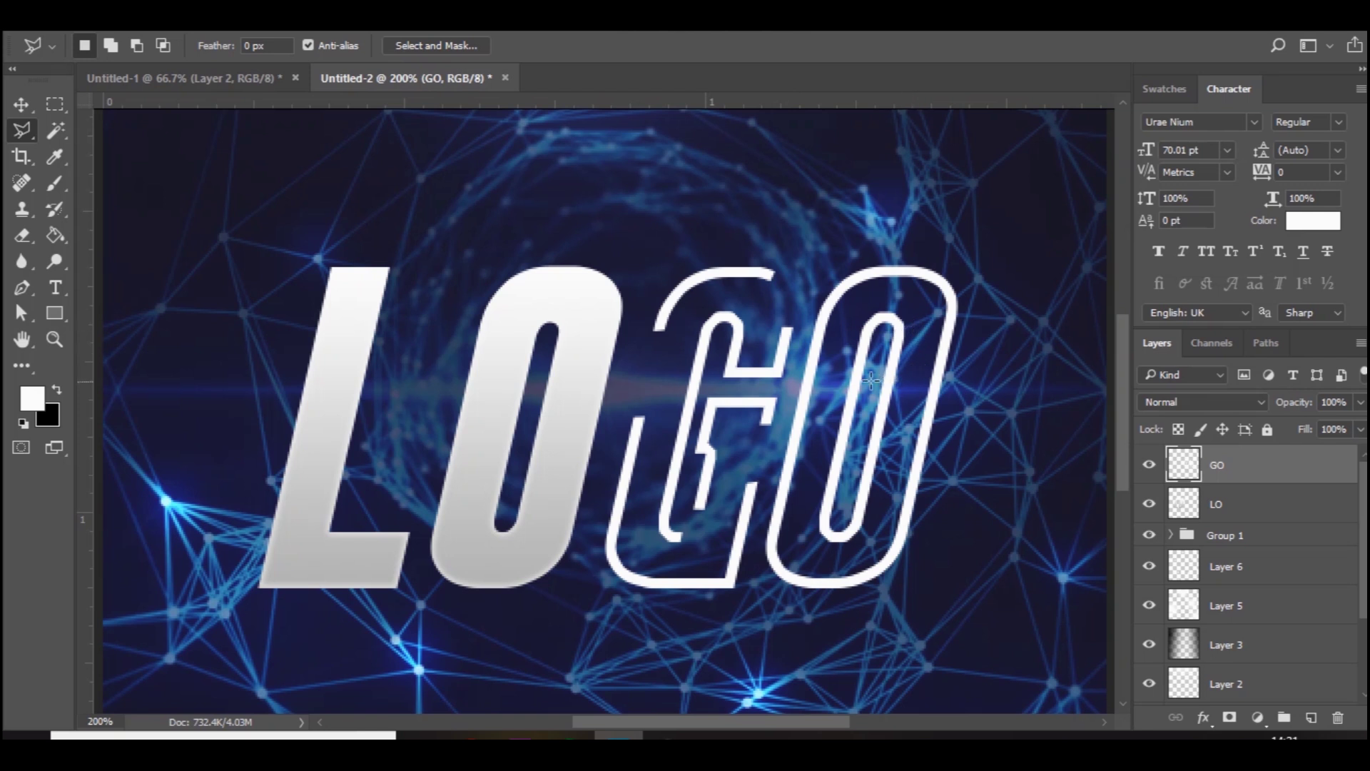
{"action": "left_click", "coordinate": [839, 368]}
{"action": "left_click", "coordinate": [829, 439]}
{"action": "left_click", "coordinate": [861, 439]}
{"action": "double_click", "coordinate": [869, 371]}
{"action": "key", "text": "Delete"}
{"action": "key", "text": "ctrl+d"}
- Cut more gaps at the O's top-right and lower right and the G's right stroke
{"action": "left_click", "coordinate": [924, 314]}
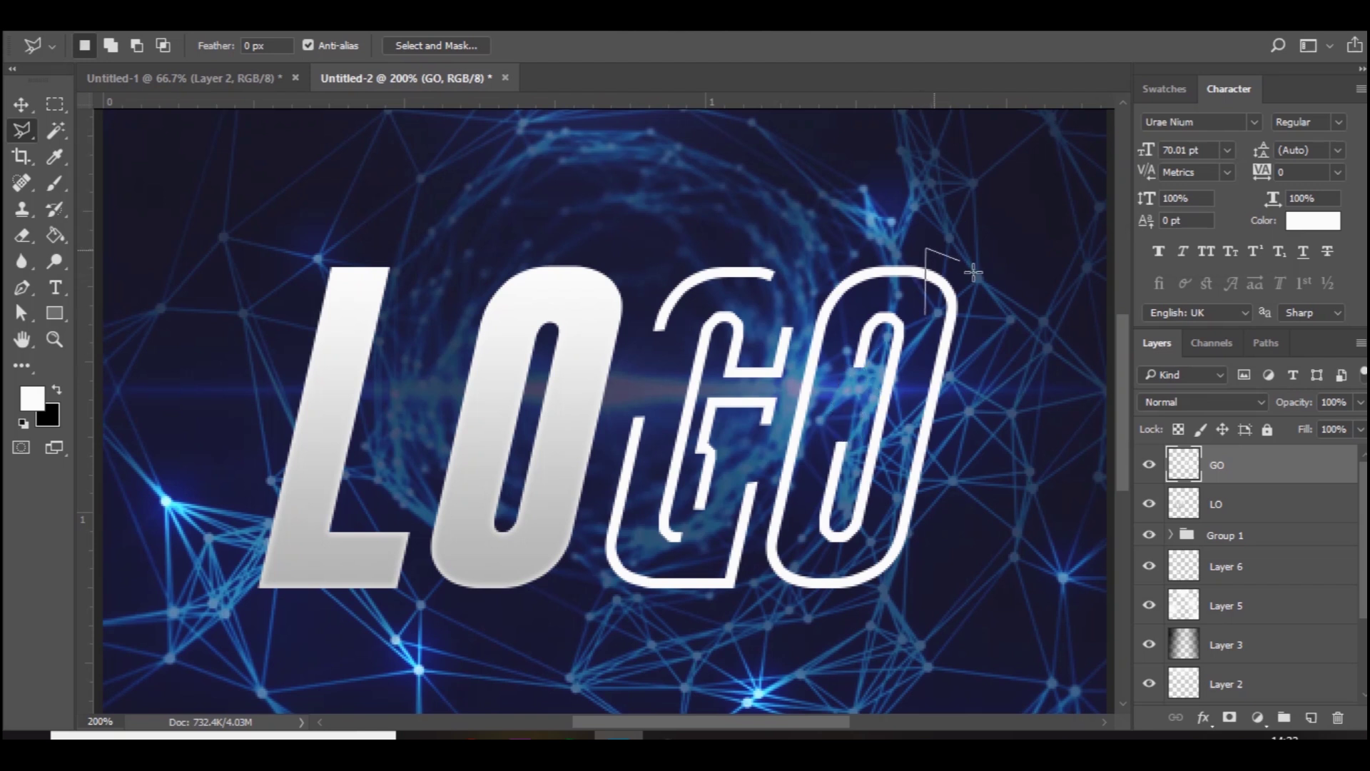
{"action": "left_click", "coordinate": [976, 278]}
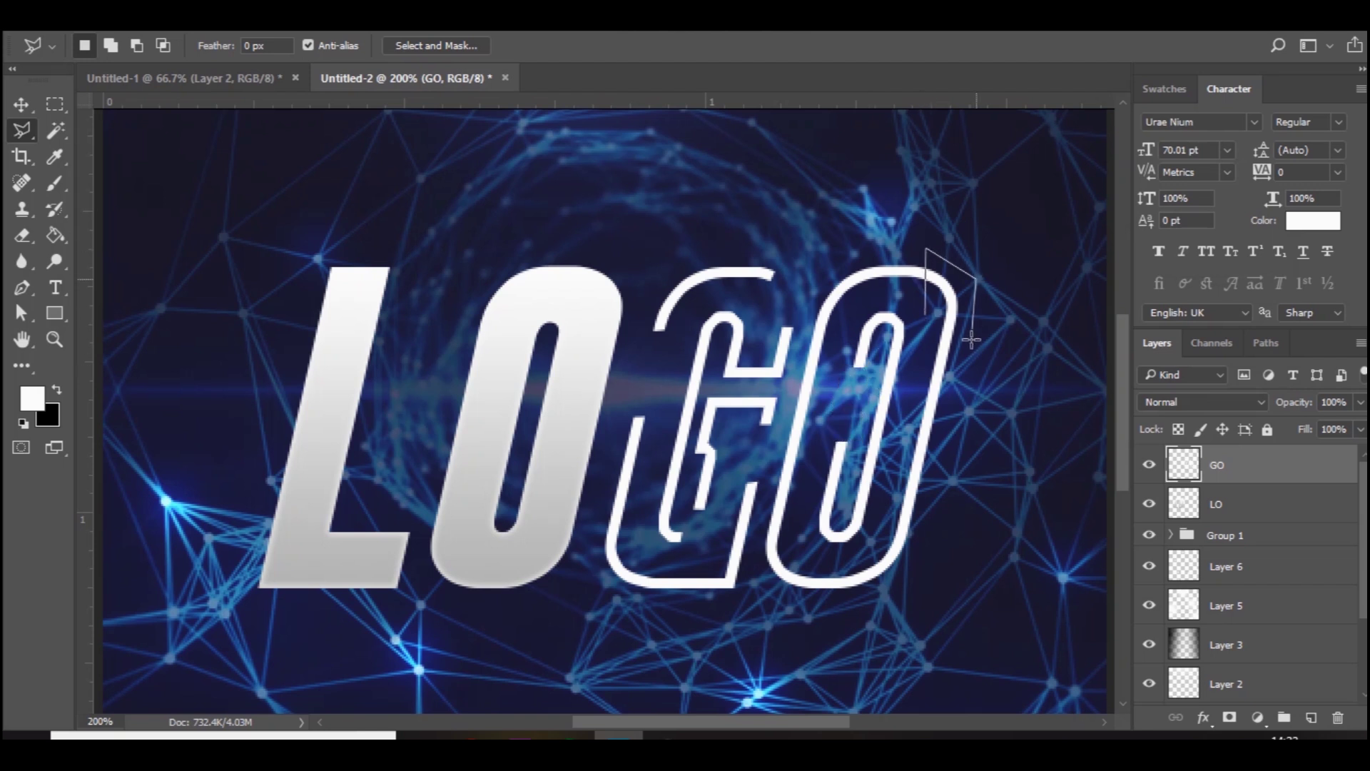
{"action": "left_click", "coordinate": [925, 319]}
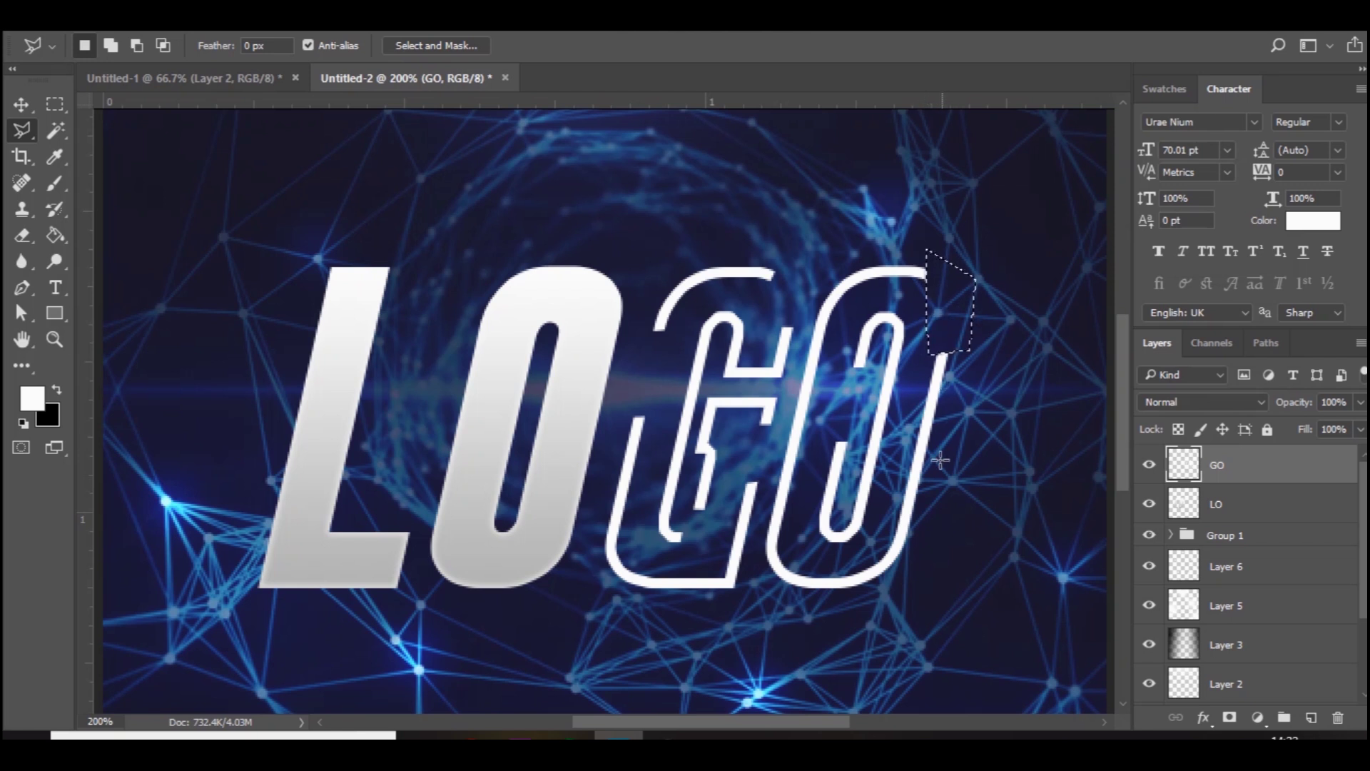
{"action": "key", "text": "ctrl+d"}
{"action": "left_click", "coordinate": [892, 506]}
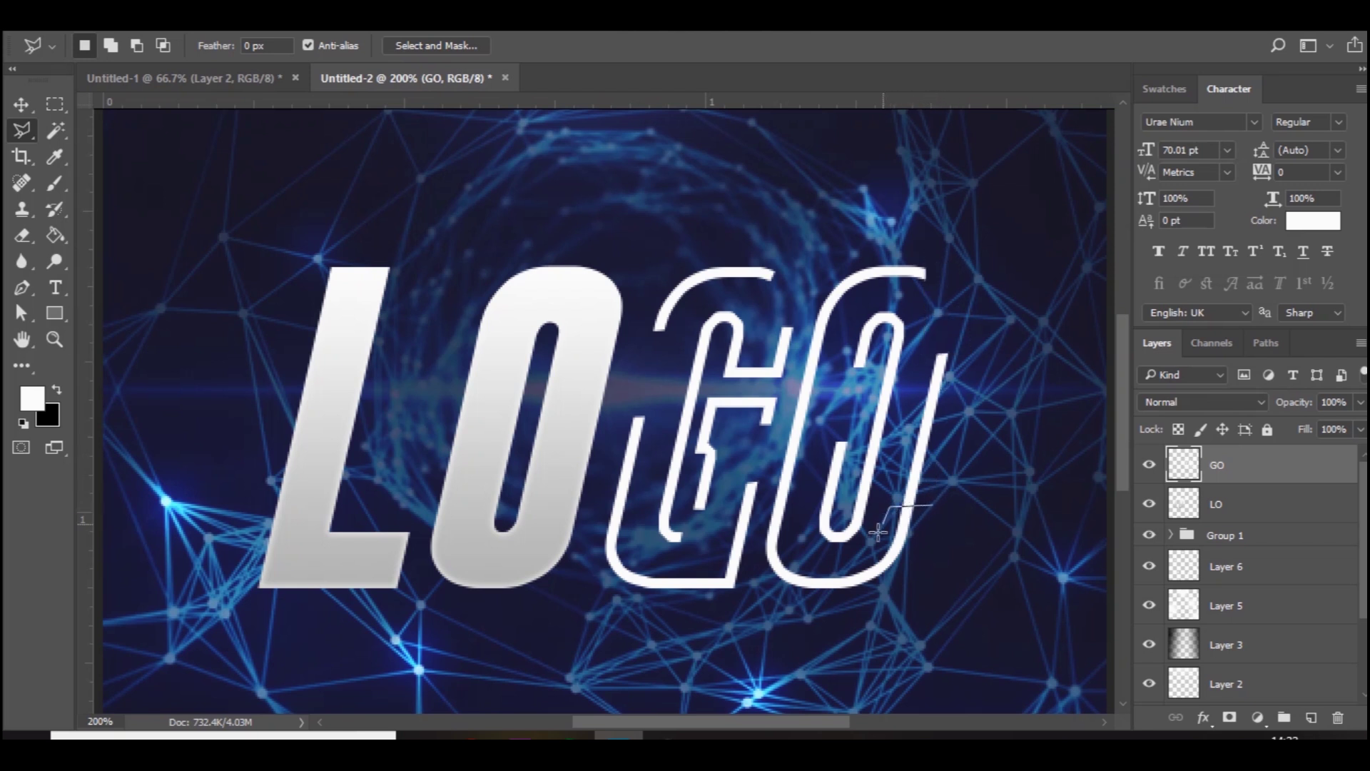
{"action": "left_click", "coordinate": [905, 589]}
{"action": "left_click", "coordinate": [935, 507]}
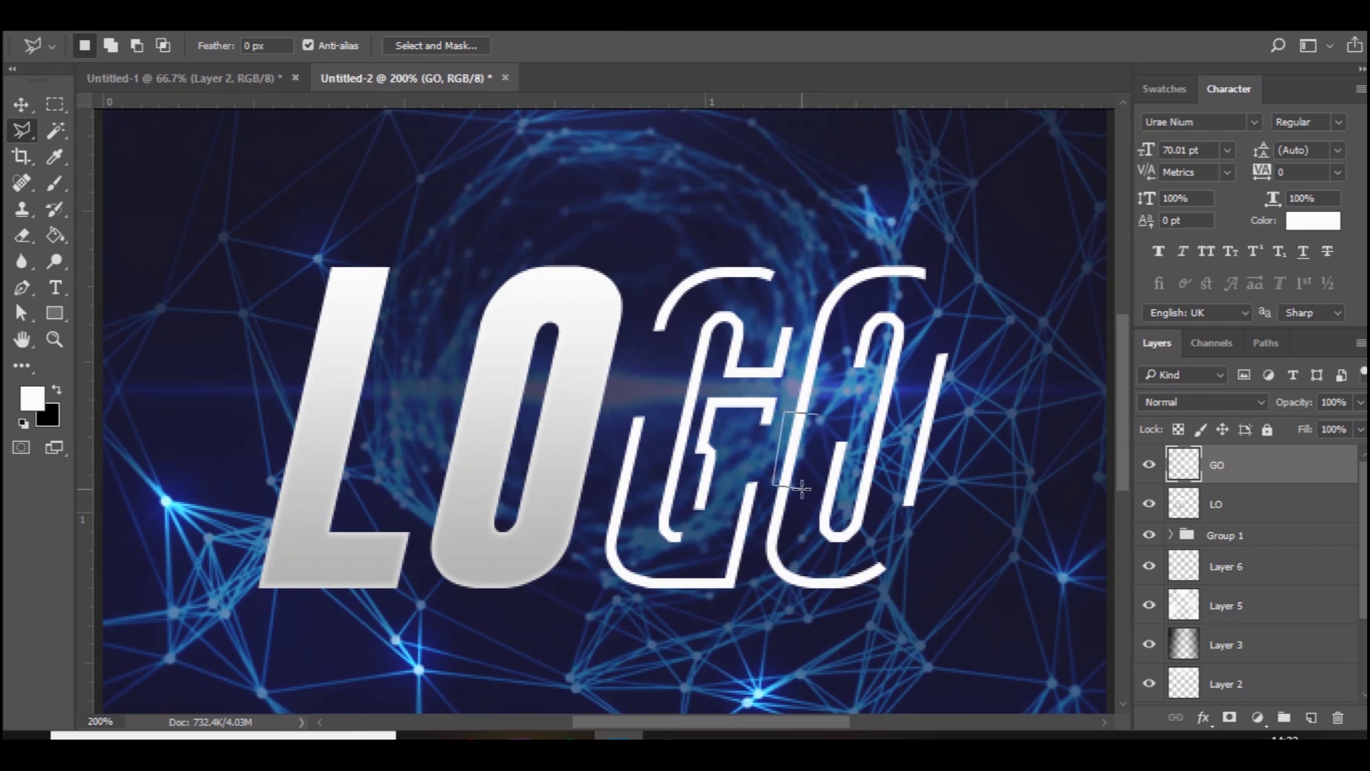
{"action": "left_click", "coordinate": [818, 414]}
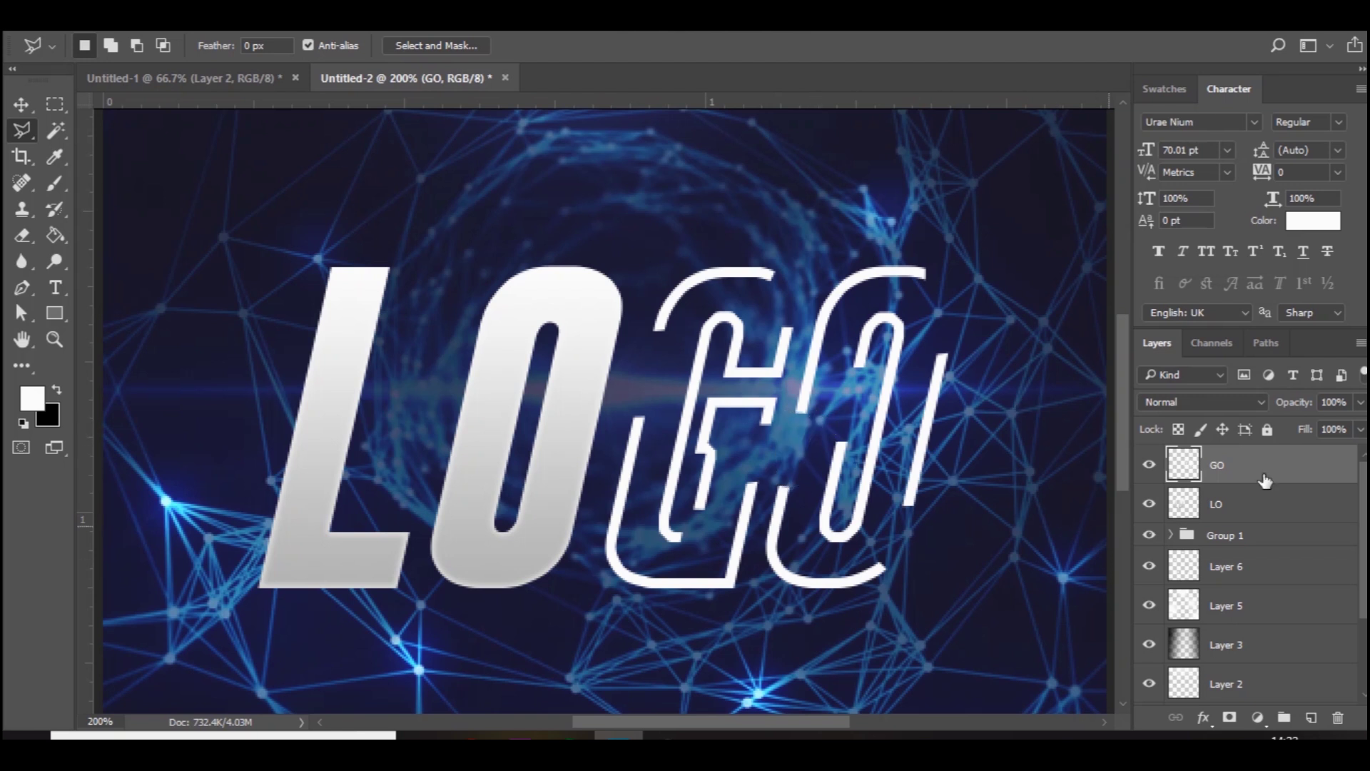
- Set the GO layer to Overlay and stack two duplicate copies of it
{"action": "key", "text": "ctrl+minus"}
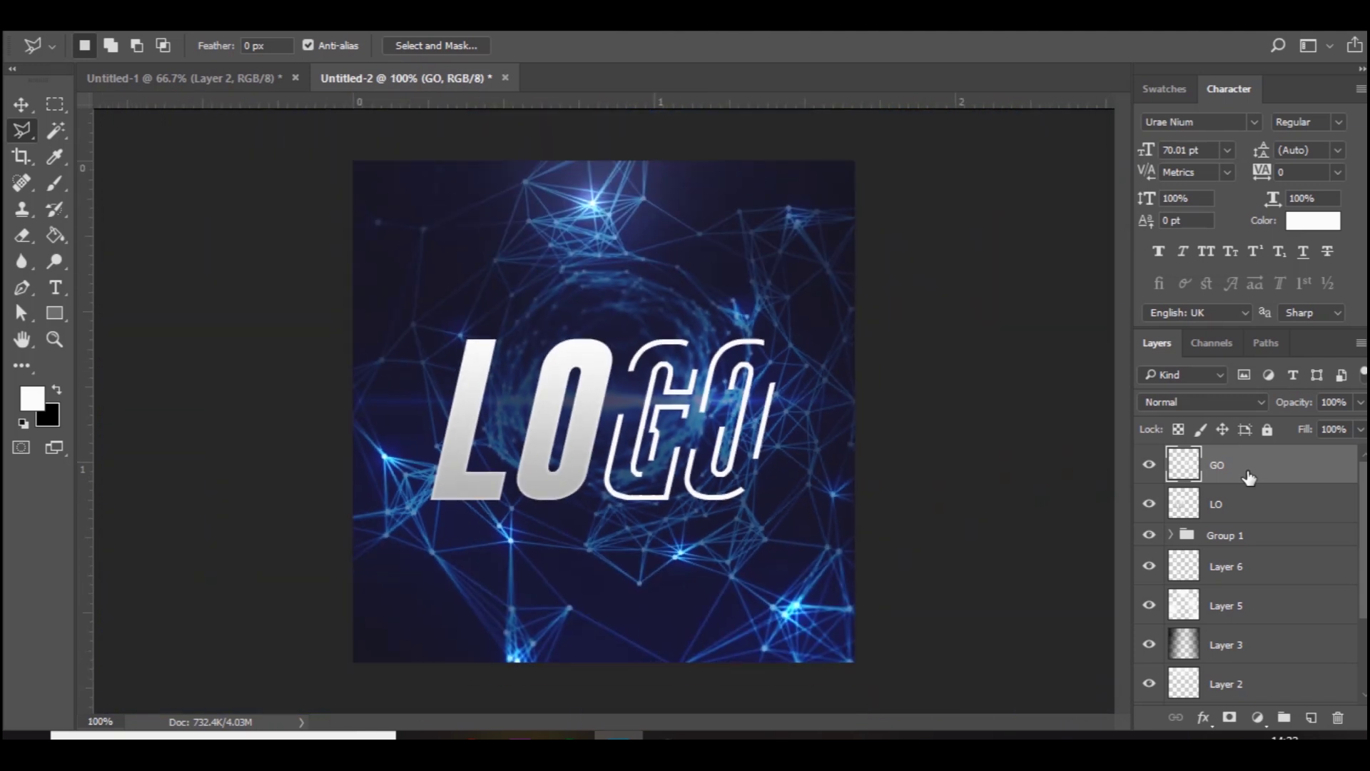
{"action": "left_click", "coordinate": [1224, 405]}
{"action": "left_click", "coordinate": [1217, 199]}
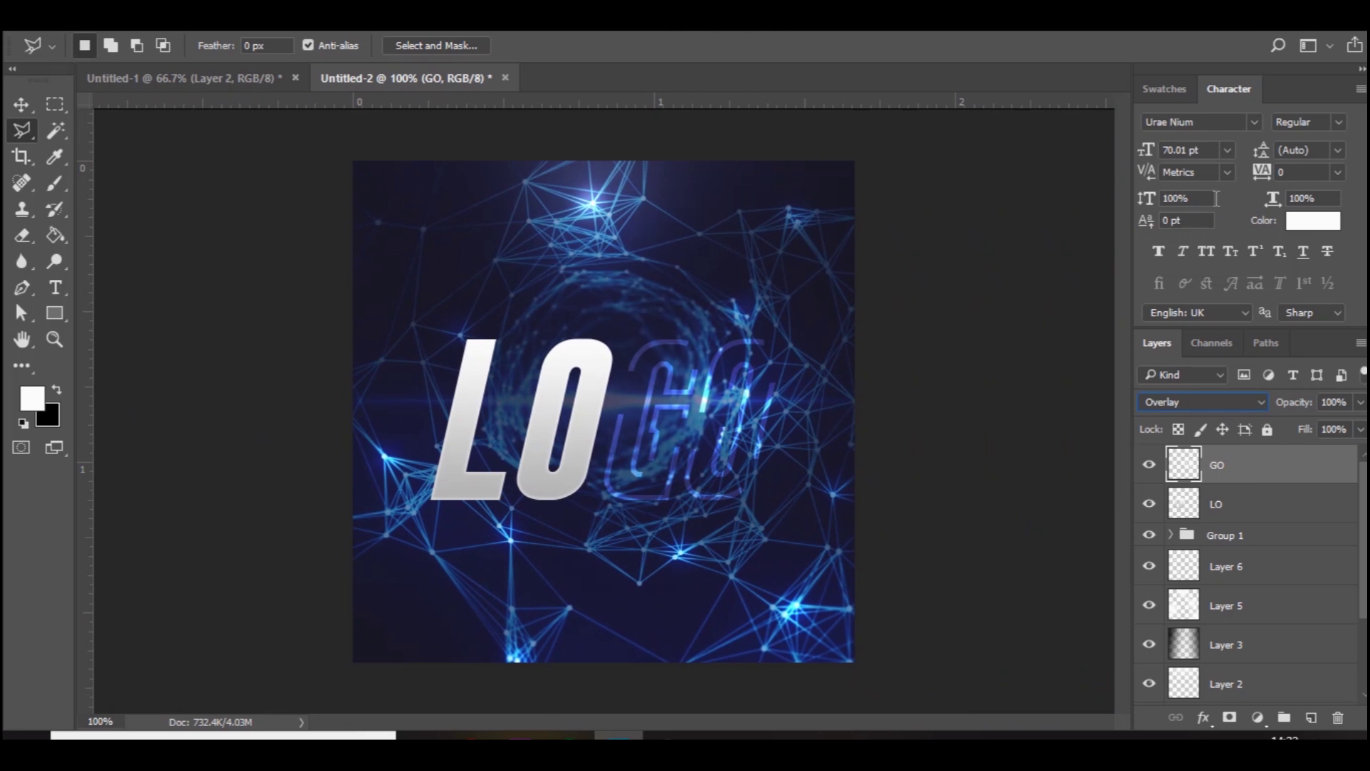
{"action": "left_click", "coordinate": [22, 107]}
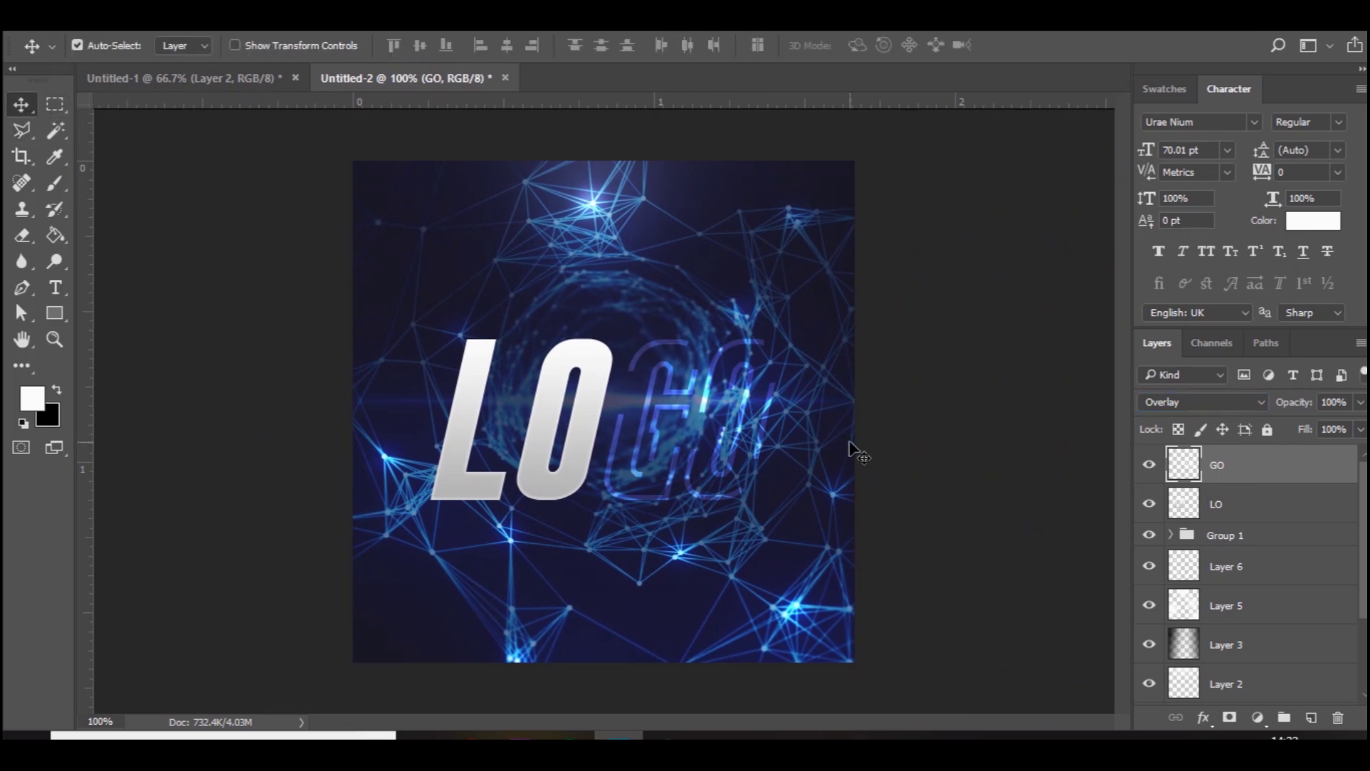
{"action": "left_click_drag", "start_coordinate": [850, 452], "coordinate": [853, 450], "text": "alt"}
{"action": "left_click", "coordinate": [850, 453], "text": "alt"}
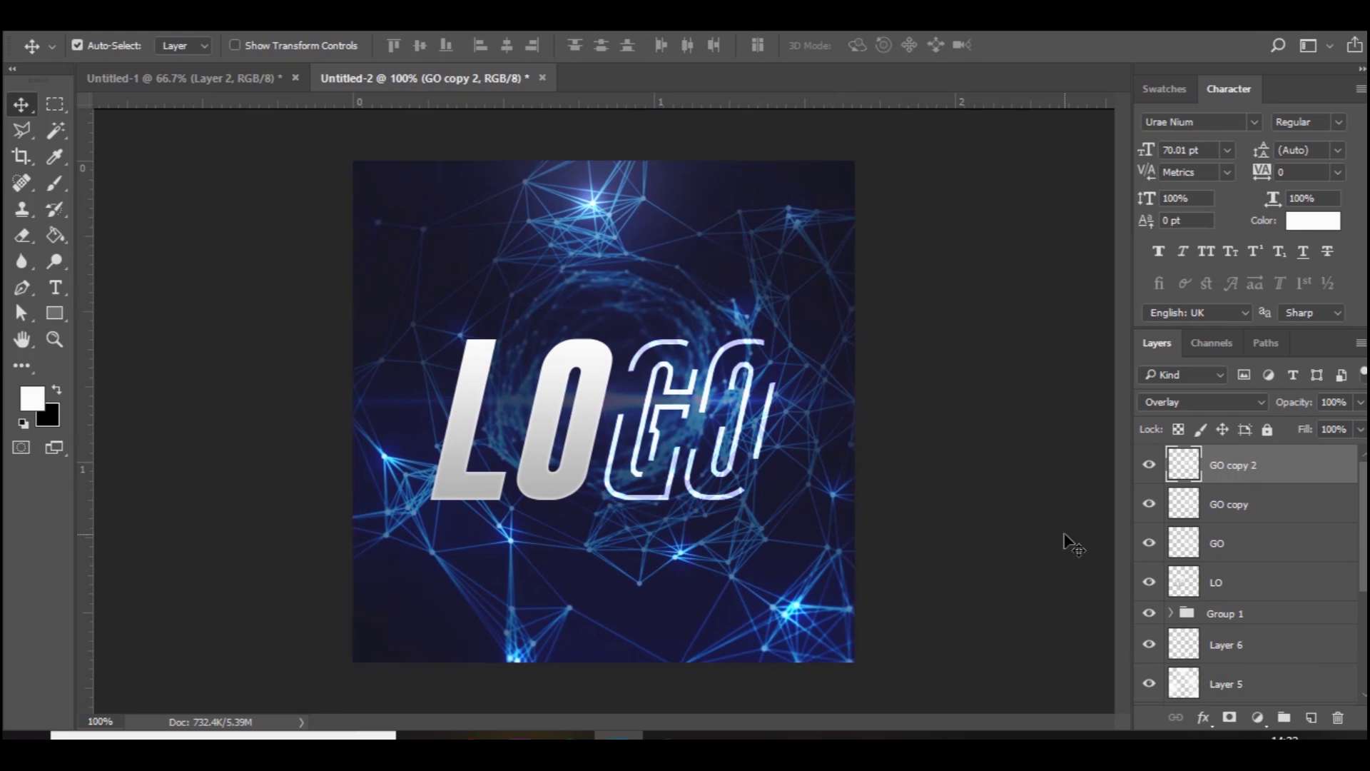
- Softly erase the bright outline at the G's lower-left and top arc
{"action": "key", "text": "ctrl+plus"}
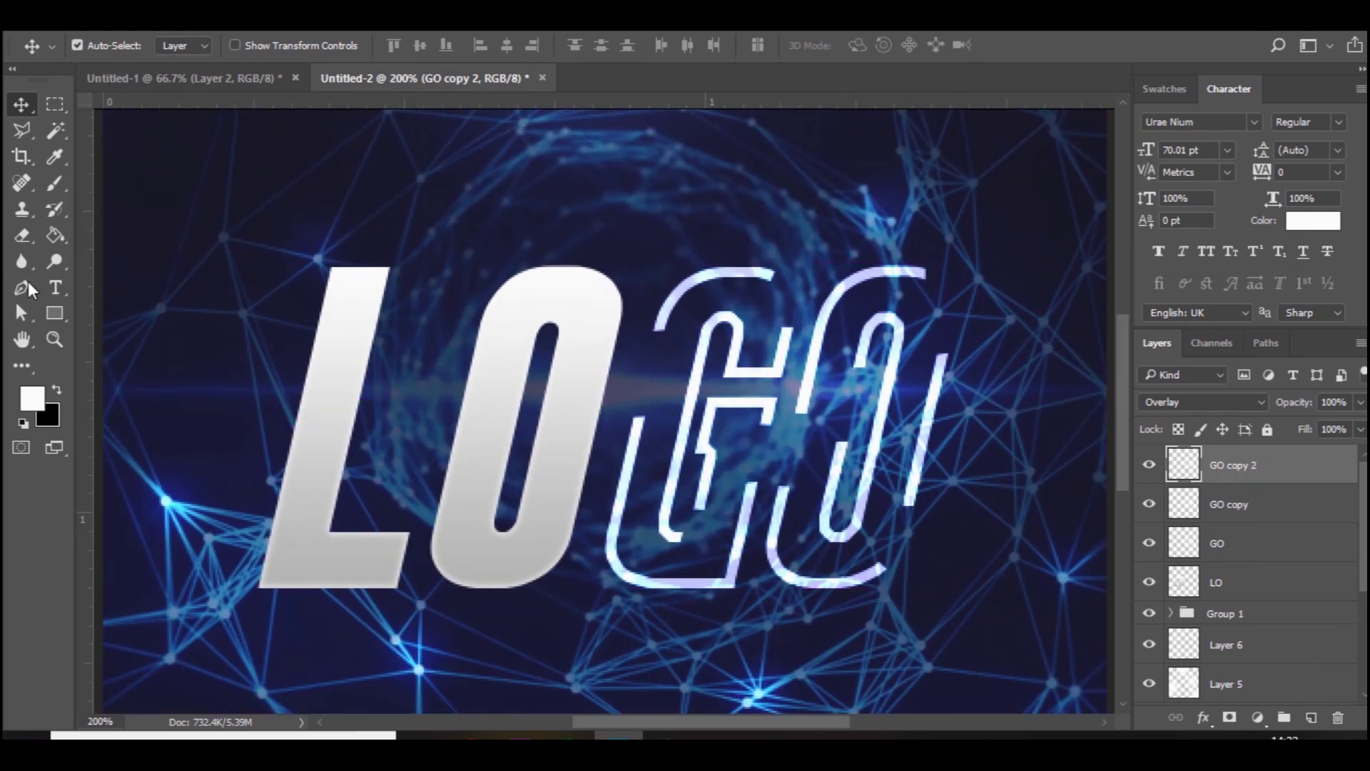
{"action": "left_click", "coordinate": [19, 240]}
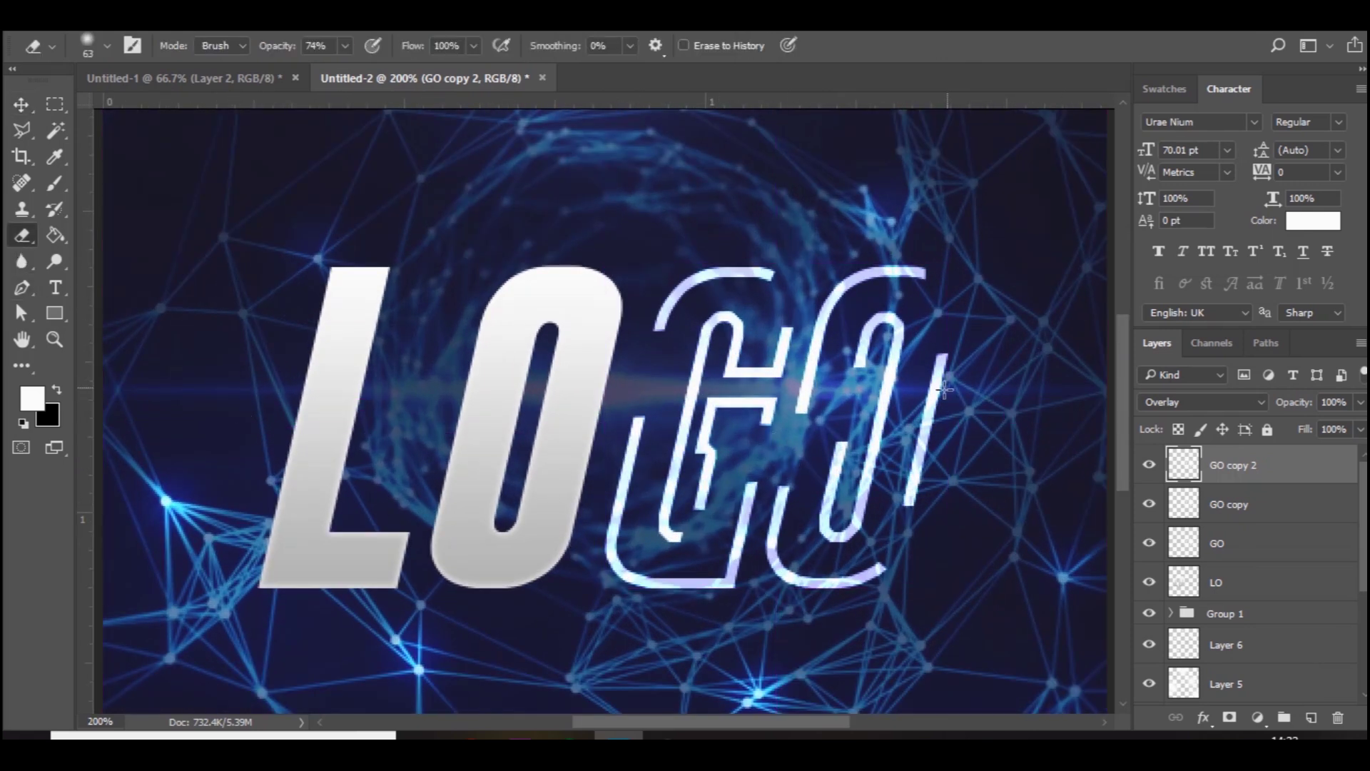
{"action": "mouse_move", "coordinate": [882, 434]}
{"action": "left_mouse_down"}
{"action": "mouse_move", "coordinate": [804, 439]}
{"action": "mouse_move", "coordinate": [837, 443]}
{"action": "mouse_move", "coordinate": [811, 460]}
{"action": "mouse_move", "coordinate": [781, 453]}
{"action": "left_mouse_up"}
{"action": "mouse_move", "coordinate": [610, 543]}
{"action": "left_mouse_down"}
{"action": "mouse_move", "coordinate": [572, 498]}
{"action": "mouse_move", "coordinate": [608, 540]}
{"action": "left_mouse_up"}
{"action": "left_click_drag", "start_coordinate": [748, 176], "coordinate": [746, 186]}
{"action": "mouse_move", "coordinate": [750, 429]}
{"action": "left_mouse_down"}
{"action": "mouse_move", "coordinate": [726, 430]}
{"action": "mouse_move", "coordinate": [856, 289]}
{"action": "mouse_move", "coordinate": [966, 397]}
{"action": "mouse_move", "coordinate": [810, 474]}
{"action": "mouse_move", "coordinate": [820, 496]}
{"action": "mouse_move", "coordinate": [814, 482]}
{"action": "left_mouse_up"}
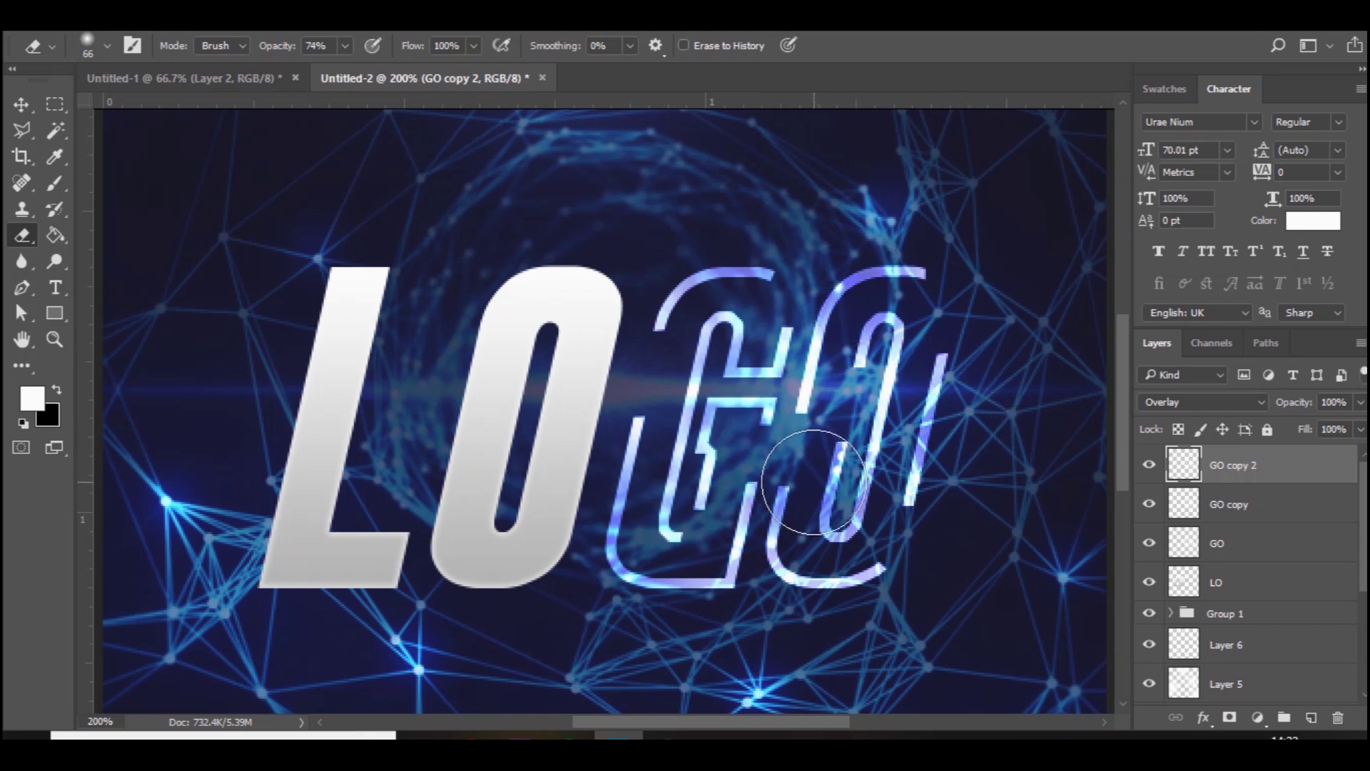
- Toggle the GO copy layer off and on to compare the glow
{"action": "left_click", "coordinate": [22, 106]}
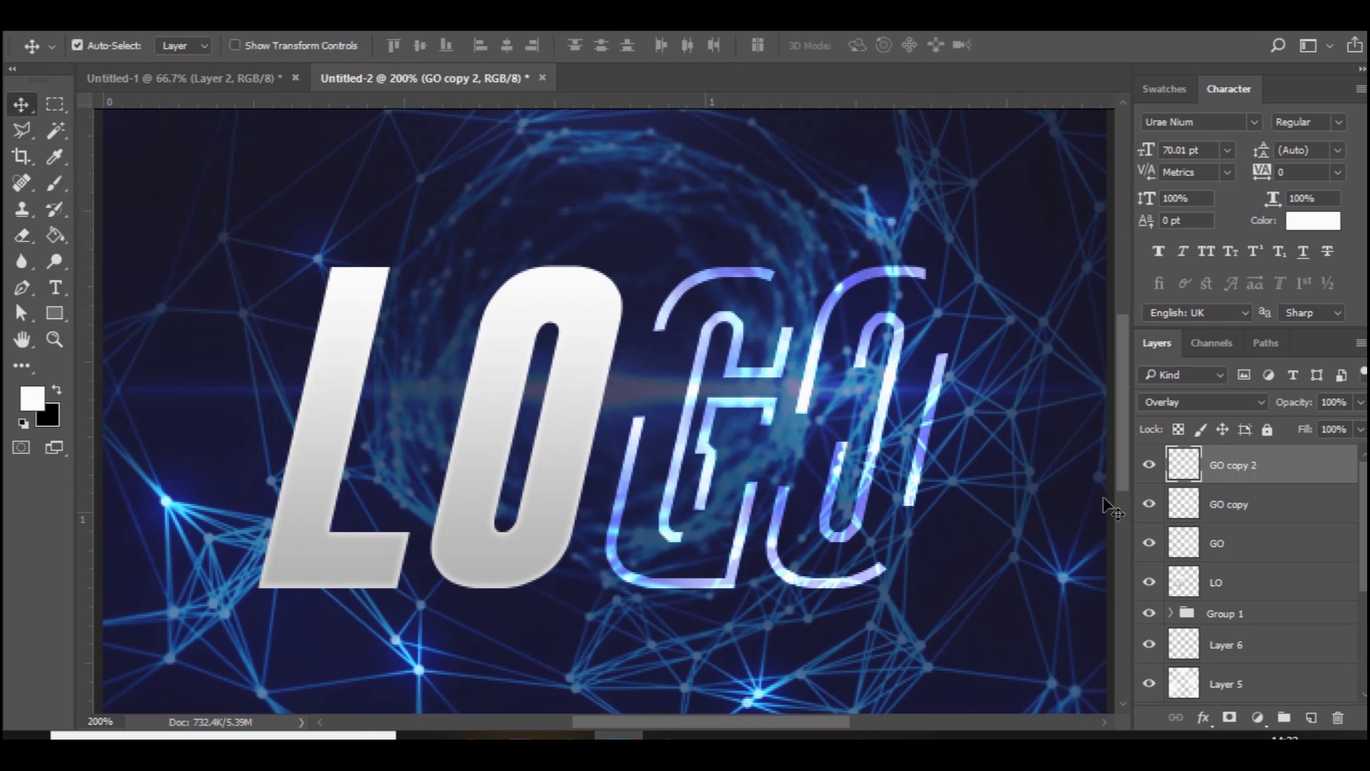
{"action": "left_click", "coordinate": [1149, 503]}
{"action": "left_click", "coordinate": [1149, 503]}
{"action": "key", "text": "ctrl"}
{"action": "key", "text": "ctrl+minus"}
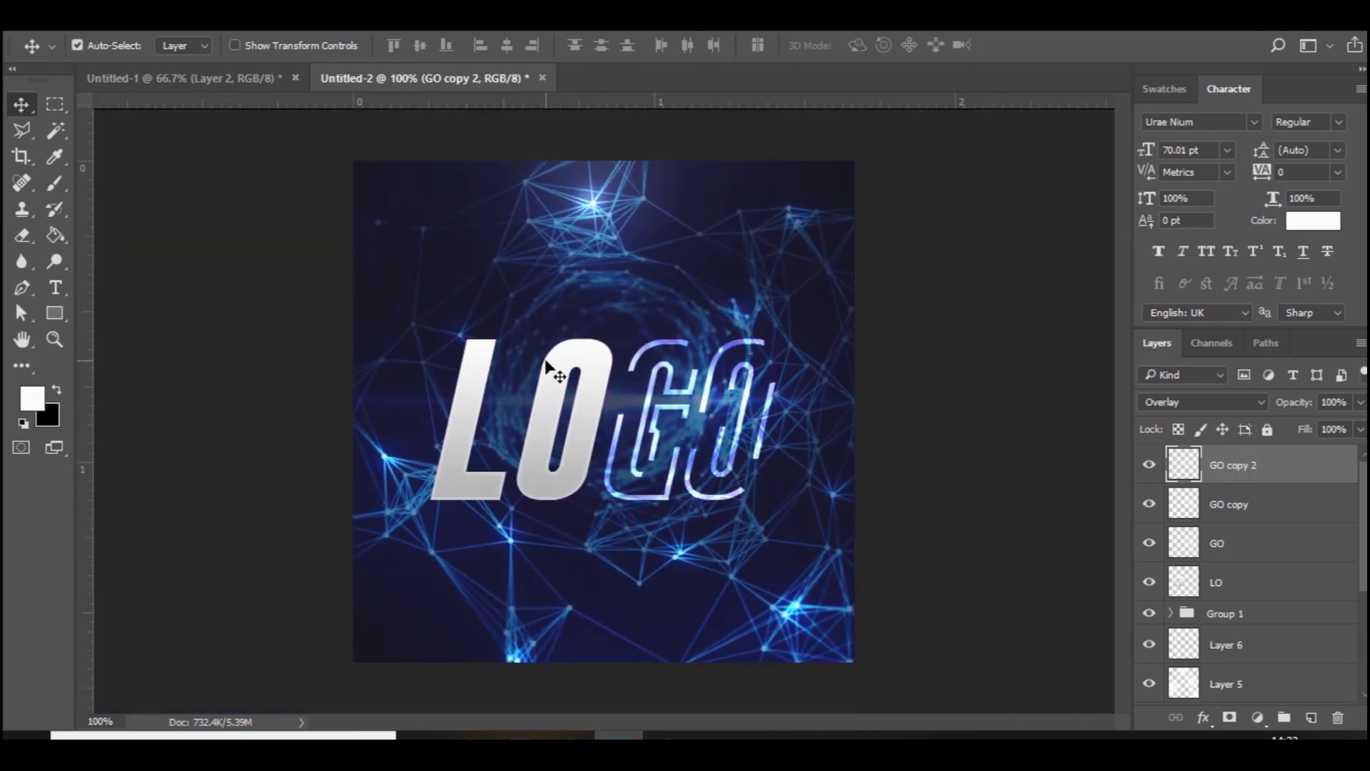
- Copy the 'Plexus render lines from two points' image from Google Images and return to Photoshop
{"action": "left_click", "coordinate": [471, 735]}
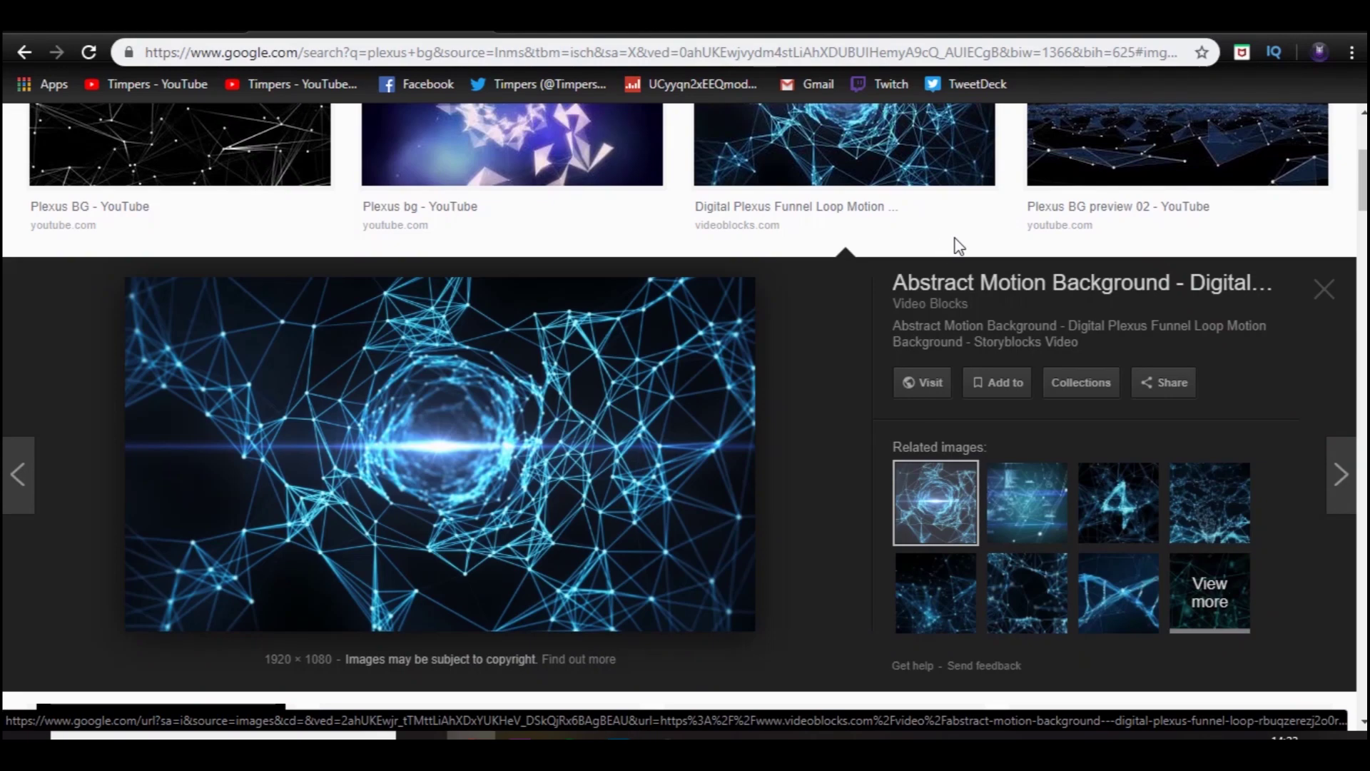
{"action": "left_click", "coordinate": [1334, 289]}
{"action": "scroll", "coordinate": [1334, 289], "scroll_direction": "up", "scroll_amount": 3}
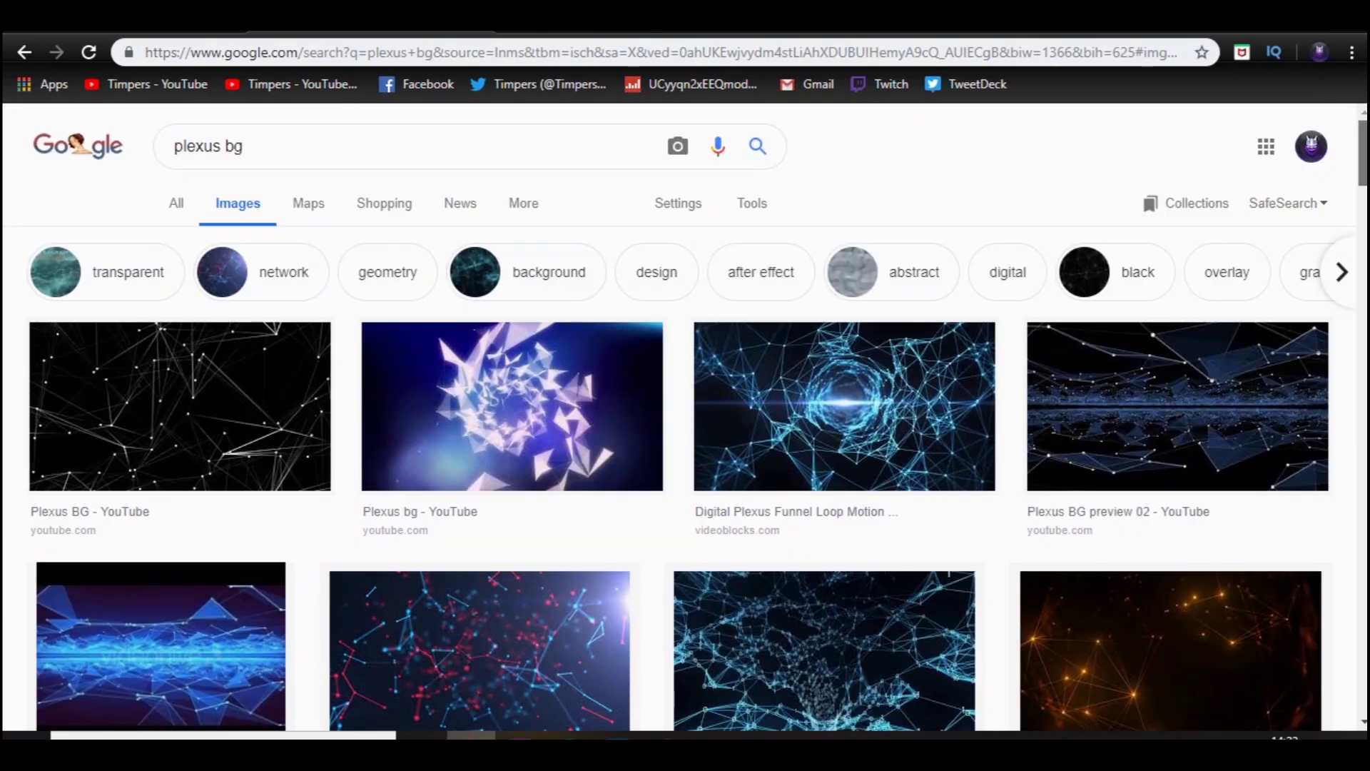
{"action": "scroll", "coordinate": [665, 517], "scroll_direction": "down", "scroll_amount": 10}
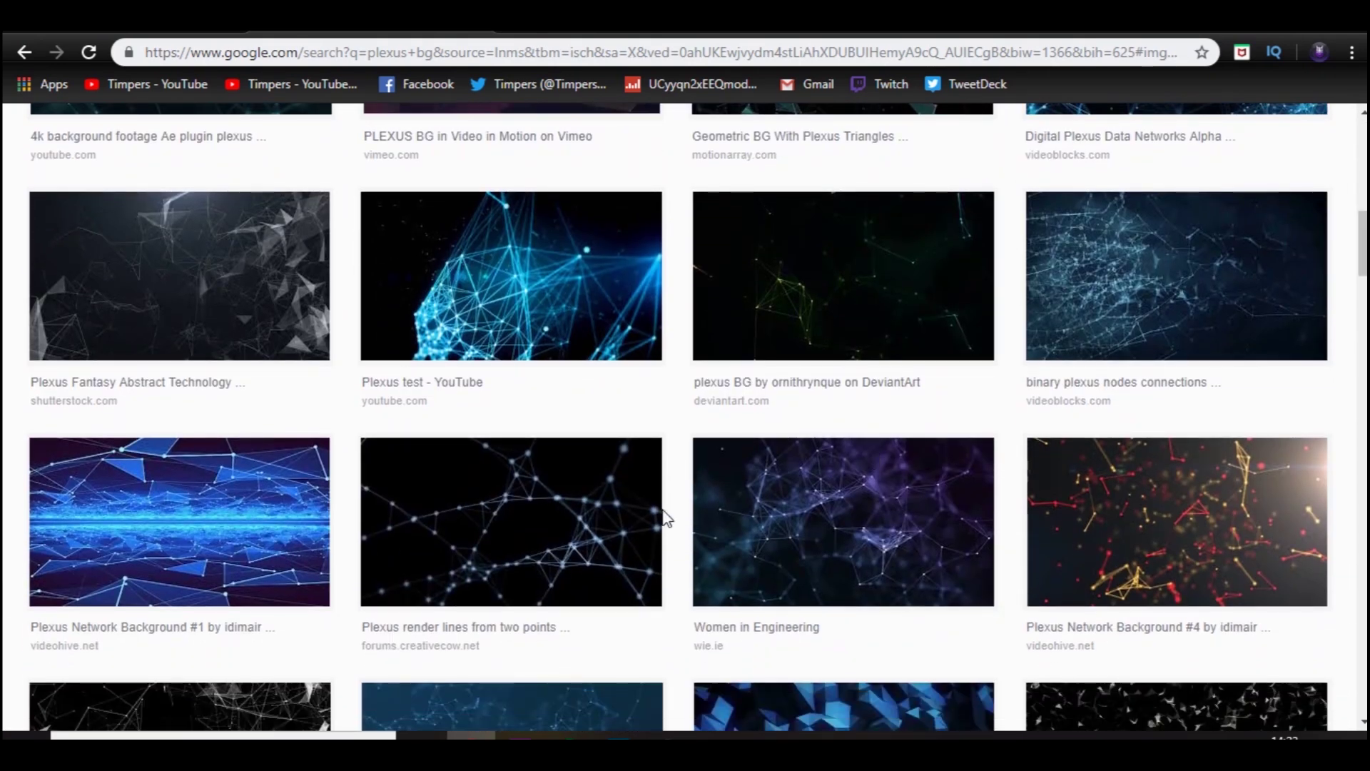
{"action": "left_click", "coordinate": [468, 556]}
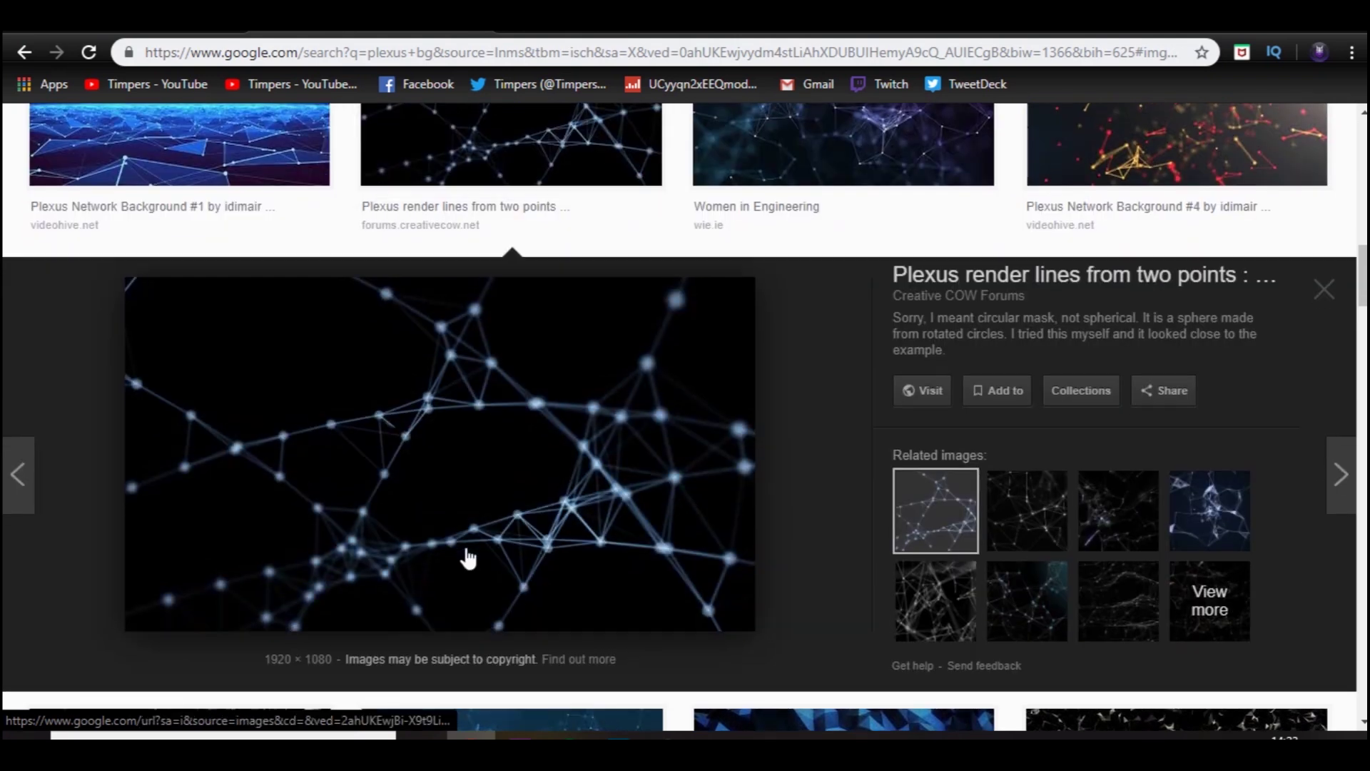
{"action": "right_click", "coordinate": [623, 423]}
{"action": "left_click", "coordinate": [734, 630]}
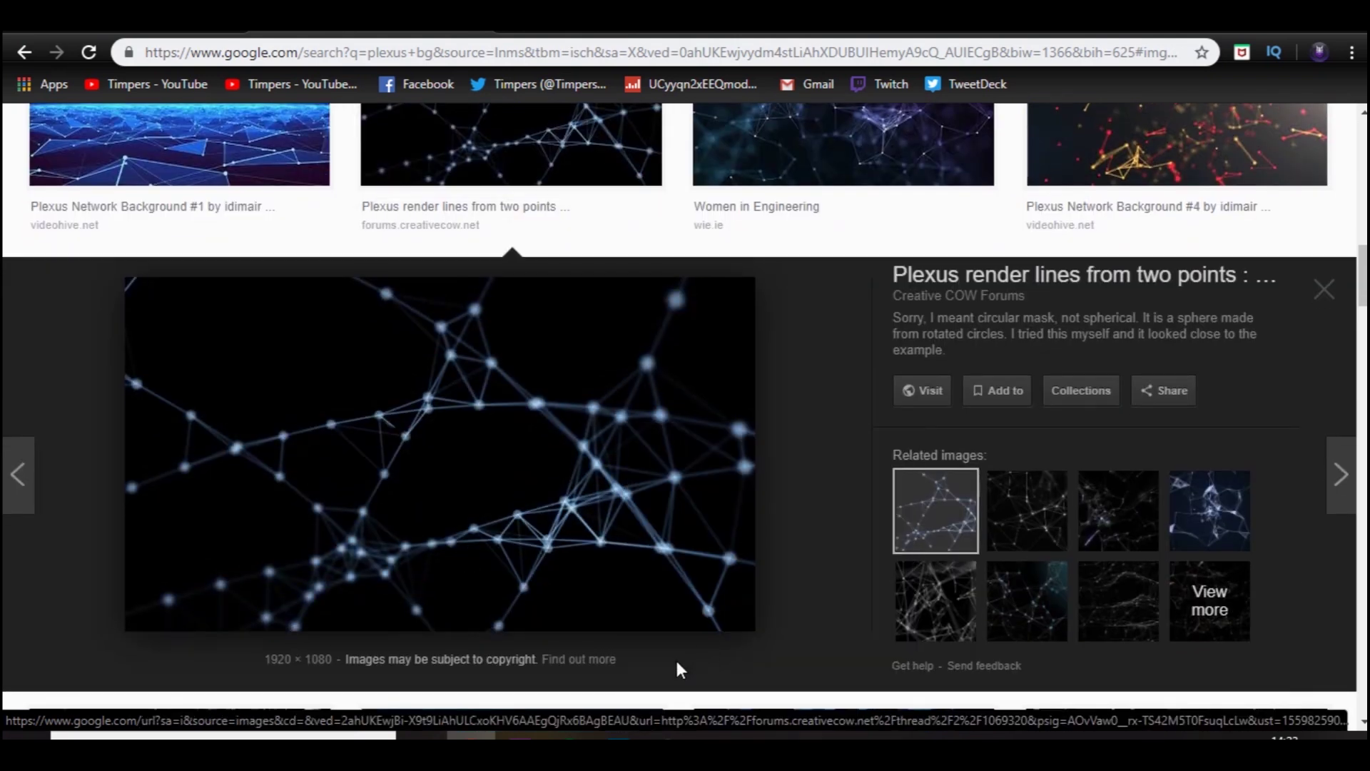
{"action": "left_click", "coordinate": [618, 735]}
- Paste the plexus image and scale it down over the GO letters
{"action": "key", "text": "ctrl+v"}
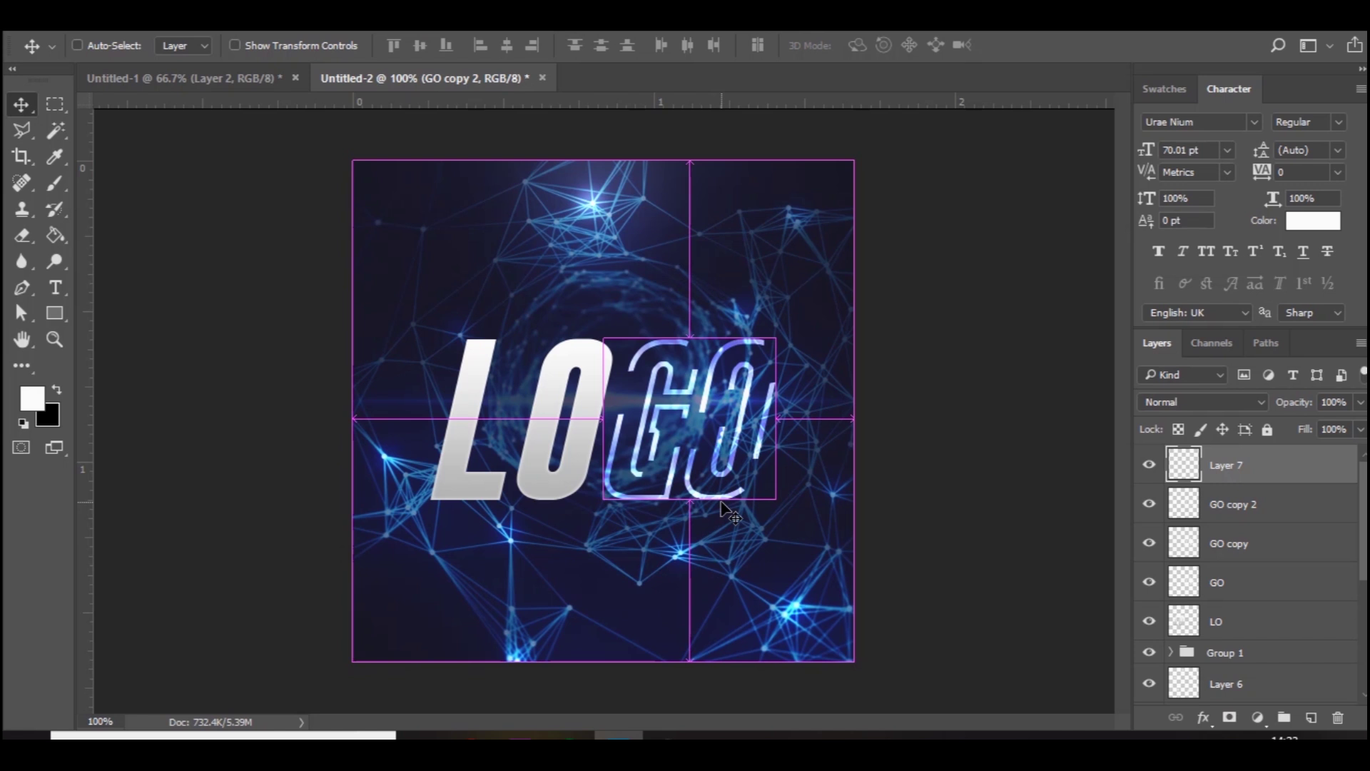
{"action": "key", "text": "ctrl+t"}
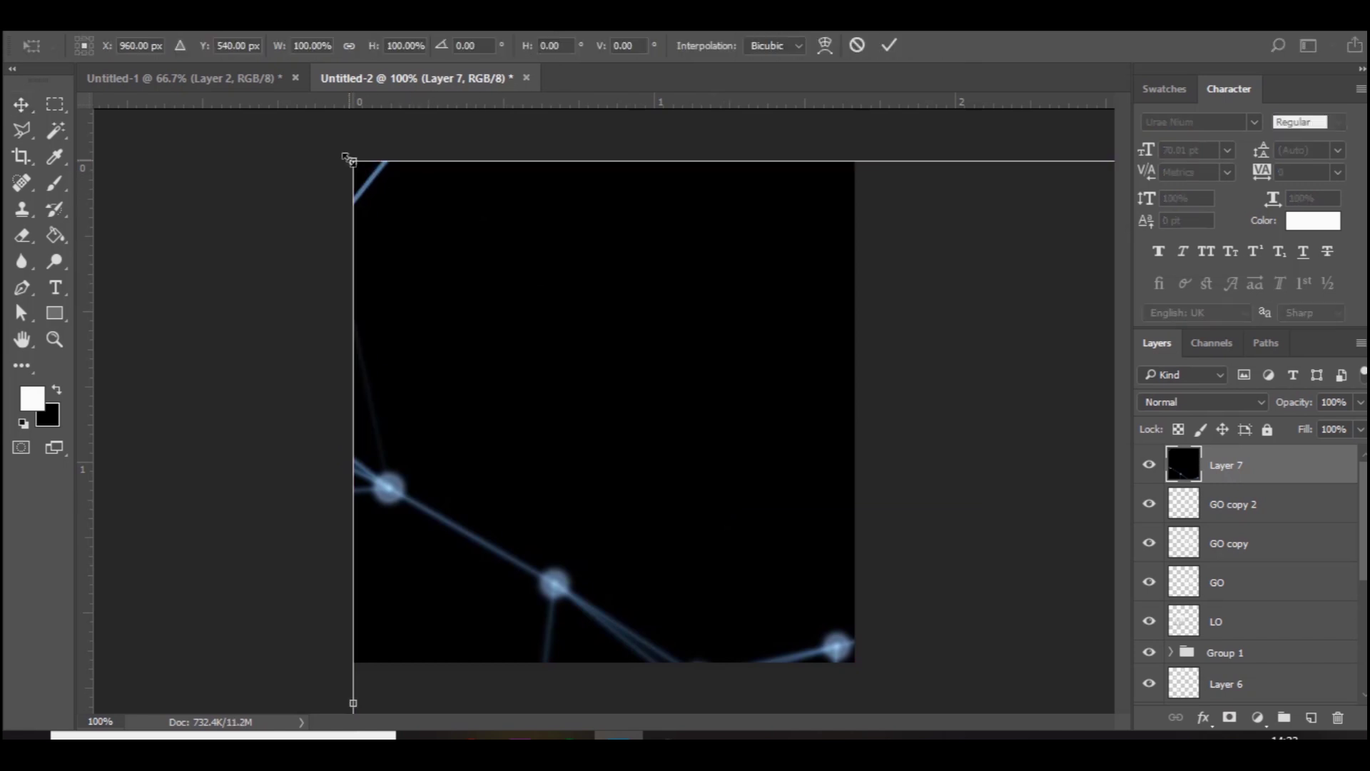
{"action": "left_click_drag", "start_coordinate": [348, 158], "coordinate": [479, 334]}
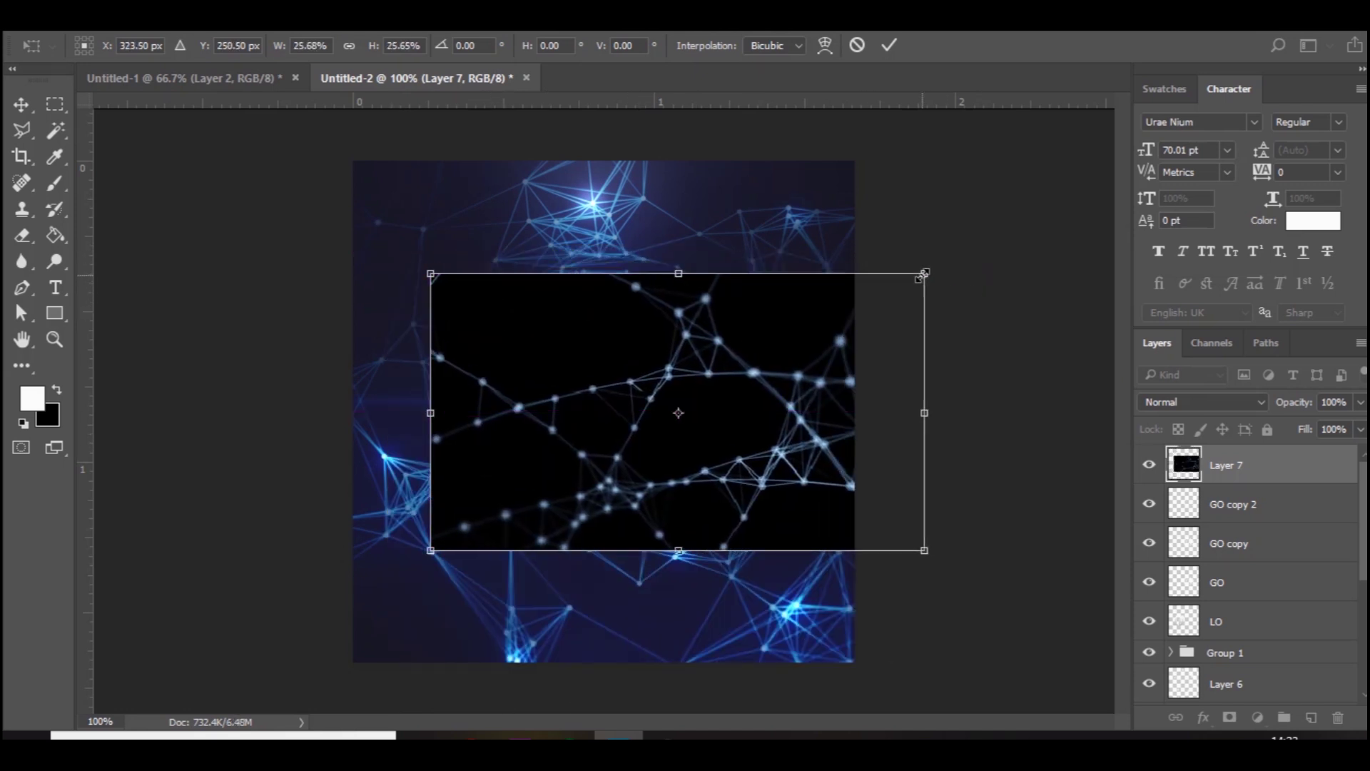
{"action": "left_click_drag", "start_coordinate": [924, 273], "coordinate": [841, 309]}
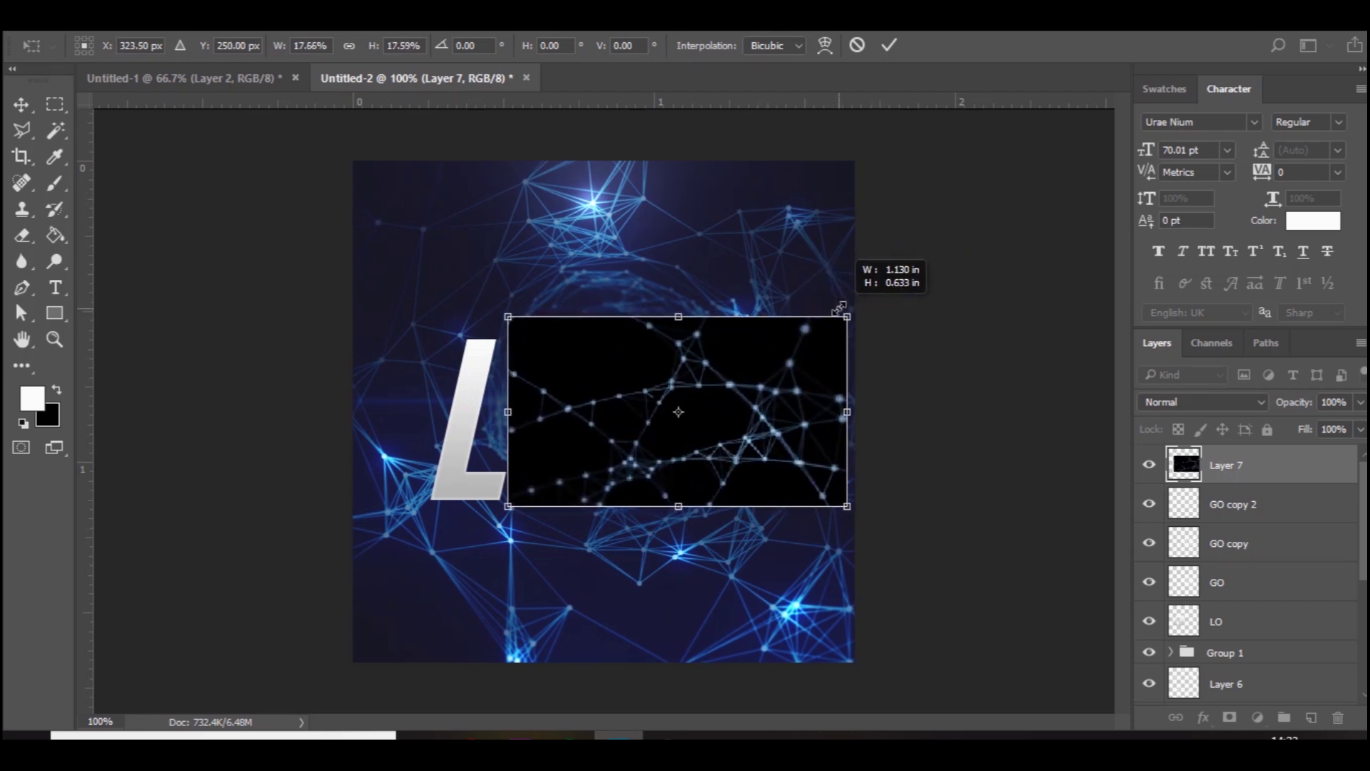
{"action": "key", "text": "Return"}
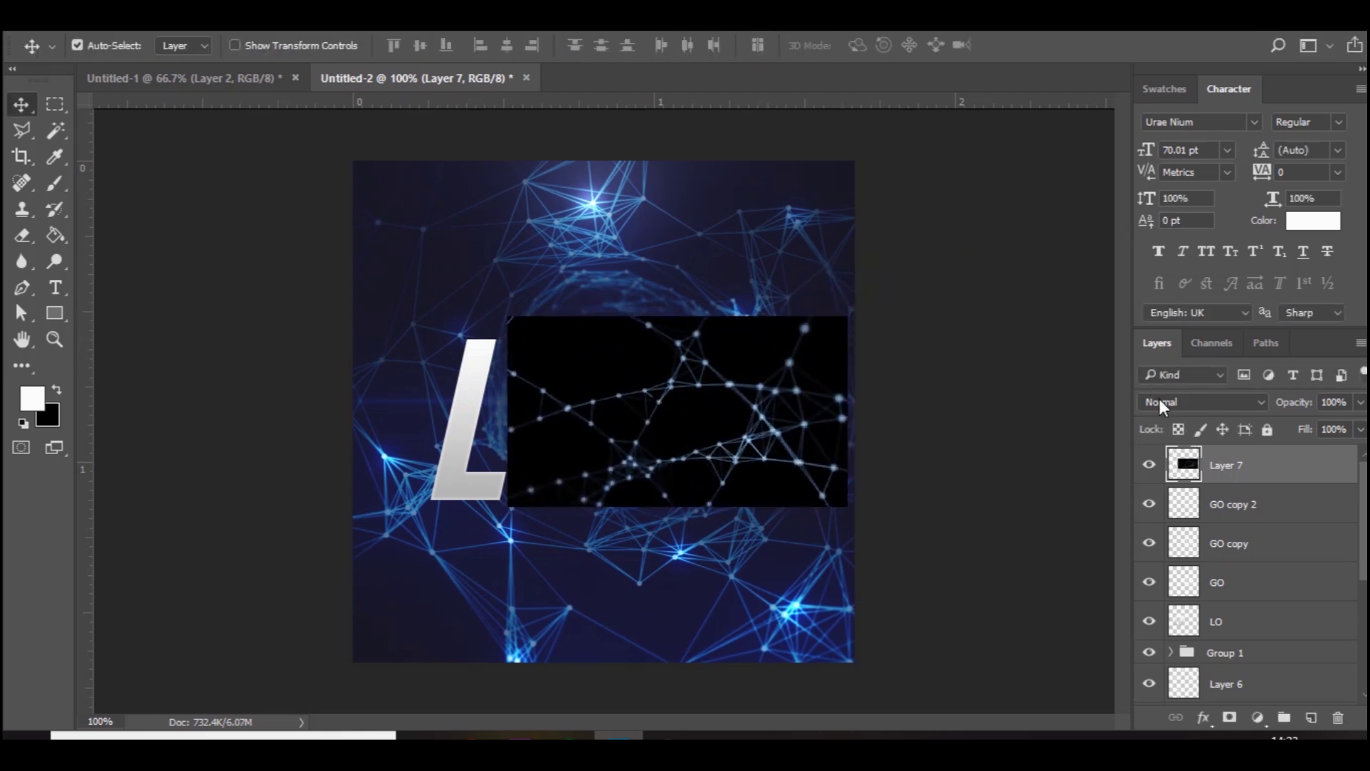
- Set the plexus layer to Color Dodge and erase its excess with a 128 px eraser
{"action": "left_click", "coordinate": [1158, 399]}
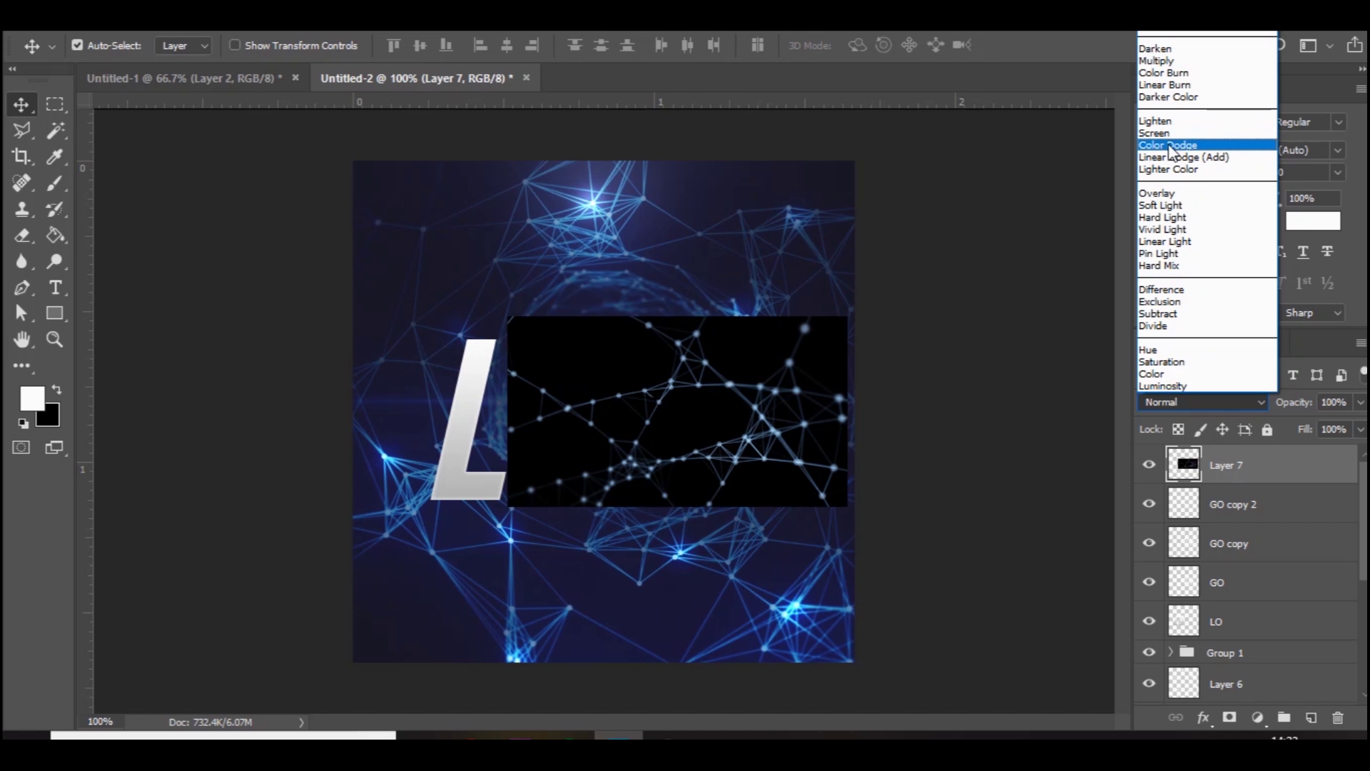
{"action": "left_click", "coordinate": [1169, 145]}
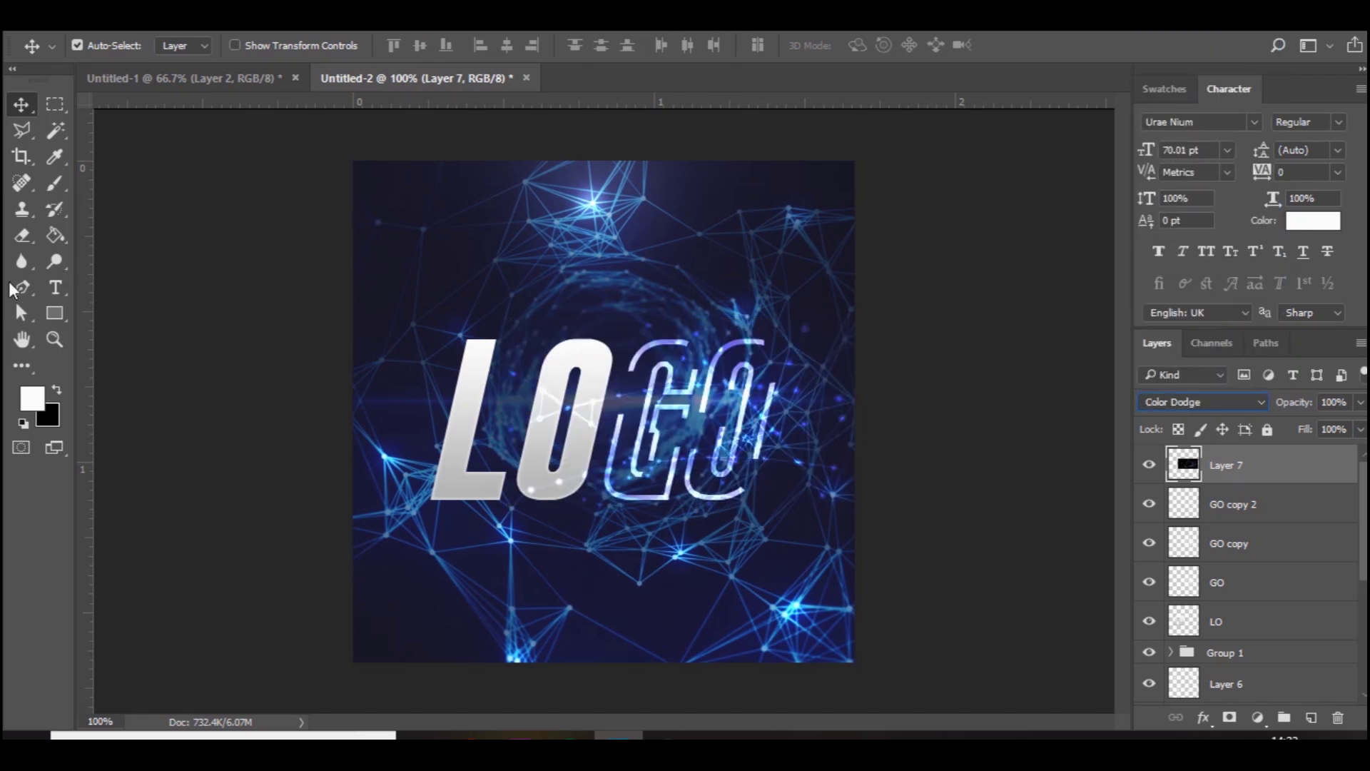
{"action": "left_click", "coordinate": [22, 235]}
{"action": "mouse_move", "coordinate": [553, 342]}
{"action": "left_mouse_down"}
{"action": "mouse_move", "coordinate": [561, 421]}
{"action": "mouse_move", "coordinate": [566, 387]}
{"action": "mouse_move", "coordinate": [539, 410]}
{"action": "left_mouse_up"}
{"action": "key", "text": "bracketright"}
{"action": "key", "text": "bracketright"}
{"action": "key", "text": "bracketright"}
{"action": "key", "text": "bracketright"}
{"action": "key", "text": "bracketright"}
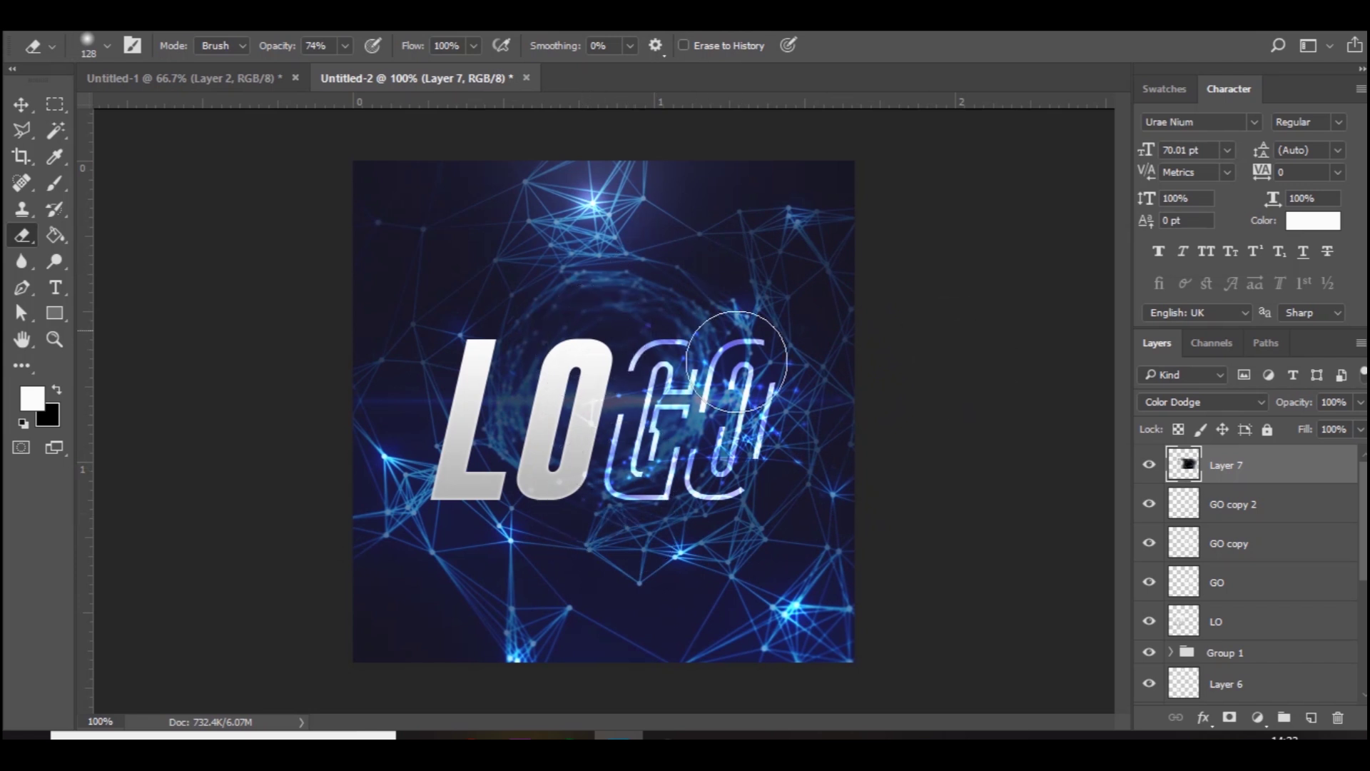
{"action": "left_click", "coordinate": [1149, 465]}
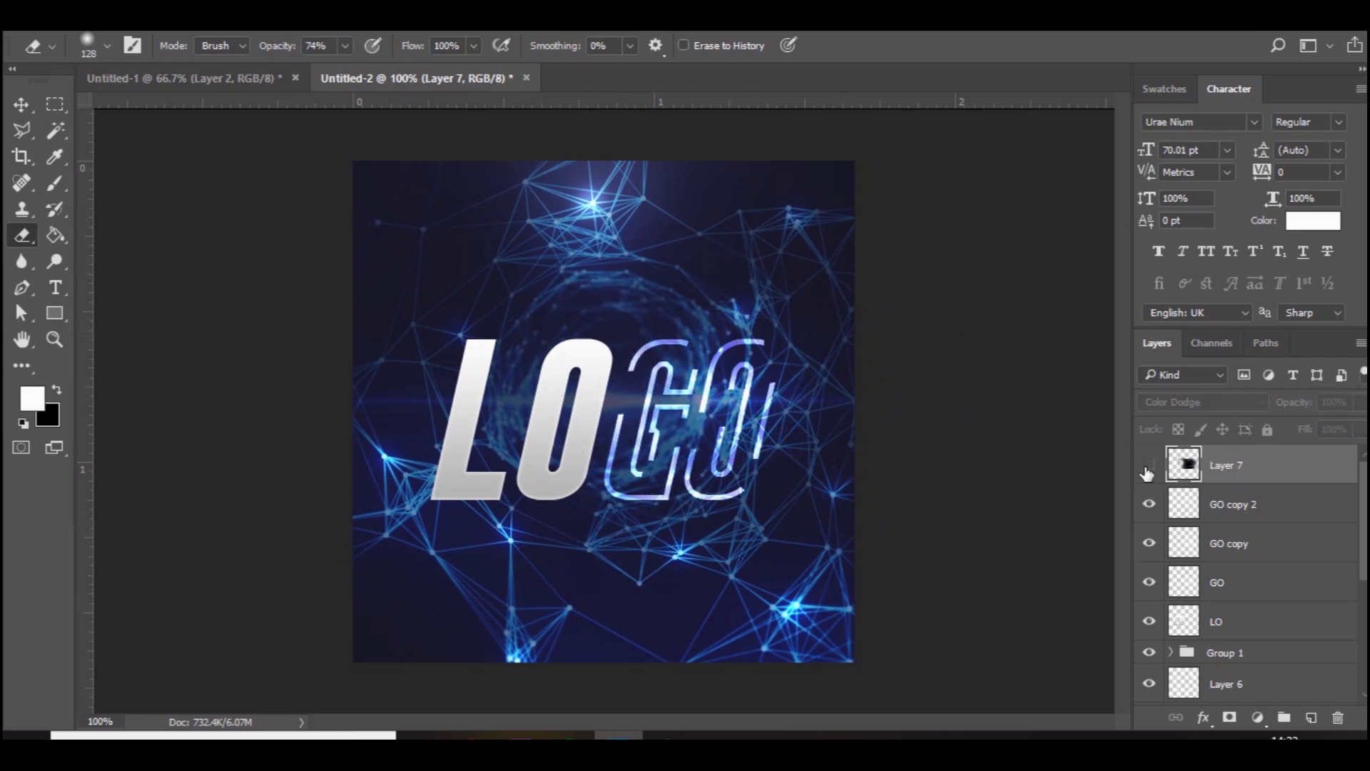
{"action": "left_click", "coordinate": [1148, 468]}
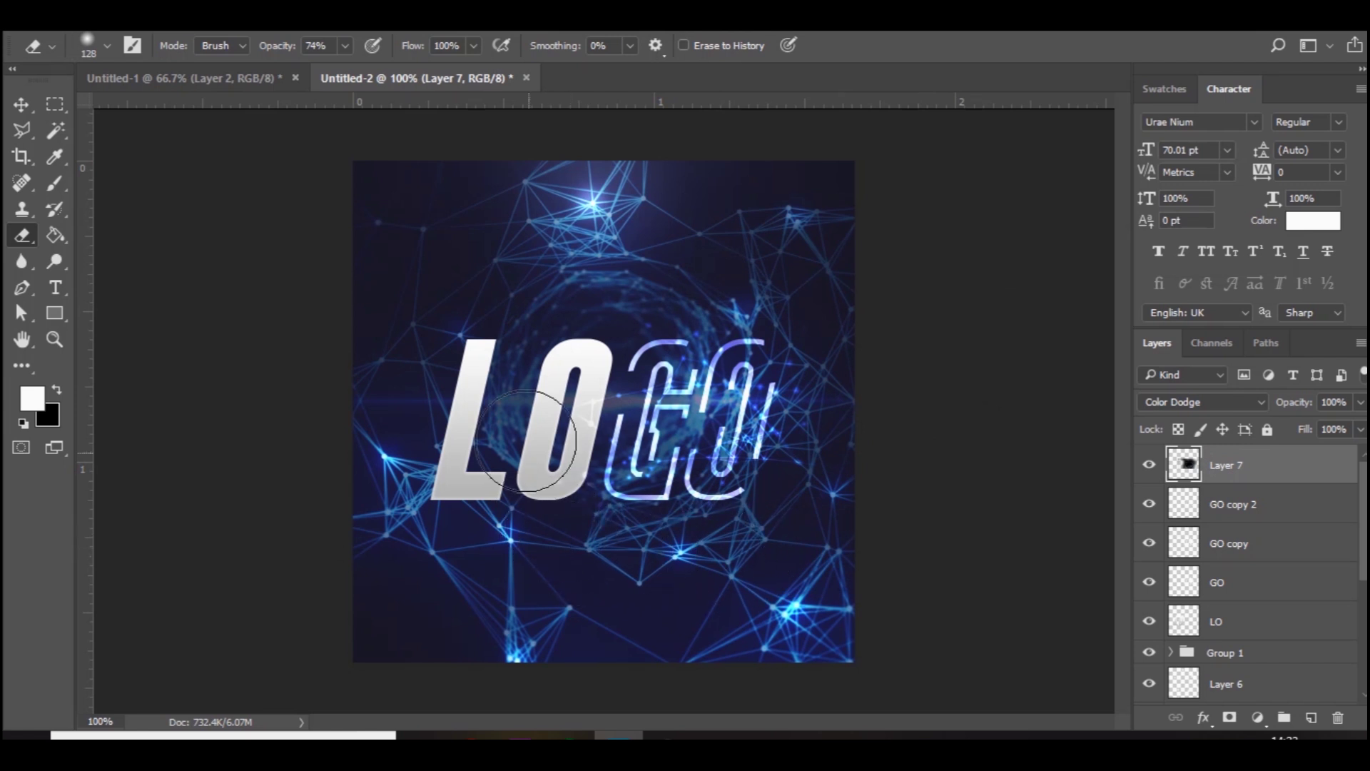
- On a new layer, paint blue lower-right and left-edge glows with a 624 px brush, in Color Dodge
{"action": "left_click", "coordinate": [1311, 717]}
{"action": "left_click", "coordinate": [54, 184]}
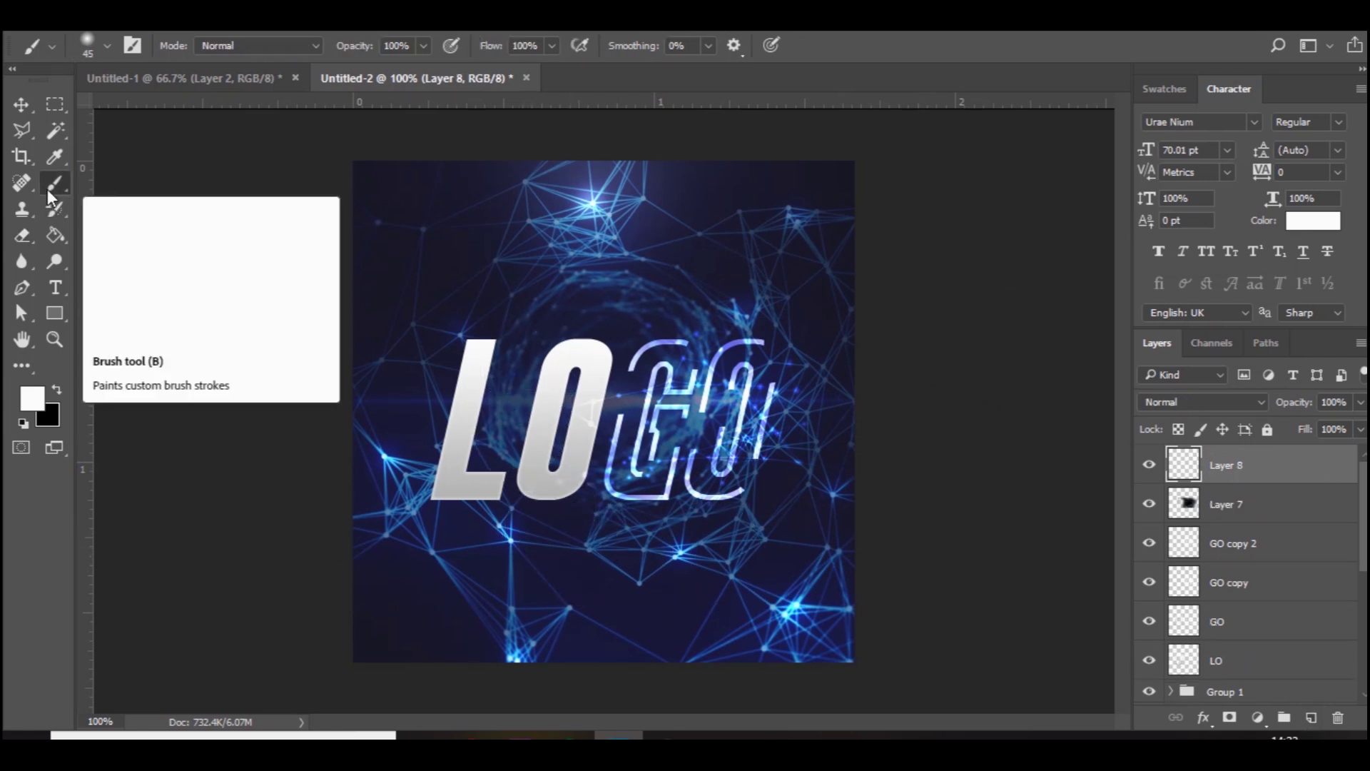
{"action": "key", "text": "ctrl+minus"}
{"action": "left_click", "coordinate": [30, 398]}
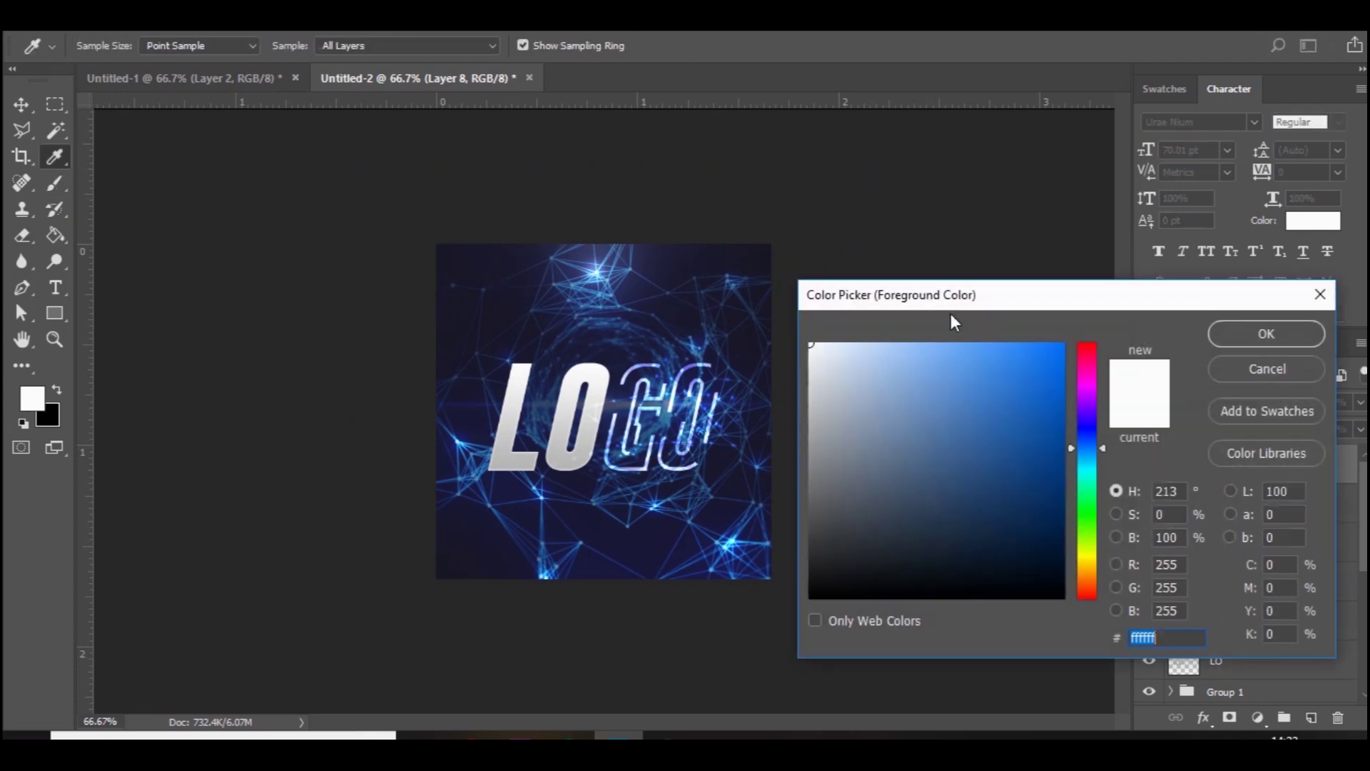
{"action": "left_click_drag", "start_coordinate": [1035, 374], "coordinate": [1068, 327]}
{"action": "key", "text": "Return"}
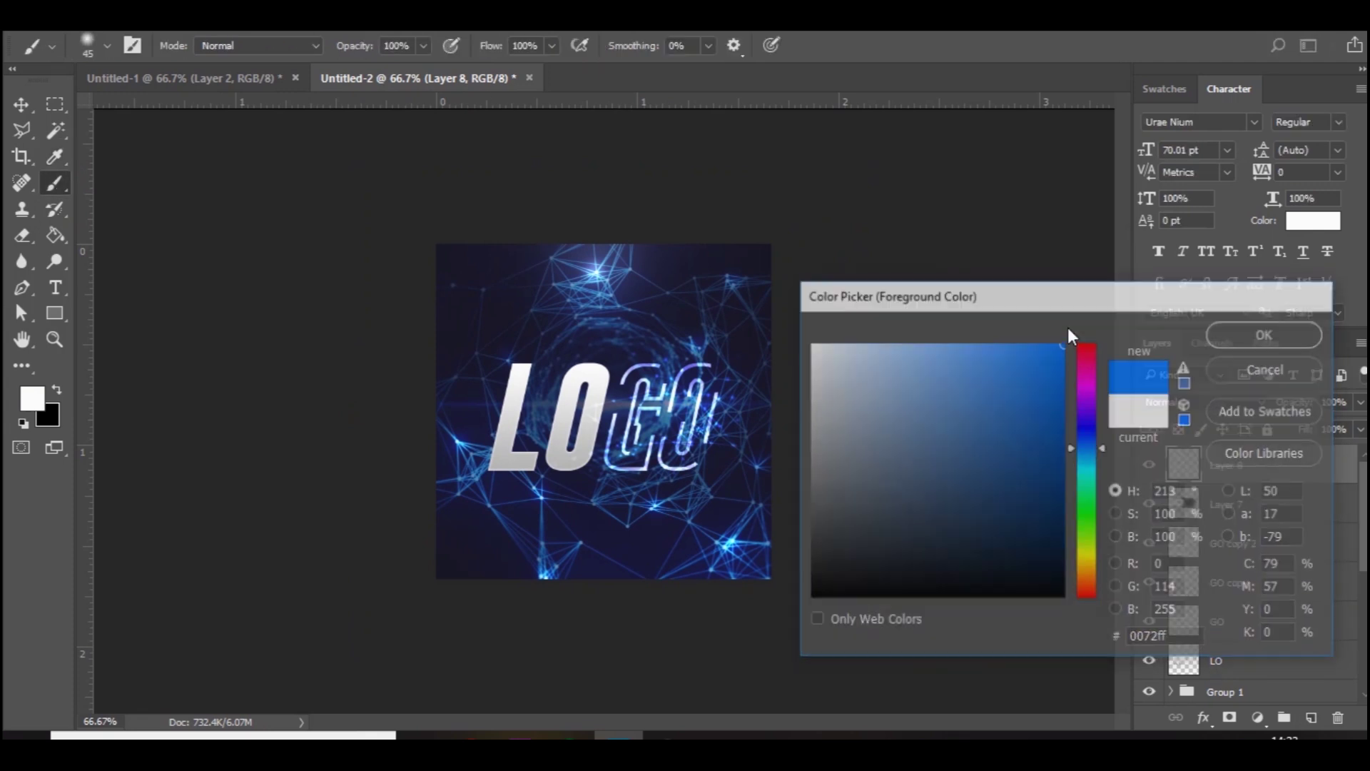
{"action": "left_click_drag", "start_coordinate": [611, 390], "coordinate": [813, 415]}
{"action": "left_click", "coordinate": [710, 582]}
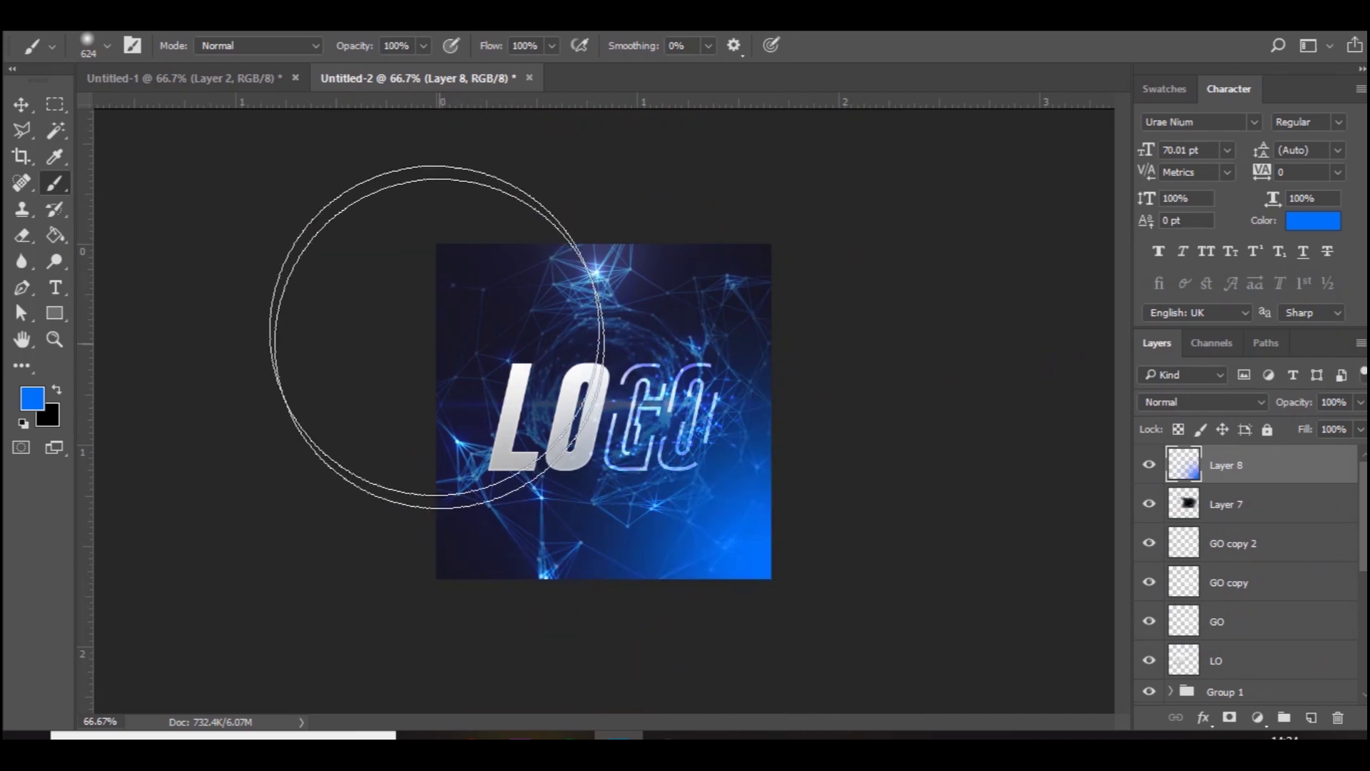
{"action": "left_click", "coordinate": [361, 382]}
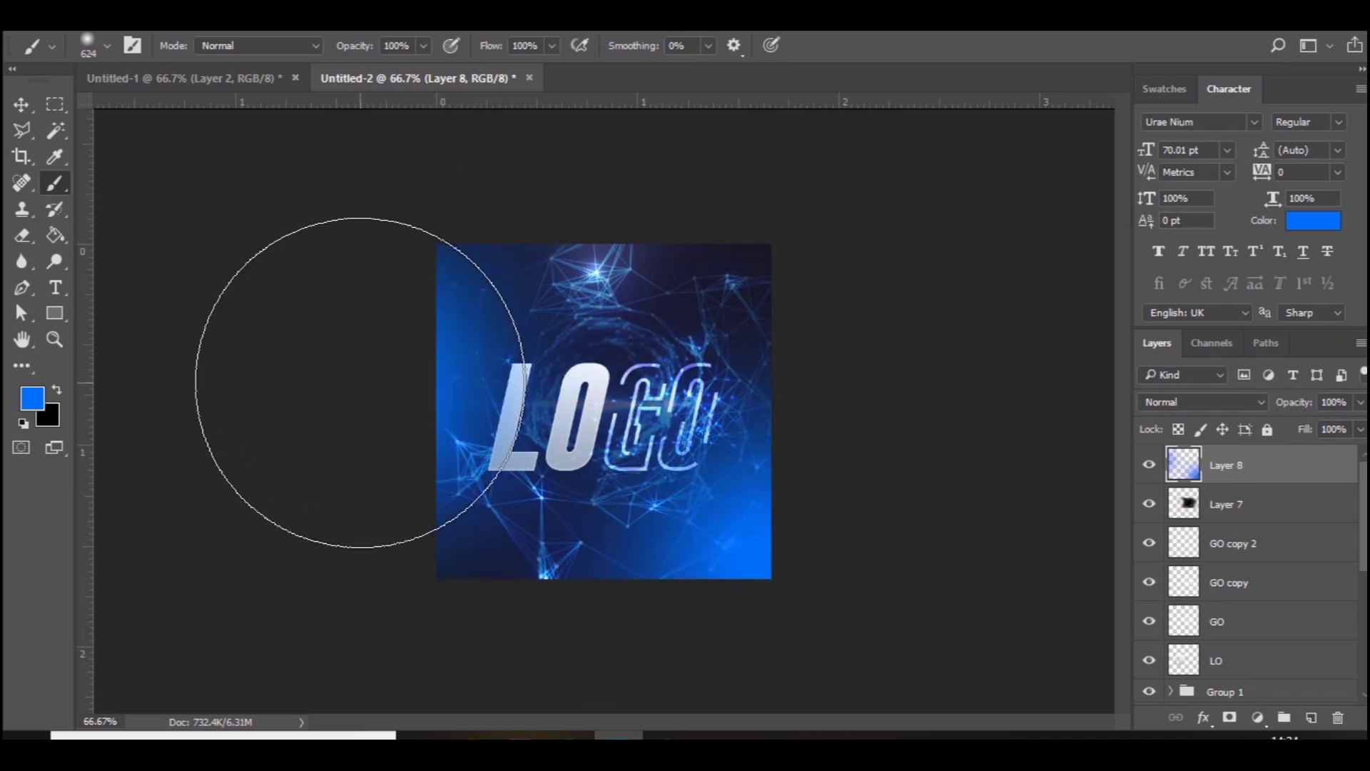
{"action": "left_click", "coordinate": [361, 383]}
{"action": "left_click", "coordinate": [1227, 403]}
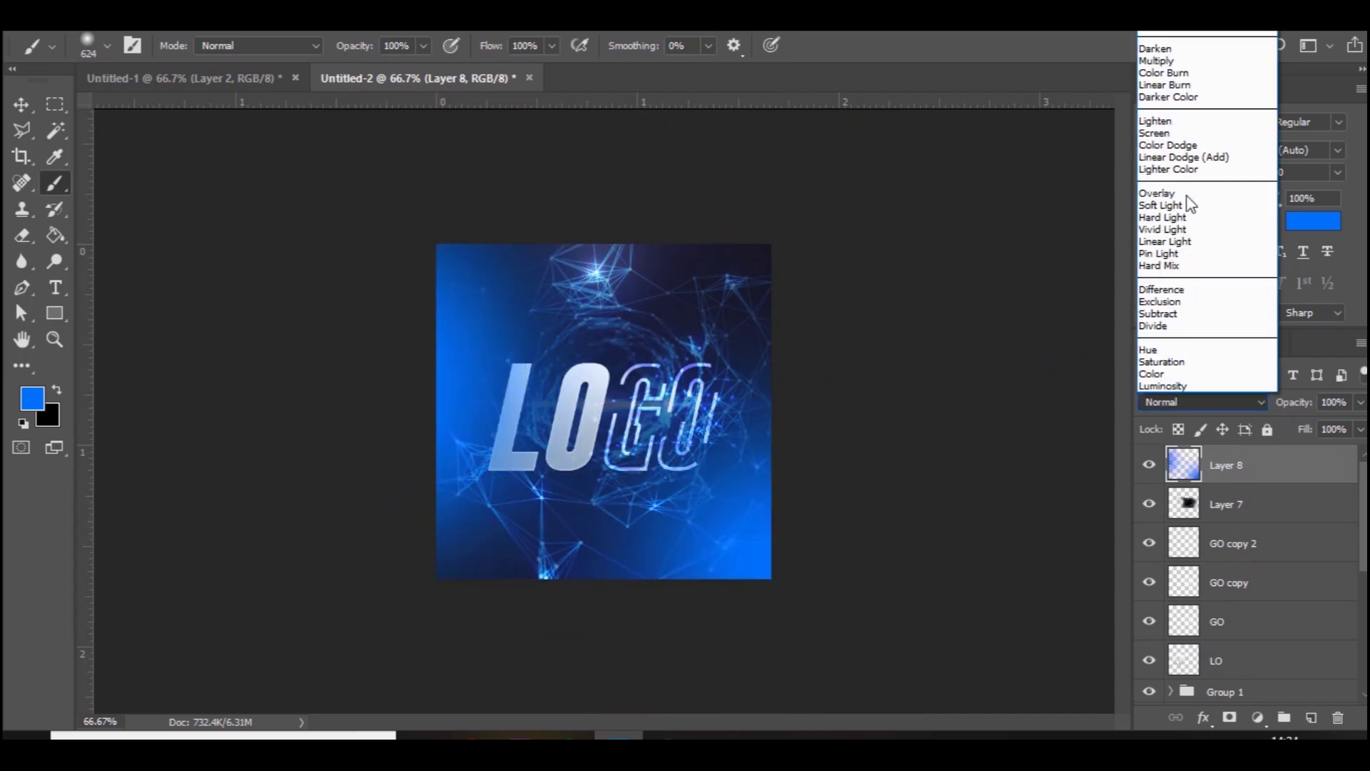
{"action": "left_click", "coordinate": [1188, 150]}
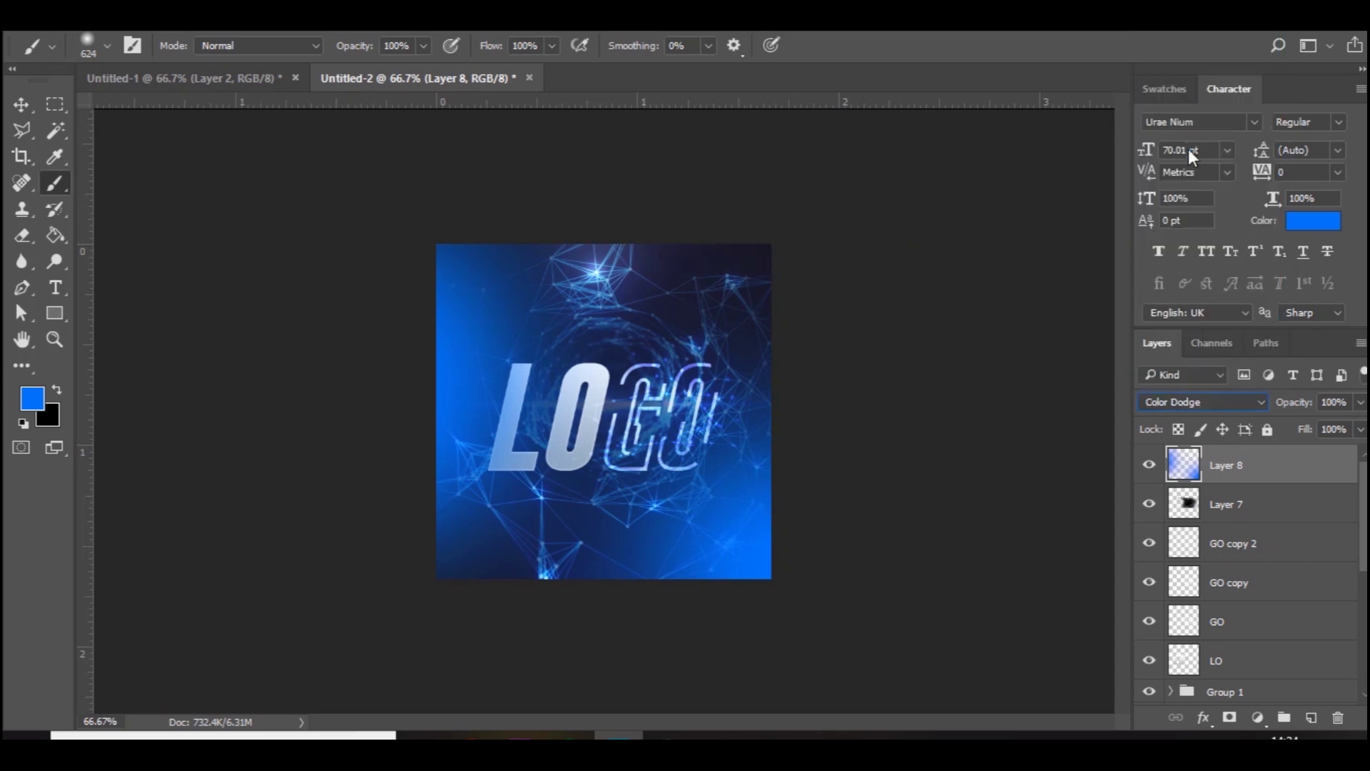
- On another new layer, paint white (ffffff) bottom-right and left-edge glows, set to Overlay
{"action": "left_click", "coordinate": [1311, 718]}
{"action": "left_click", "coordinate": [33, 402]}
{"action": "type", "text": "ffffff"}
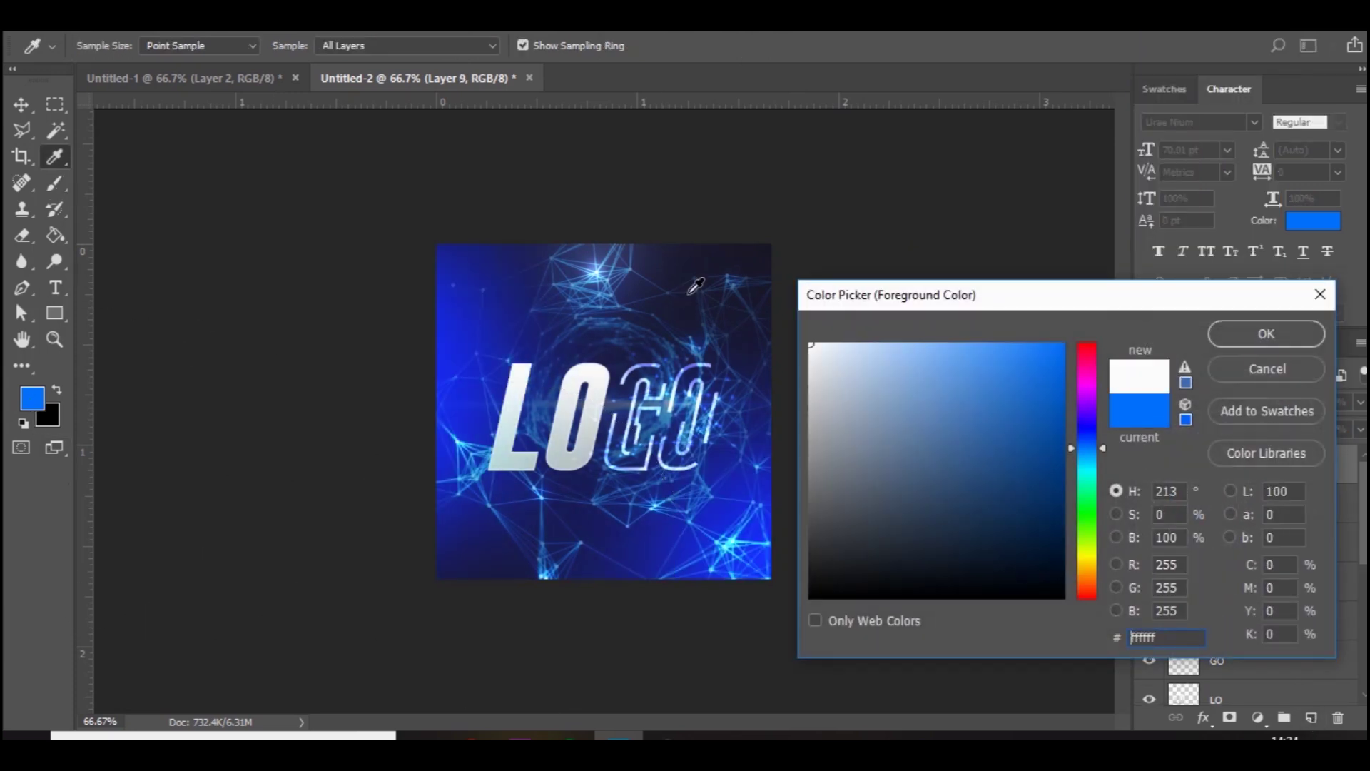
{"action": "key", "text": "Return"}
{"action": "left_click_drag", "start_coordinate": [630, 396], "coordinate": [523, 395]}
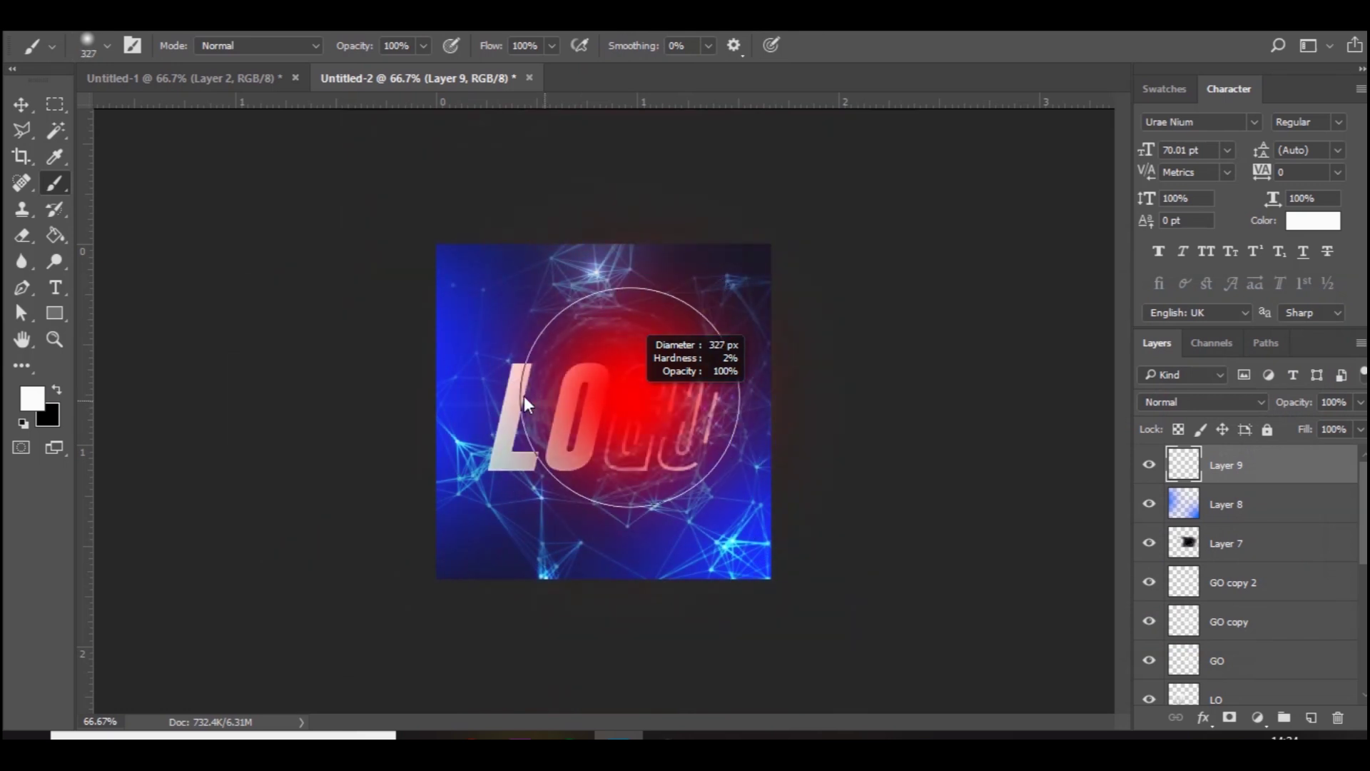
{"action": "left_click", "coordinate": [770, 601]}
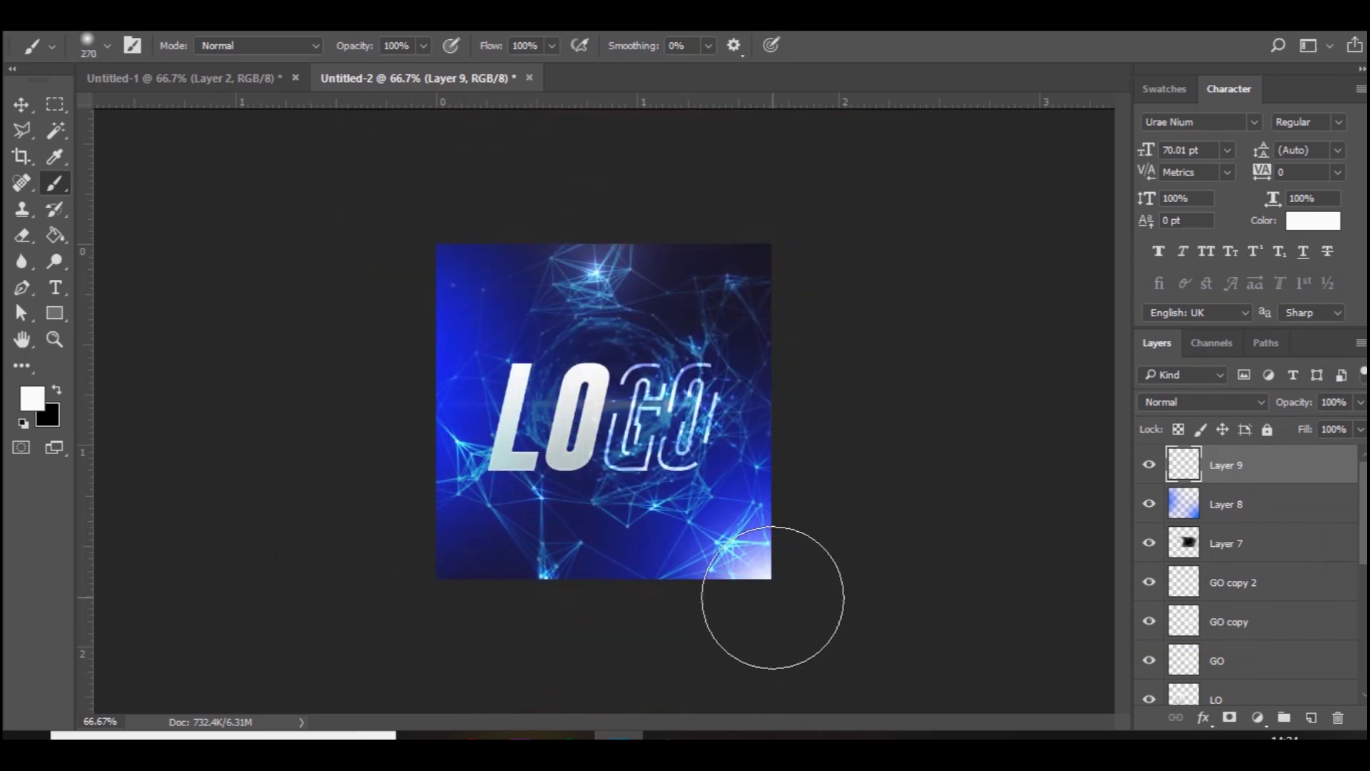
{"action": "left_click_drag", "start_coordinate": [480, 422], "coordinate": [509, 421]}
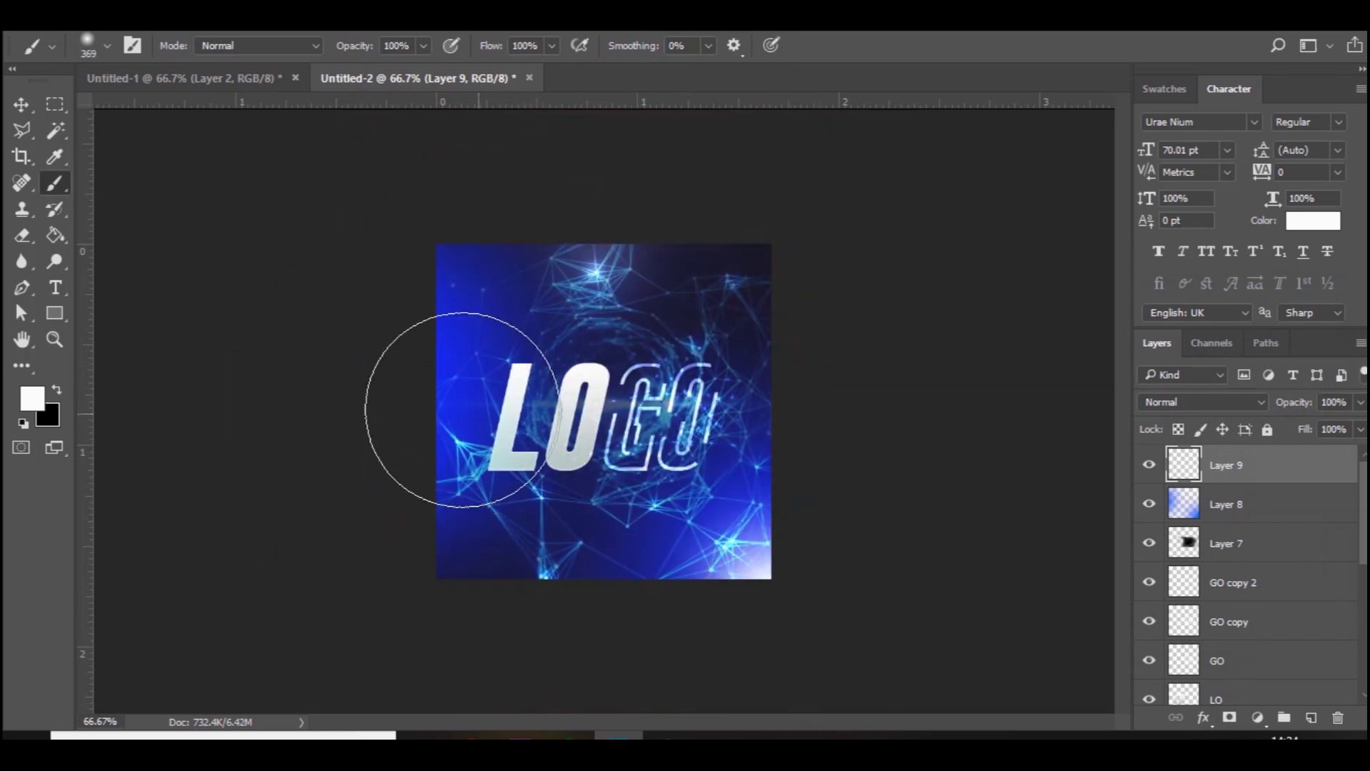
{"action": "left_click", "coordinate": [428, 385]}
{"action": "left_click", "coordinate": [1230, 397]}
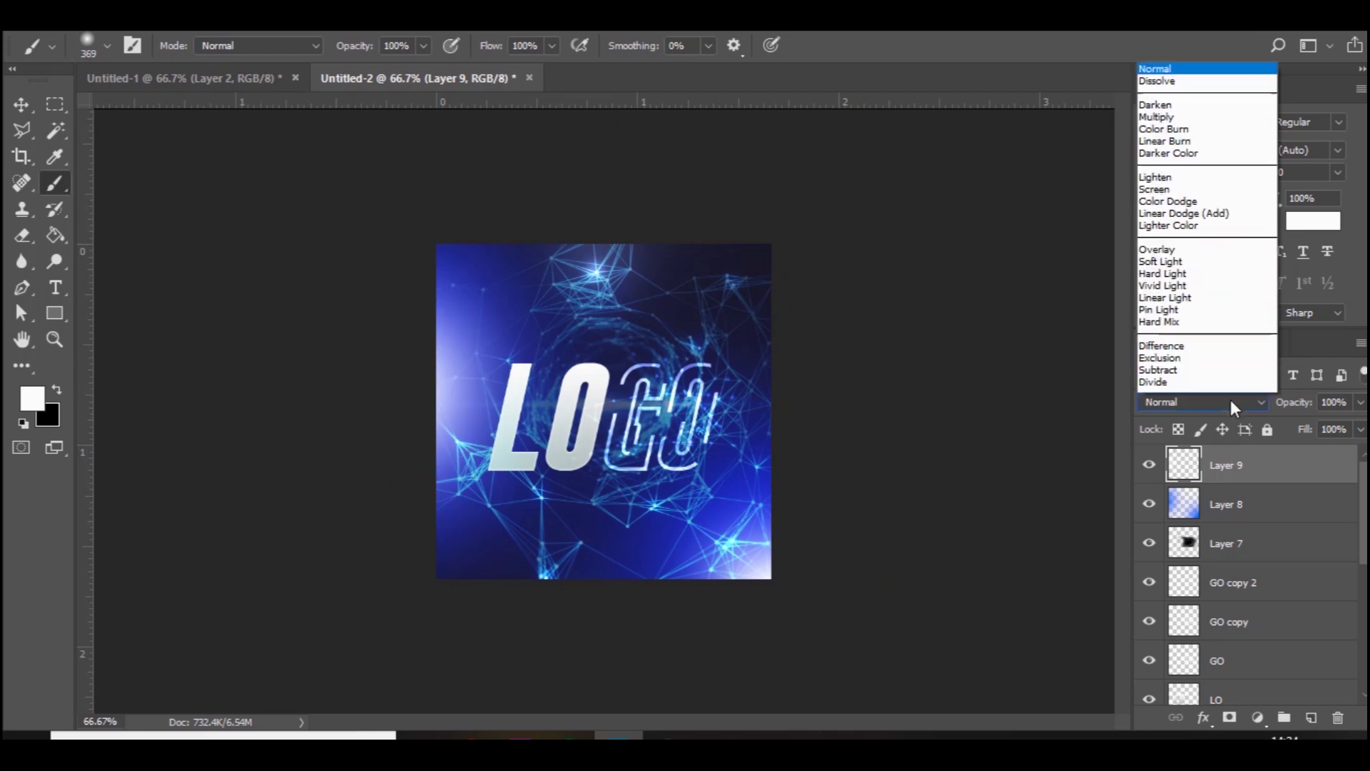
{"action": "left_click", "coordinate": [1170, 194]}
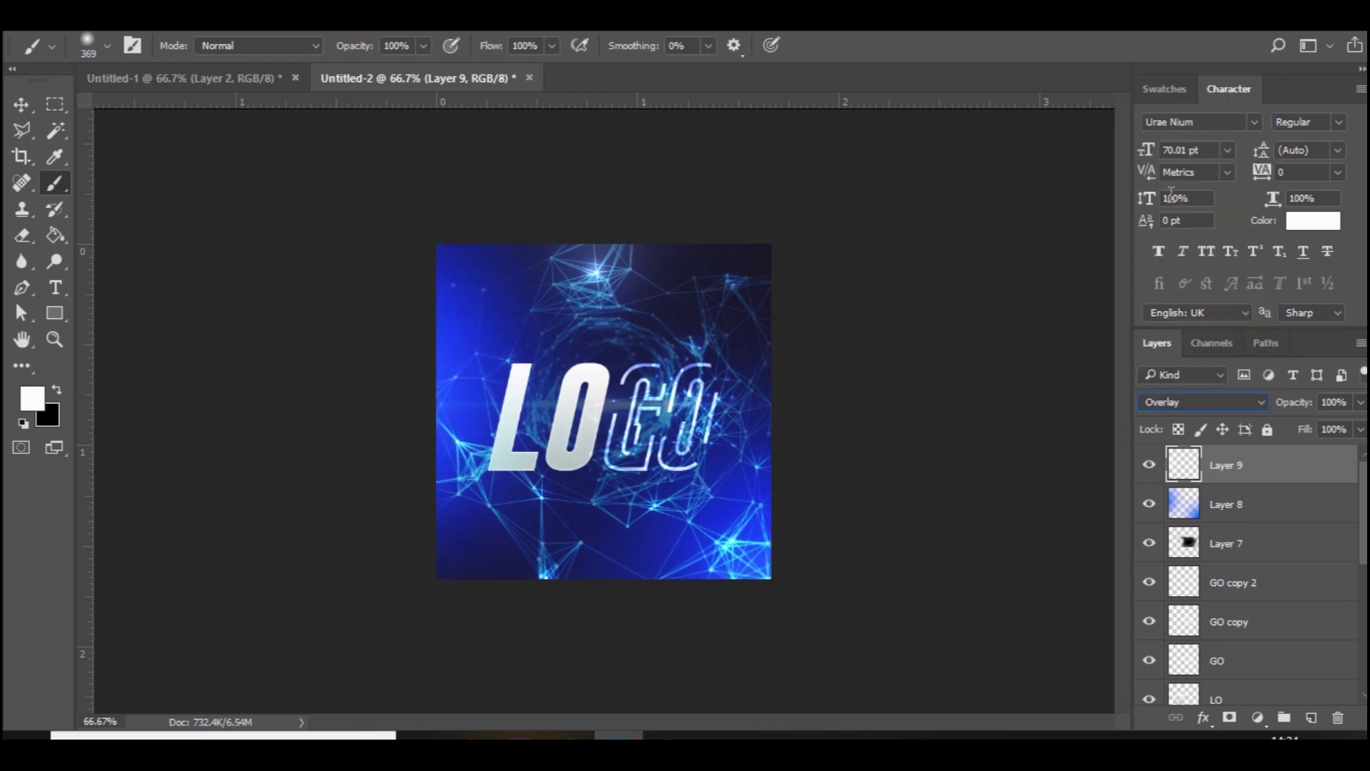
- Lower the blue glow Layer 8 to 46% opacity
{"action": "left_click", "coordinate": [1291, 508]}
{"action": "left_click", "coordinate": [1359, 402]}
{"action": "left_click", "coordinate": [1313, 427]}
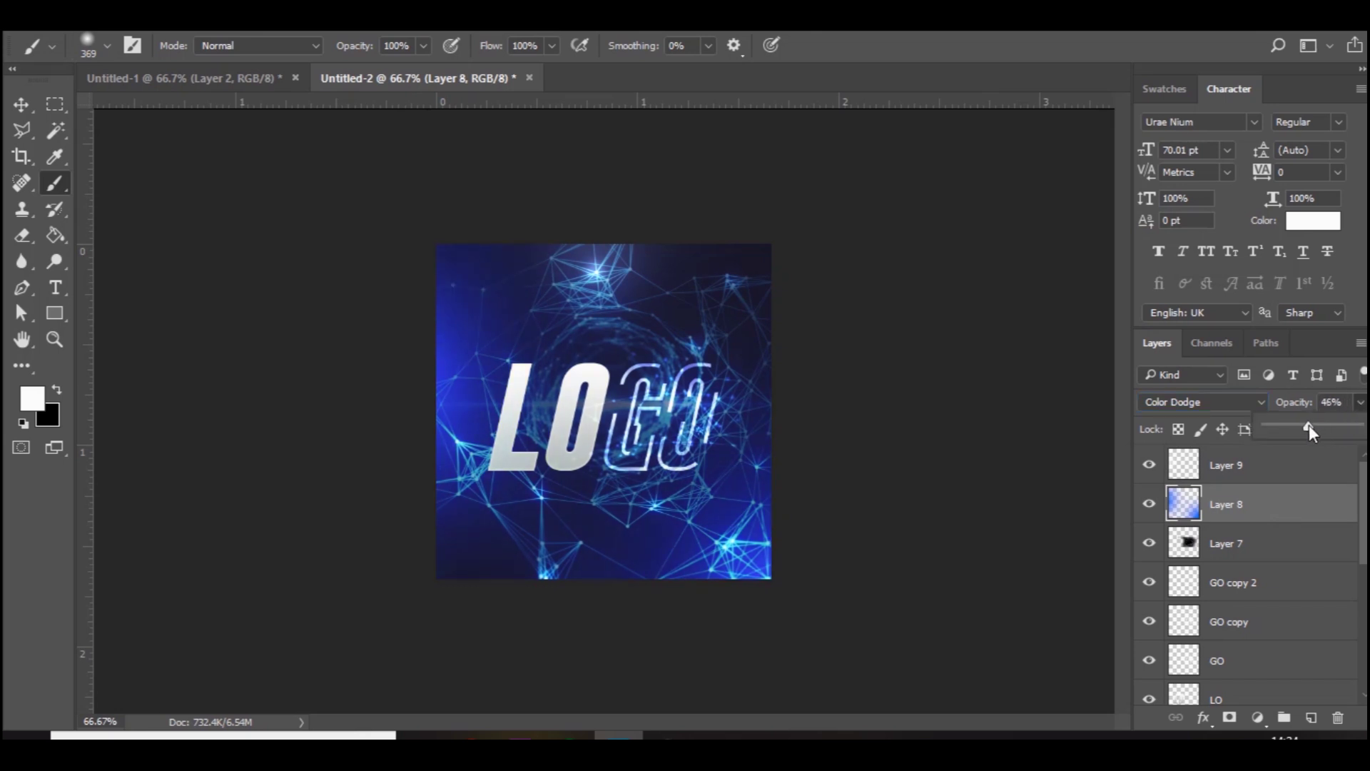
{"action": "mouse_move", "coordinate": [1309, 425]}
{"action": "left_mouse_down"}
{"action": "mouse_move", "coordinate": [1272, 703]}
{"action": "mouse_move", "coordinate": [1315, 481]}
{"action": "left_mouse_up"}
{"action": "left_click", "coordinate": [1315, 480]}
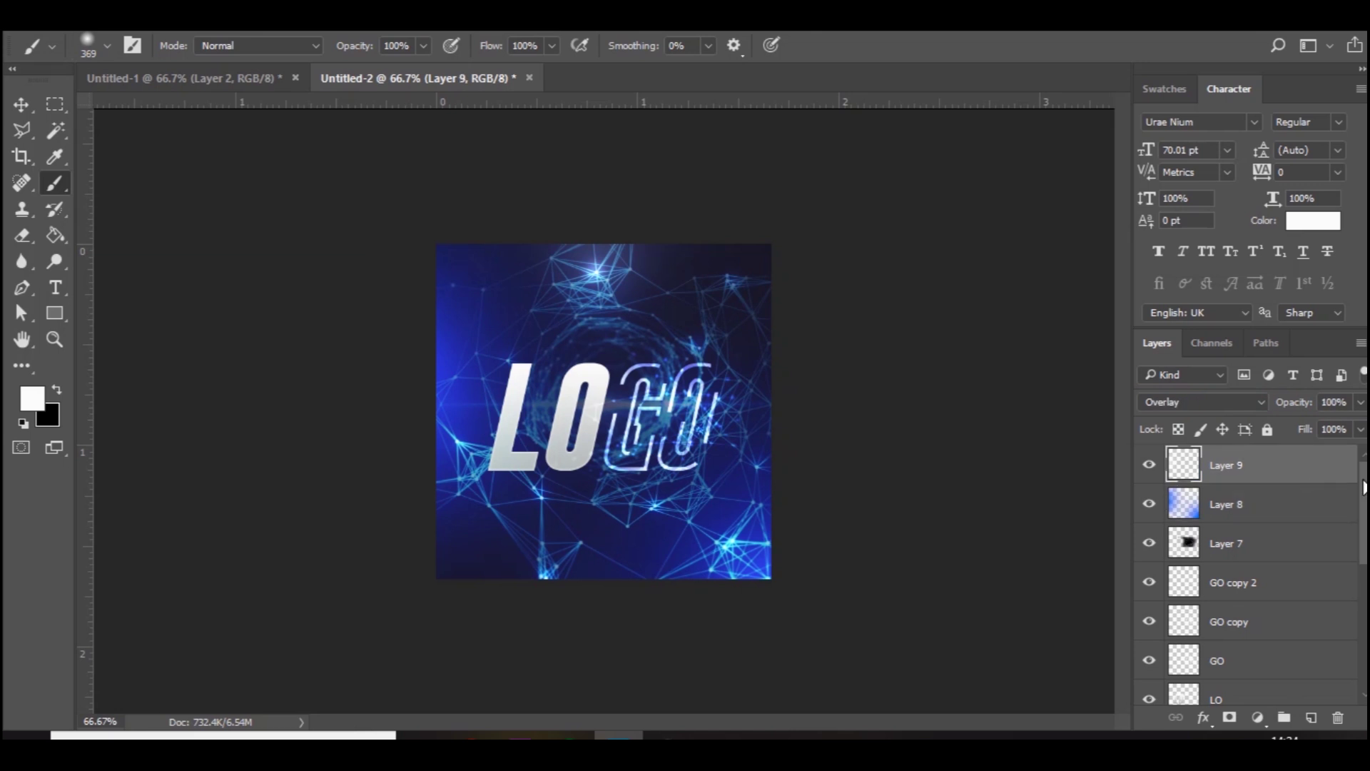
- Make Group 1 visible, duplicate it, and move the copy above the glow layers
{"action": "scroll", "coordinate": [1255, 542], "scroll_direction": "down", "scroll_amount": 4}
{"action": "left_click", "coordinate": [1233, 586]}
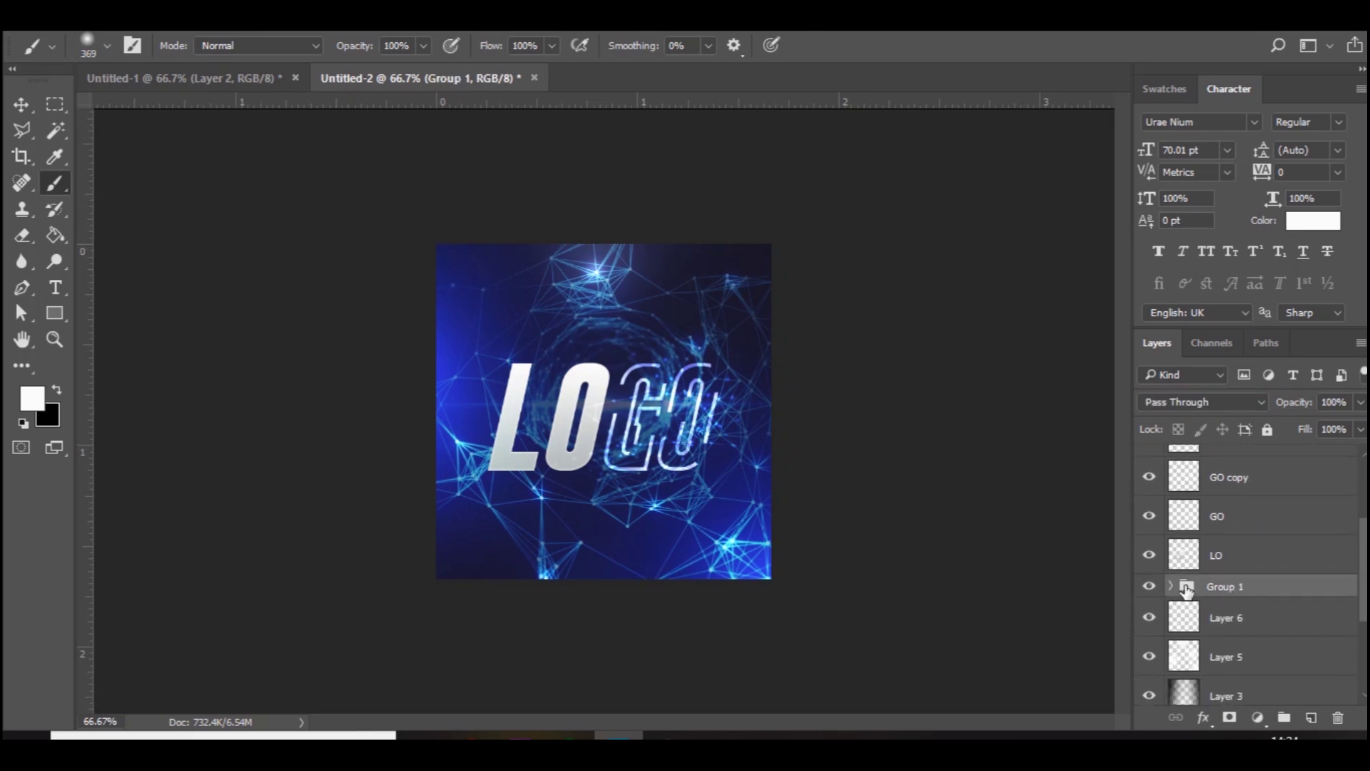
{"action": "left_click", "coordinate": [1150, 586]}
{"action": "key", "text": "ctrl+j"}
{"action": "left_click_drag", "start_coordinate": [1291, 594], "coordinate": [1275, 459]}
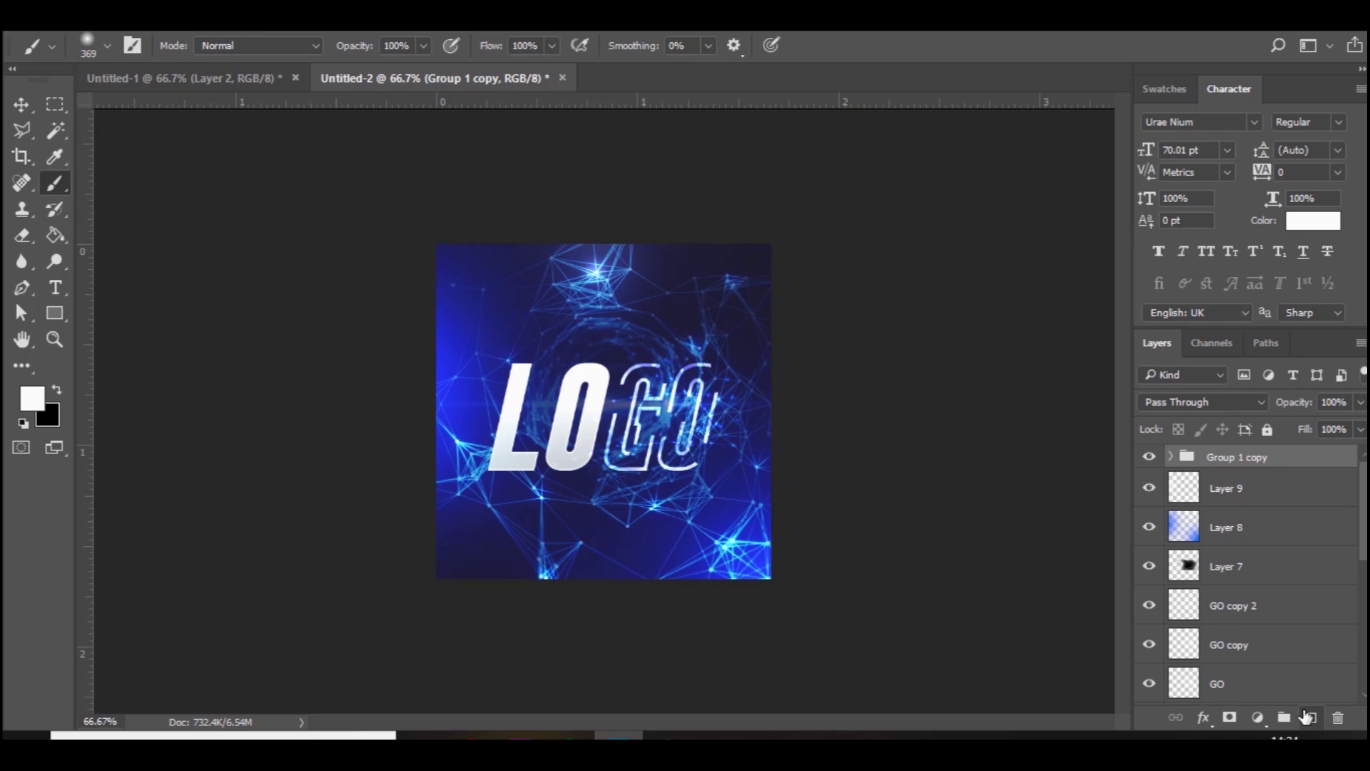
- Paint a soft white glow across the canvas top on new Layer 10 at 33% opacity
{"action": "left_click", "coordinate": [1306, 716]}
{"action": "left_click_drag", "start_coordinate": [692, 317], "coordinate": [788, 321]}
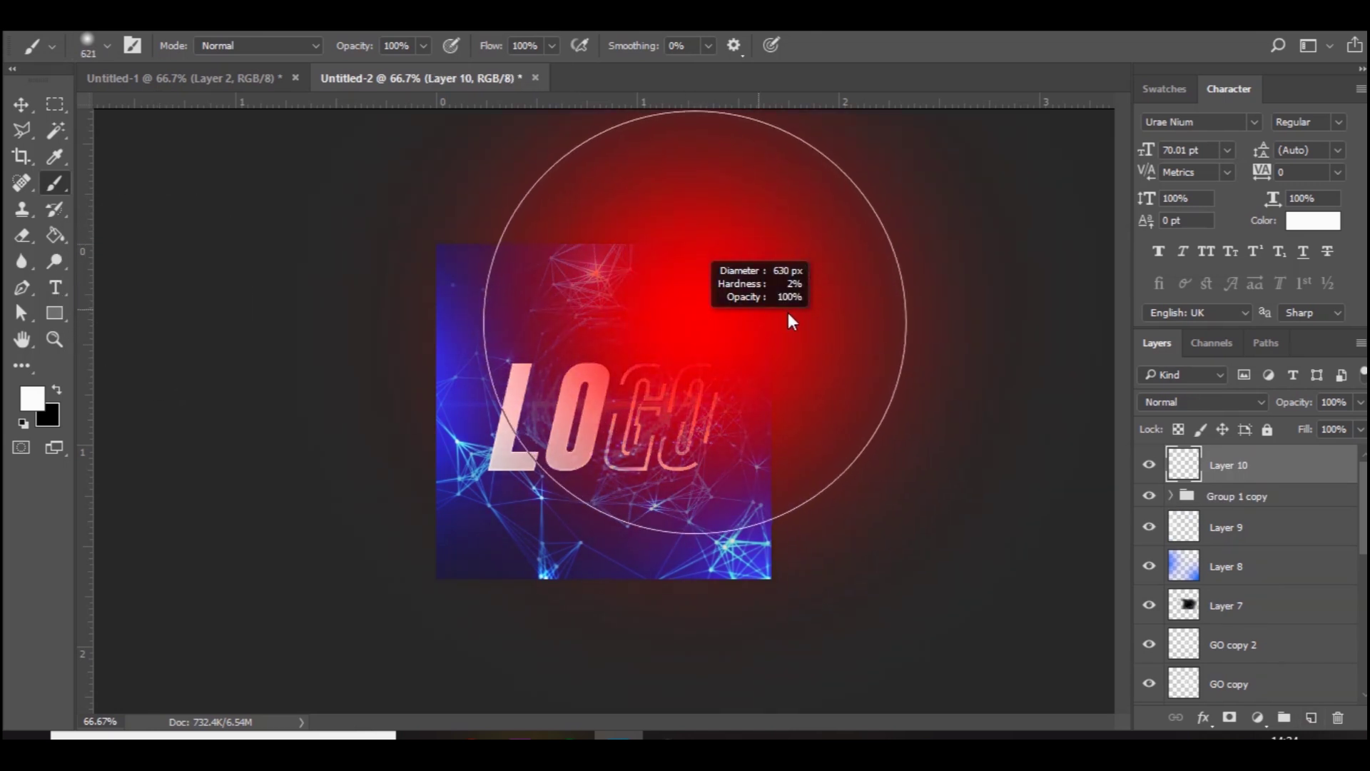
{"action": "left_click", "coordinate": [621, 111]}
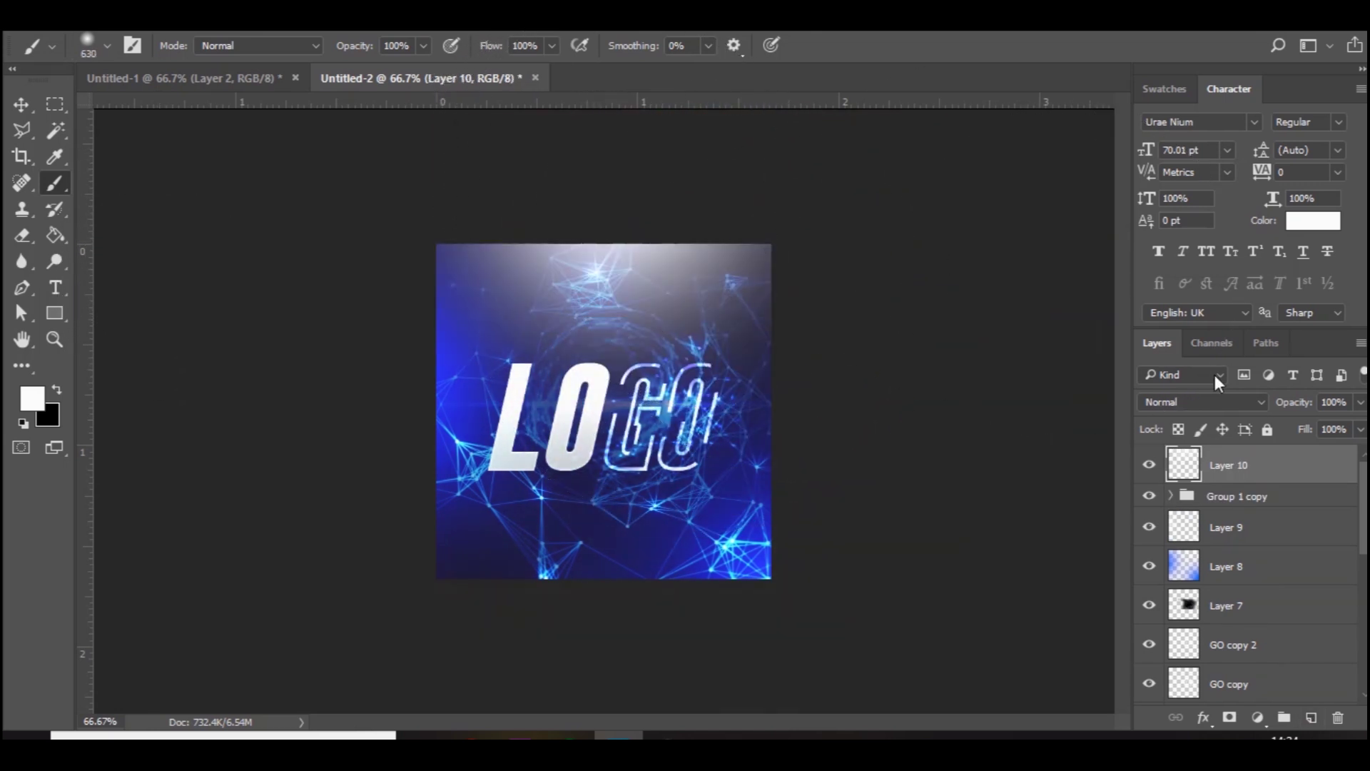
{"action": "left_click_drag", "start_coordinate": [1360, 402], "coordinate": [1296, 427]}
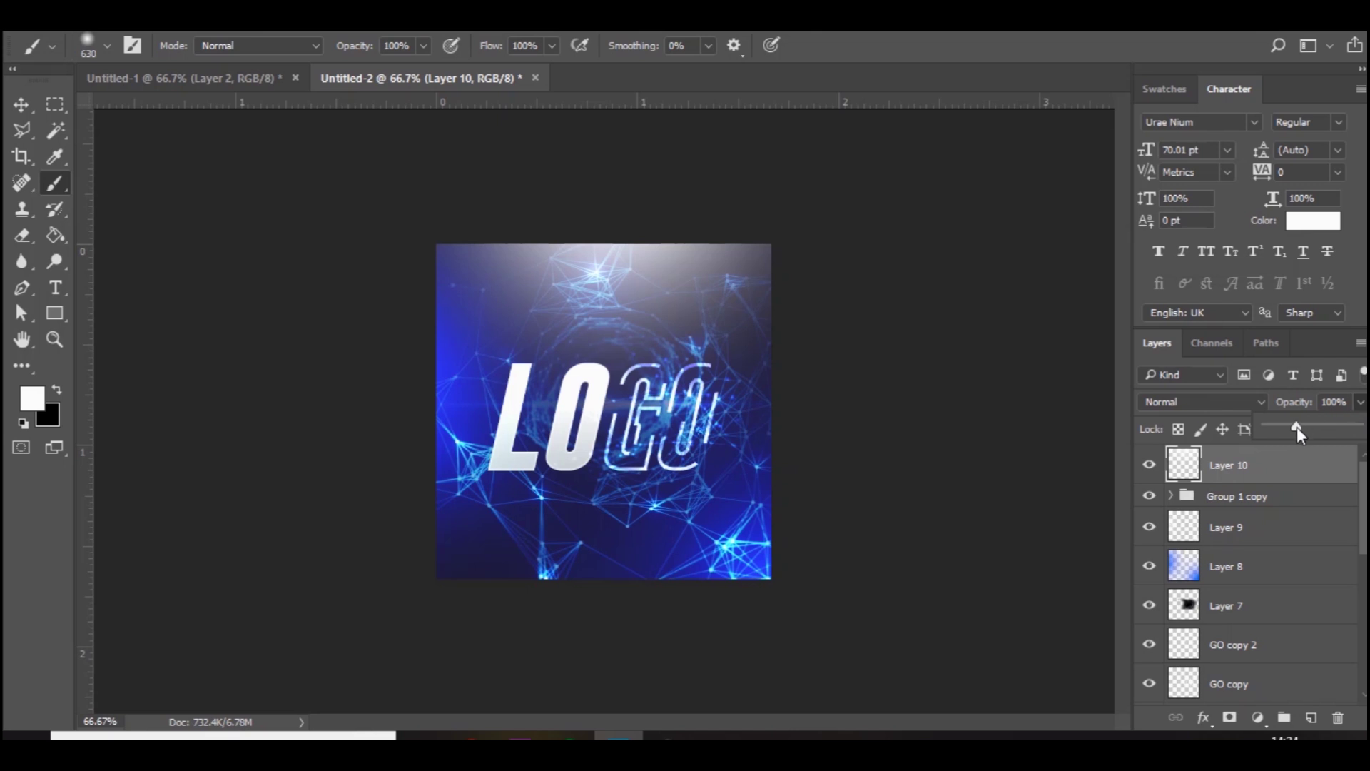
{"action": "left_click", "coordinate": [18, 107]}
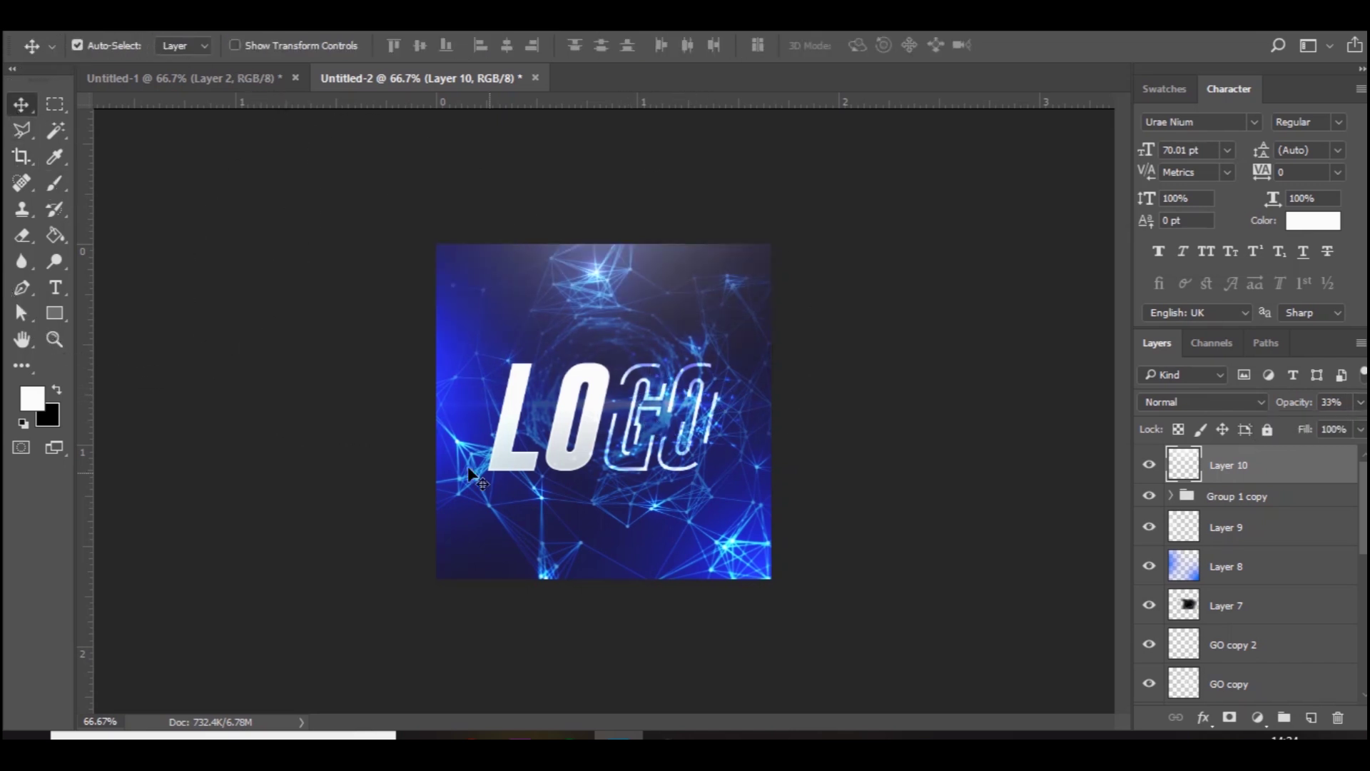